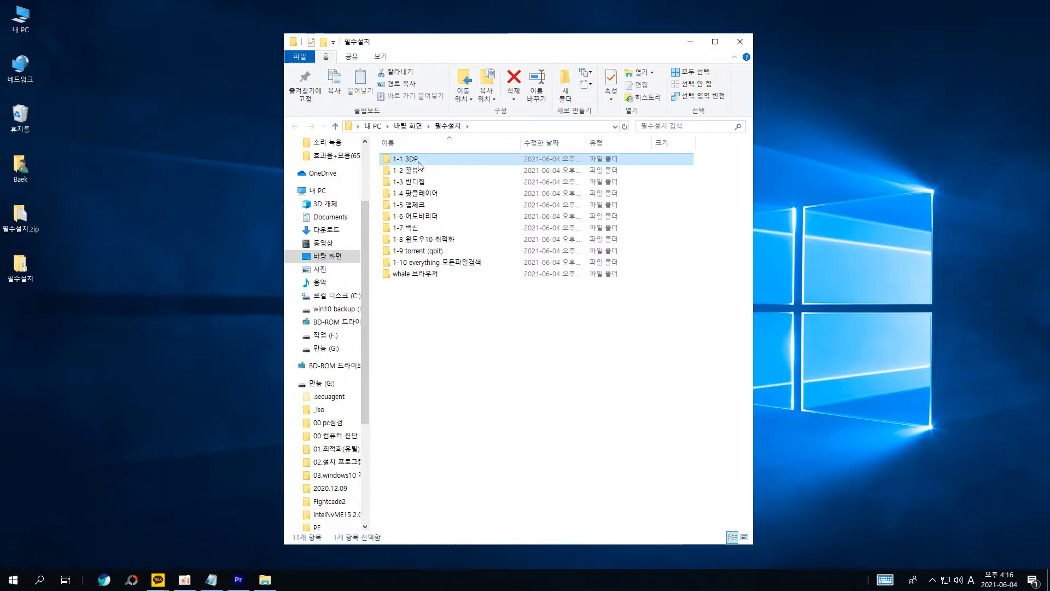
Open the 1-1 3DP folder and run 1-1 3DP Chip Net.exe to check the LAN card driver, closing it when done
double_click(368, 266)
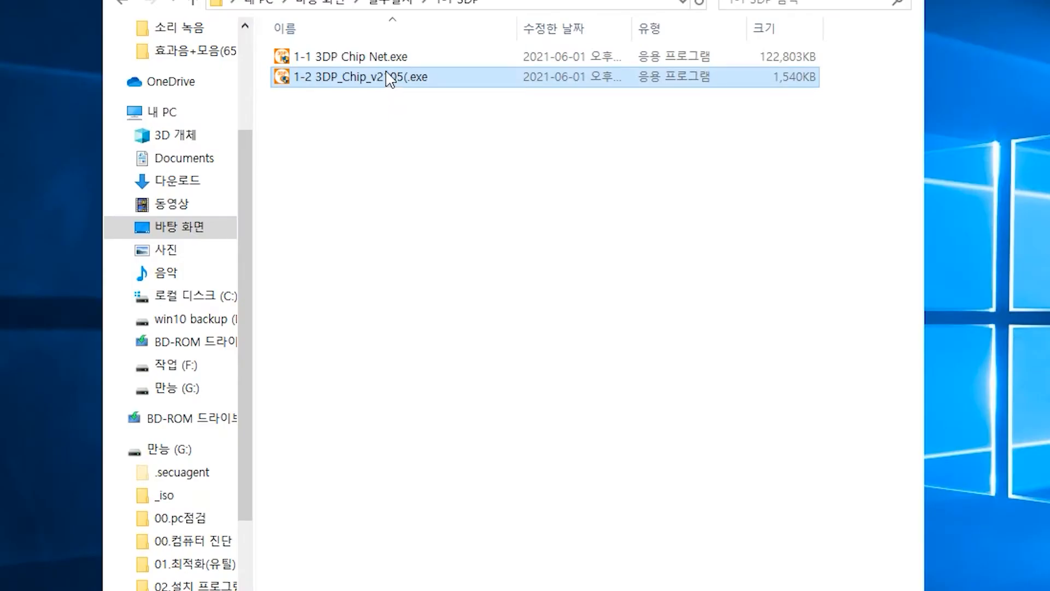
click(444, 160)
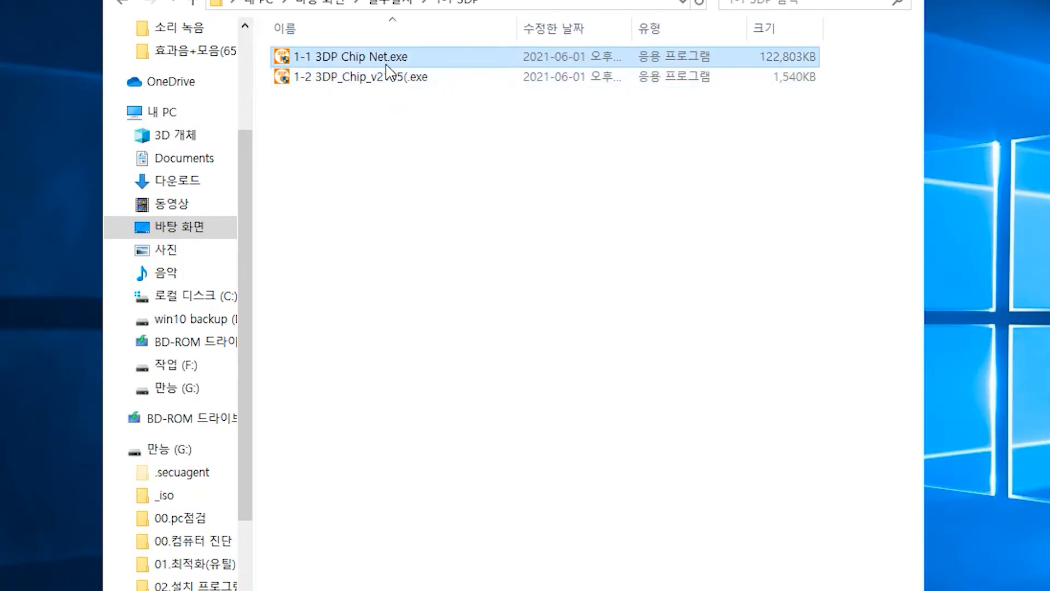
click(447, 178)
click(400, 54)
click(528, 236)
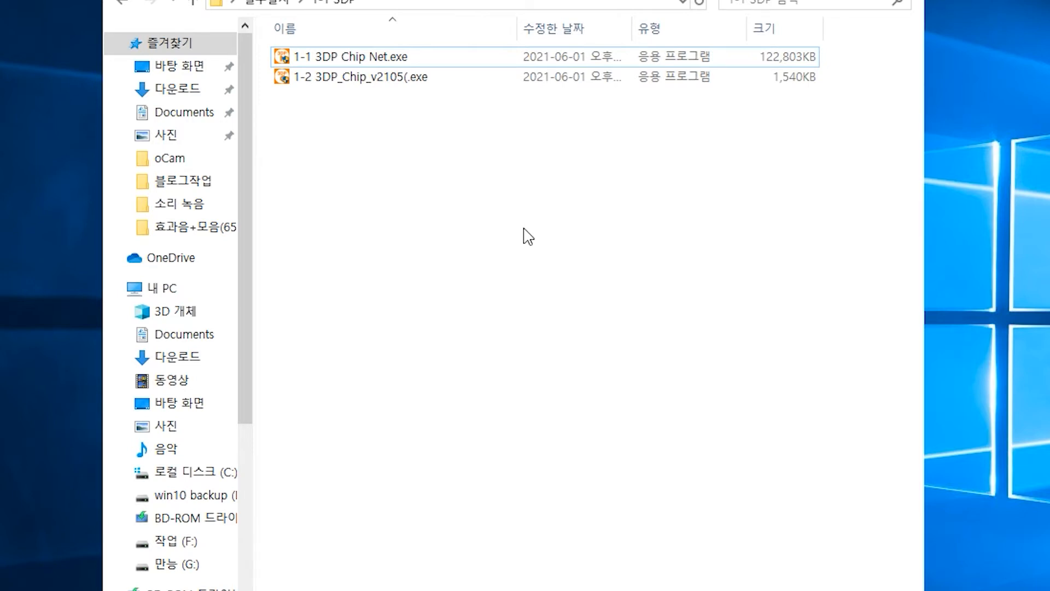
double_click(443, 62)
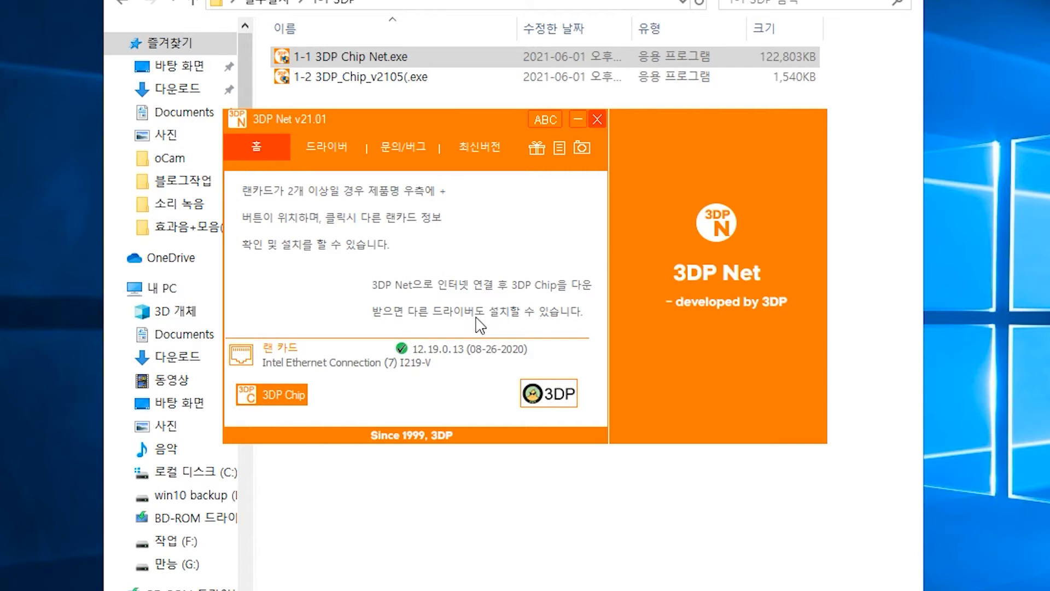
click(597, 120)
Run 1-2 3DP_Chip_v2105(.exe with administrator rights
key(Down)
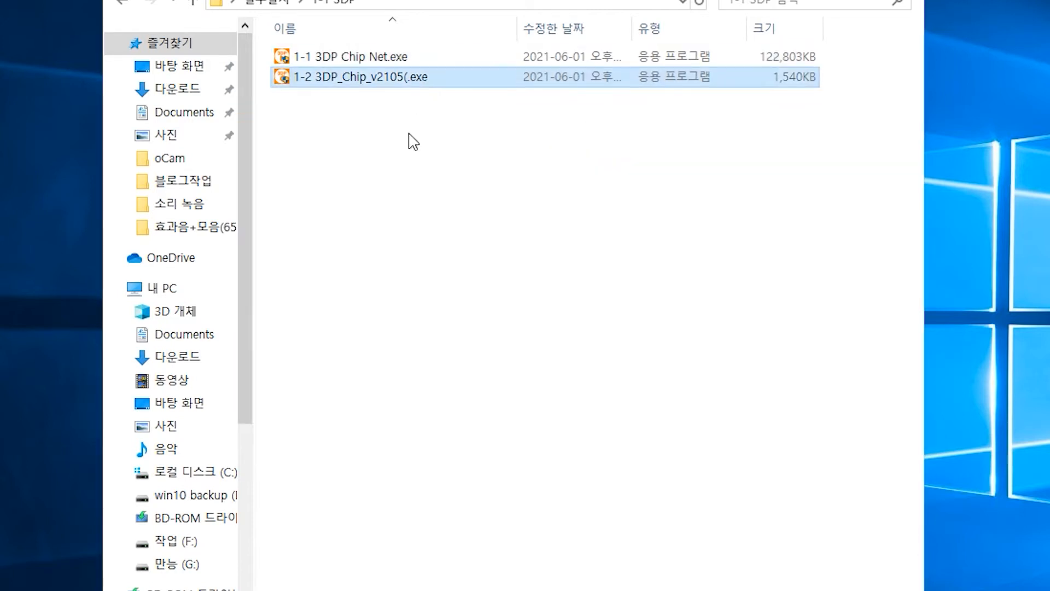
right_click(422, 82)
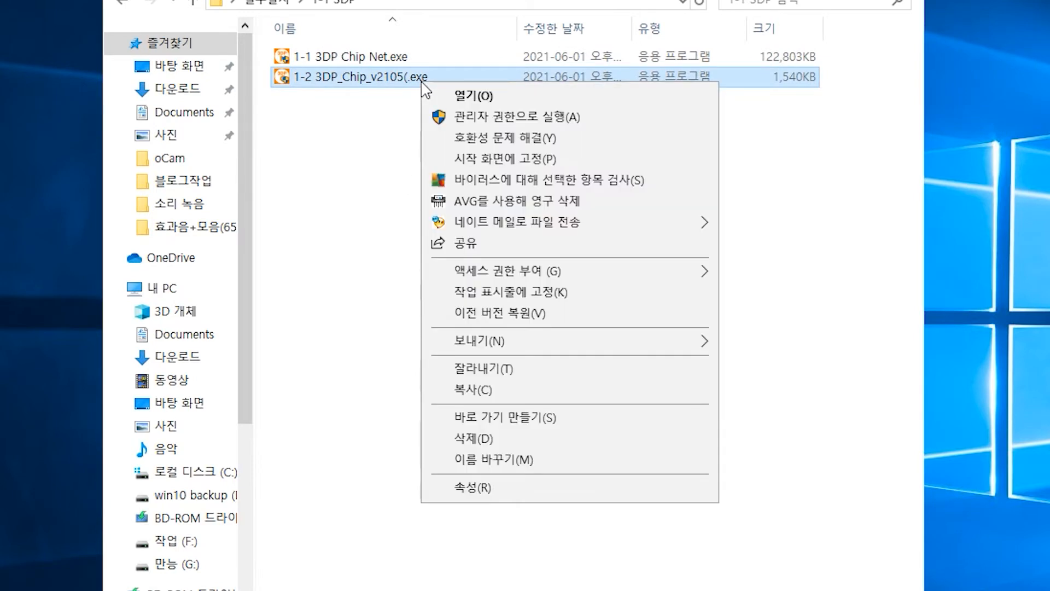
click(499, 117)
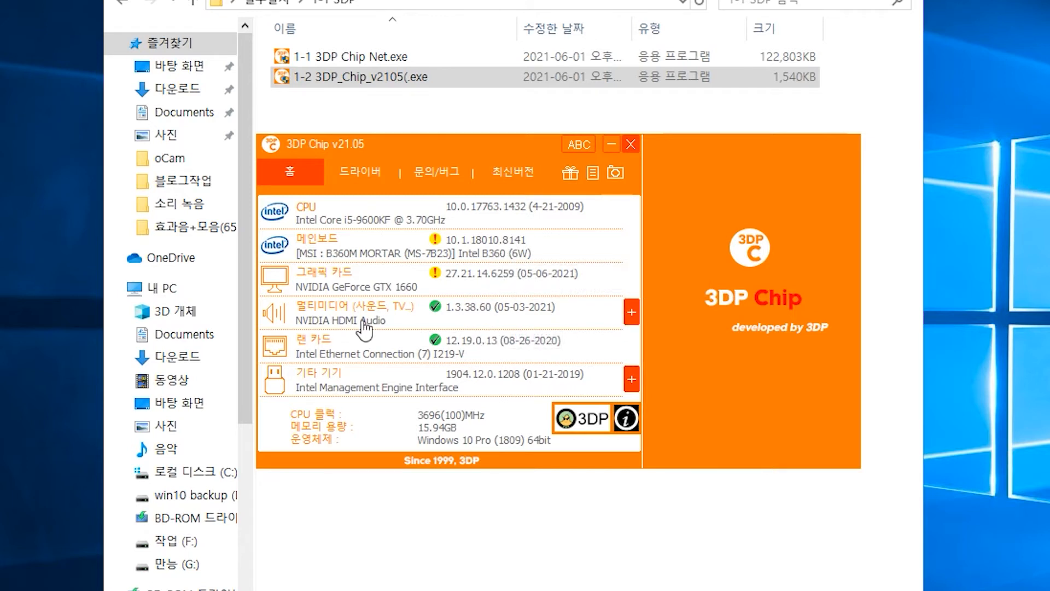
List the detected multimedia and other devices and examine the driver status of the hardware entries, including the mainboard
click(631, 313)
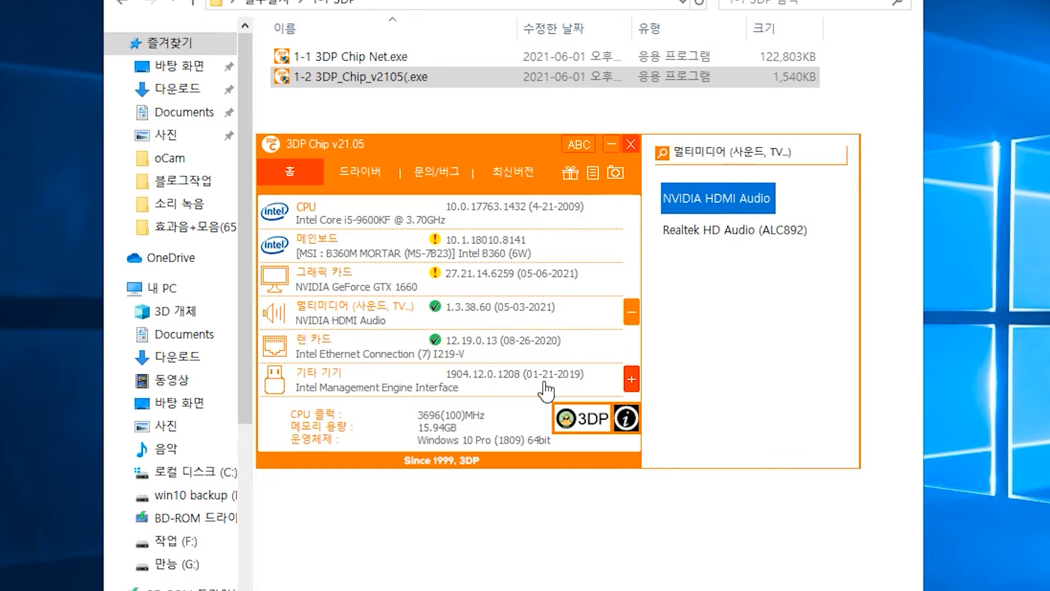
click(630, 385)
click(357, 354)
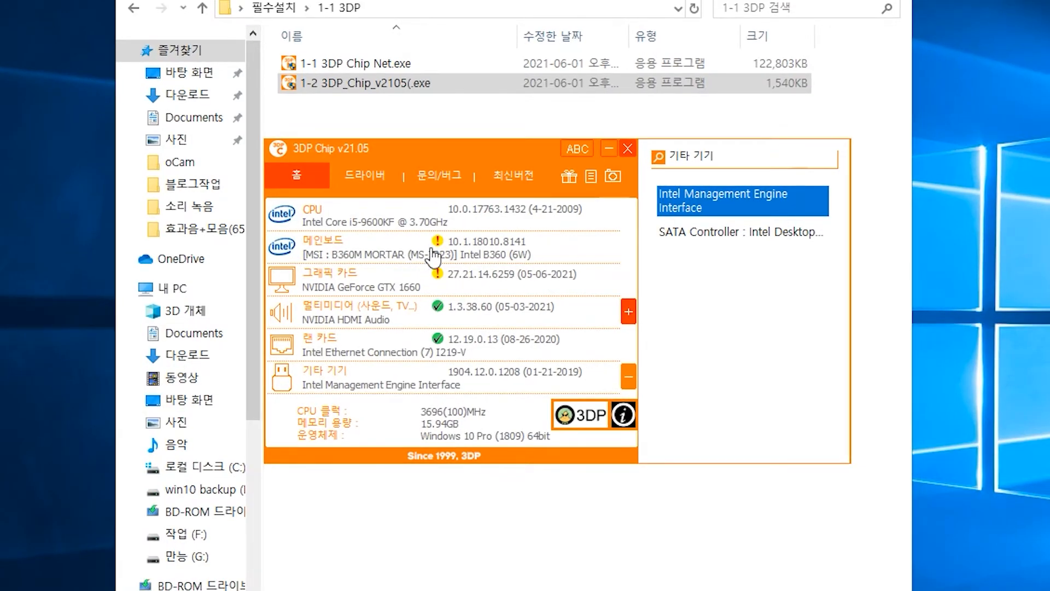
mouse_move(439, 241)
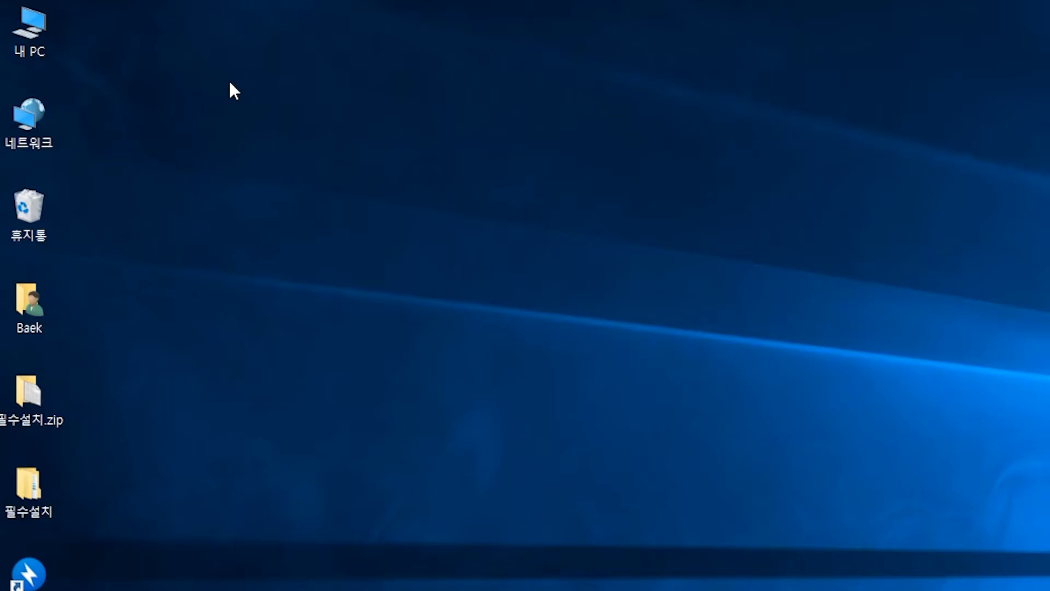
Open Device Manager (장치 관리자) from the 내 PC properties and inspect the graphics card under 디스플레이 어댑터
right_click(38, 35)
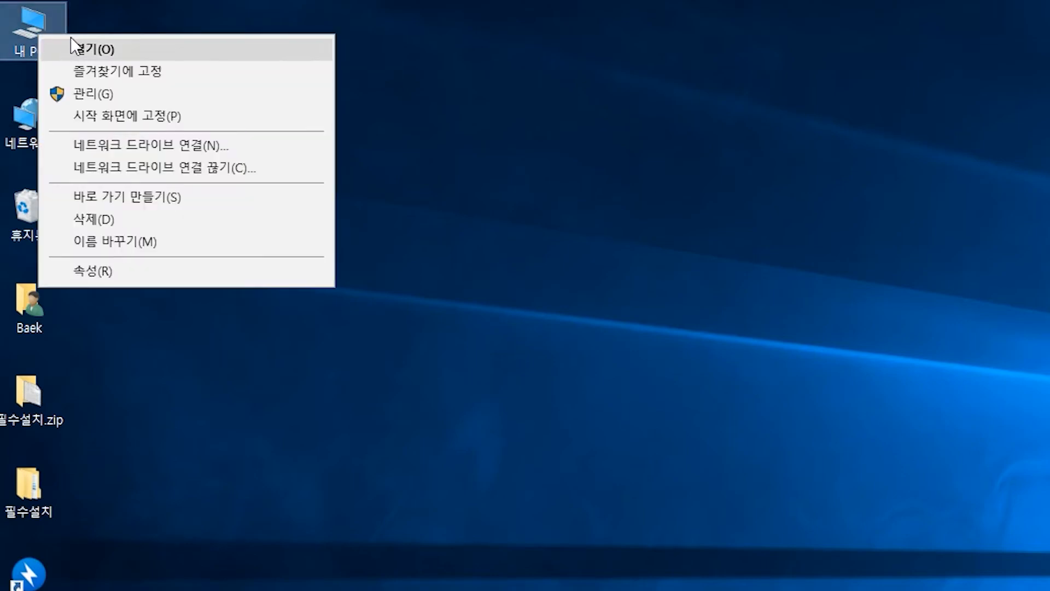
click(162, 280)
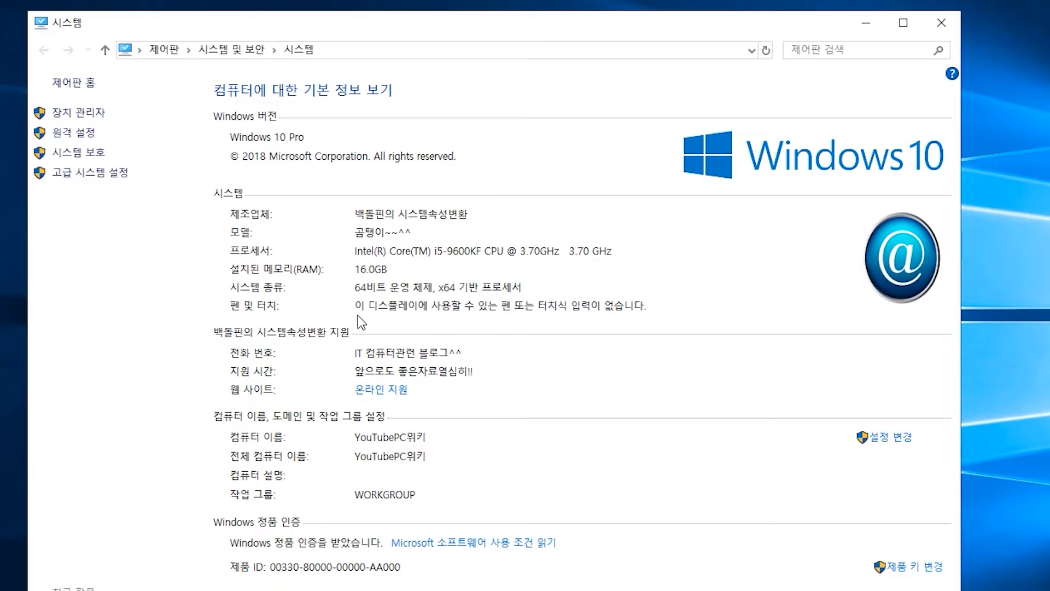
click(101, 116)
double_click(364, 147)
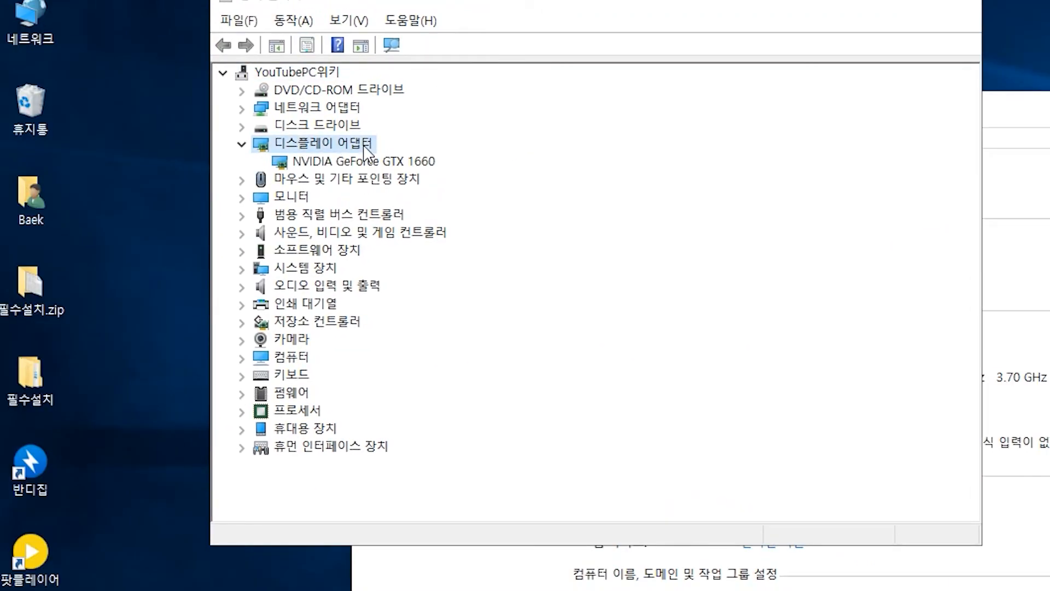
click(387, 163)
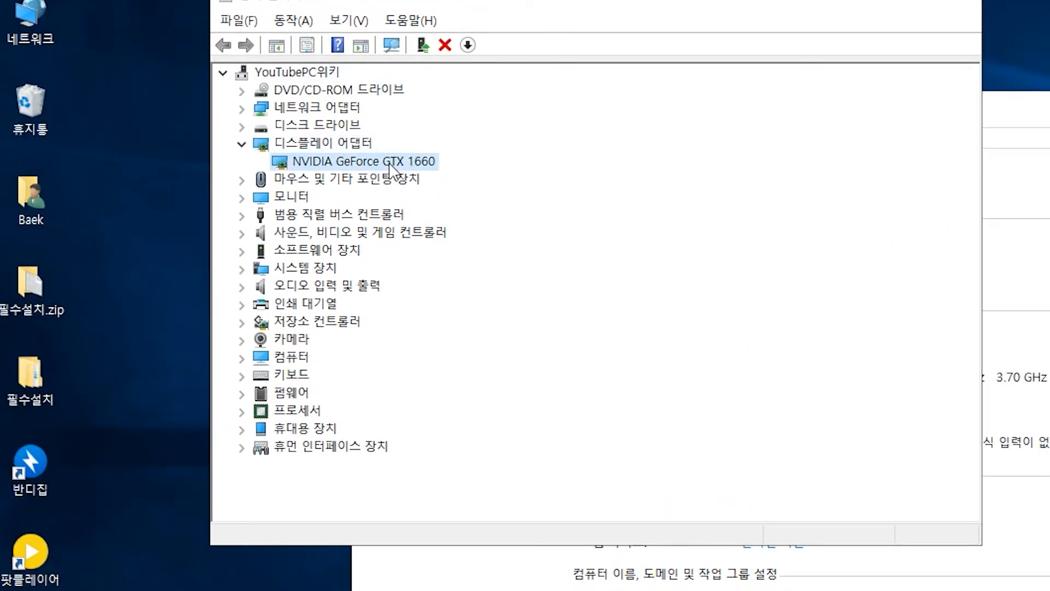
Look through the devices under 시스템 장치, collapse the list and close the System window
click(334, 126)
click(310, 271)
double_click(310, 273)
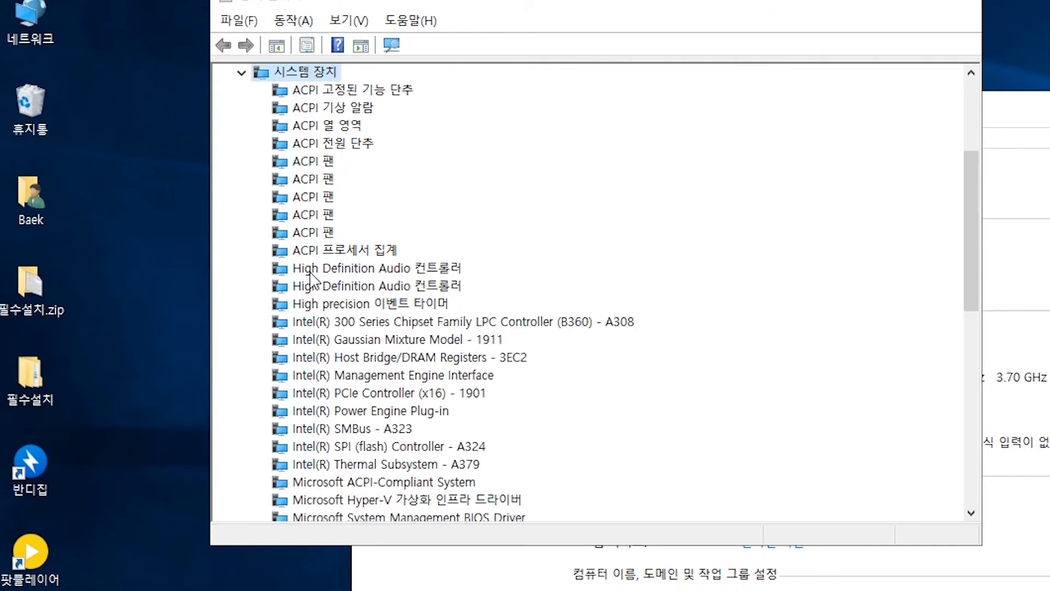
scroll(511, 344, down, 10)
scroll(542, 356, up, 12)
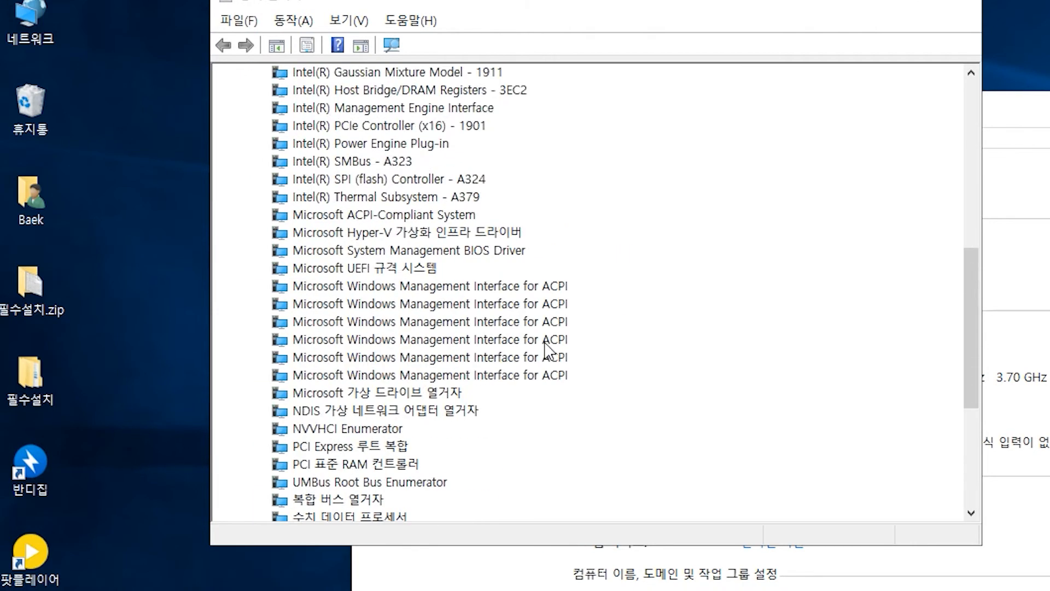
double_click(310, 269)
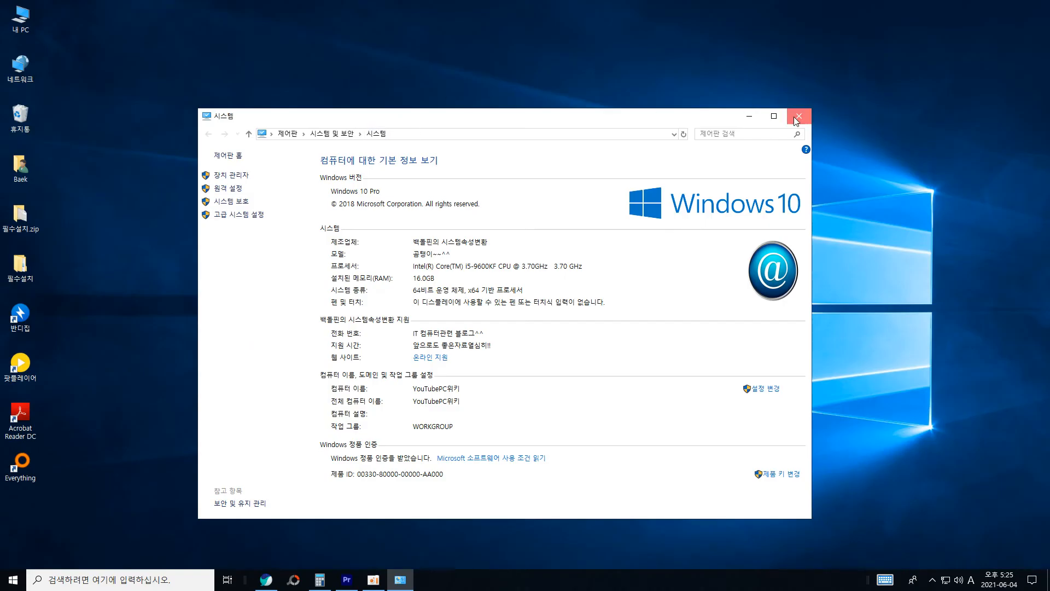
click(799, 116)
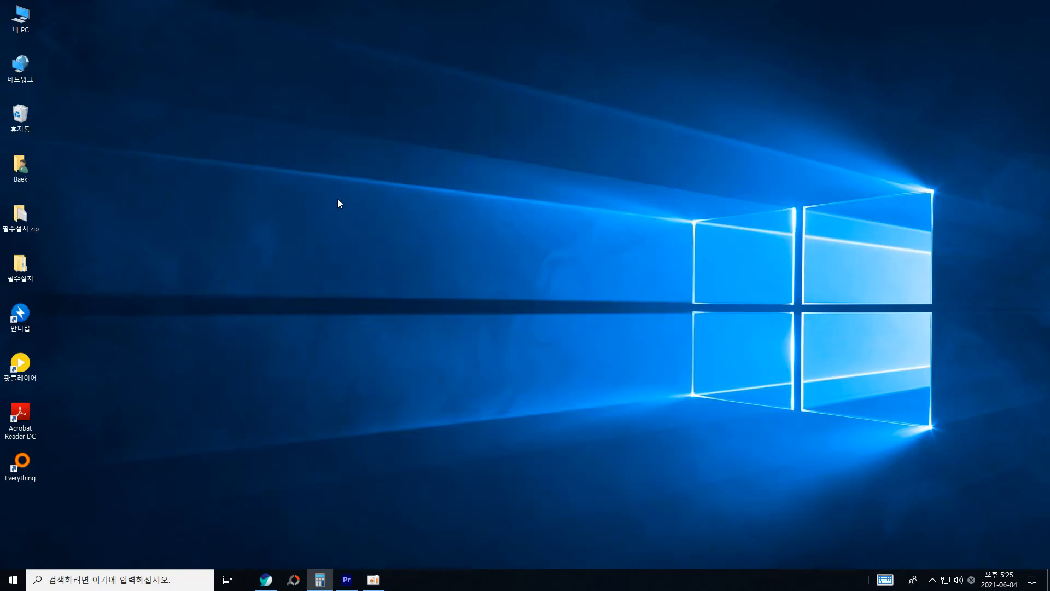
Check the desktop's context menu for the NVIDIA 제어판 entry
right_click(272, 195)
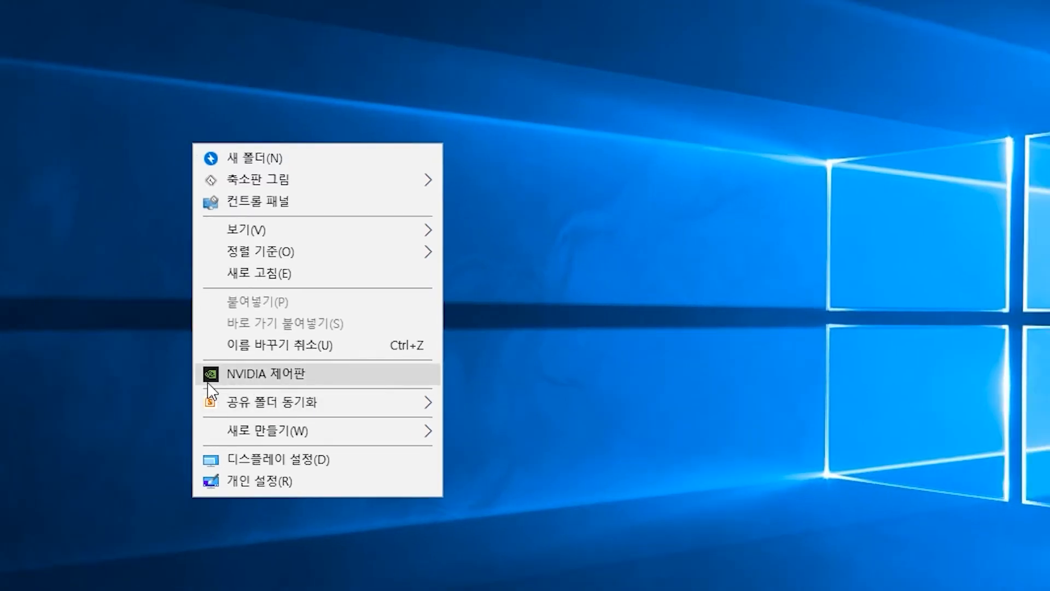
click(595, 372)
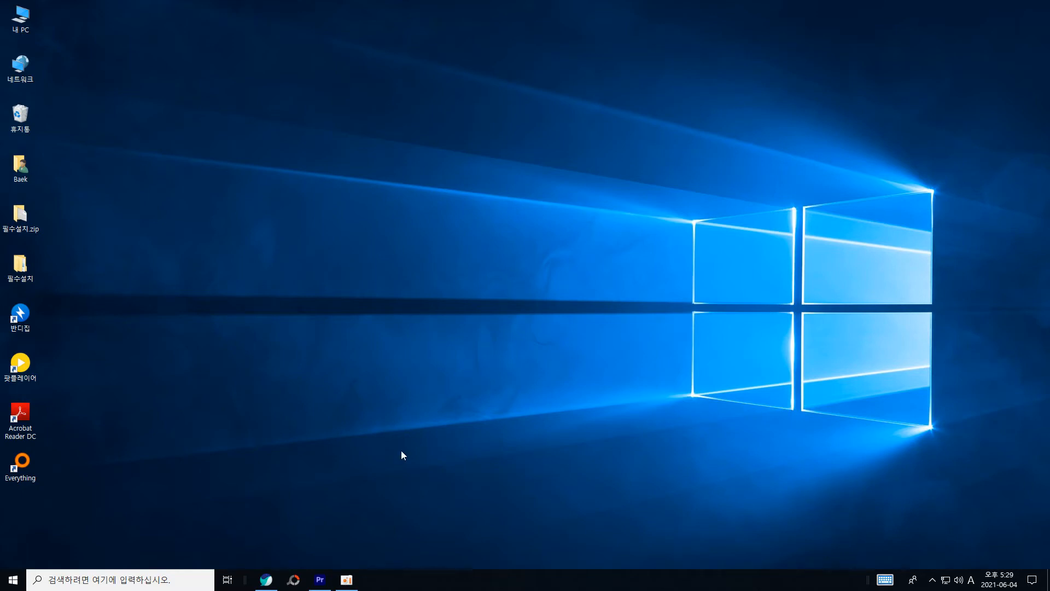
Open the performance options (성능 옵션) from the advanced system settings of 내 PC
right_click(29, 31)
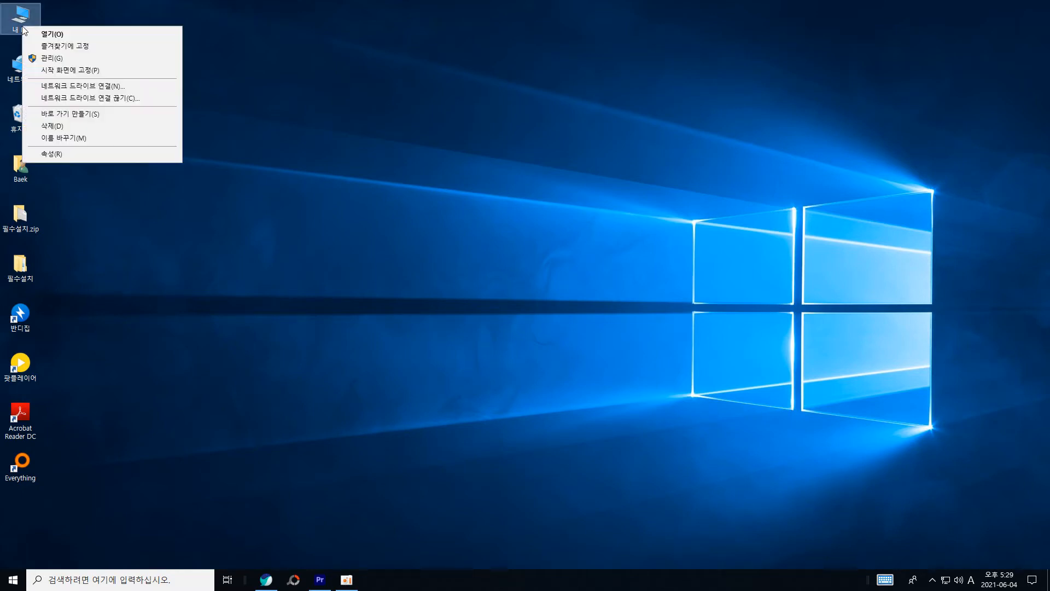
click(97, 157)
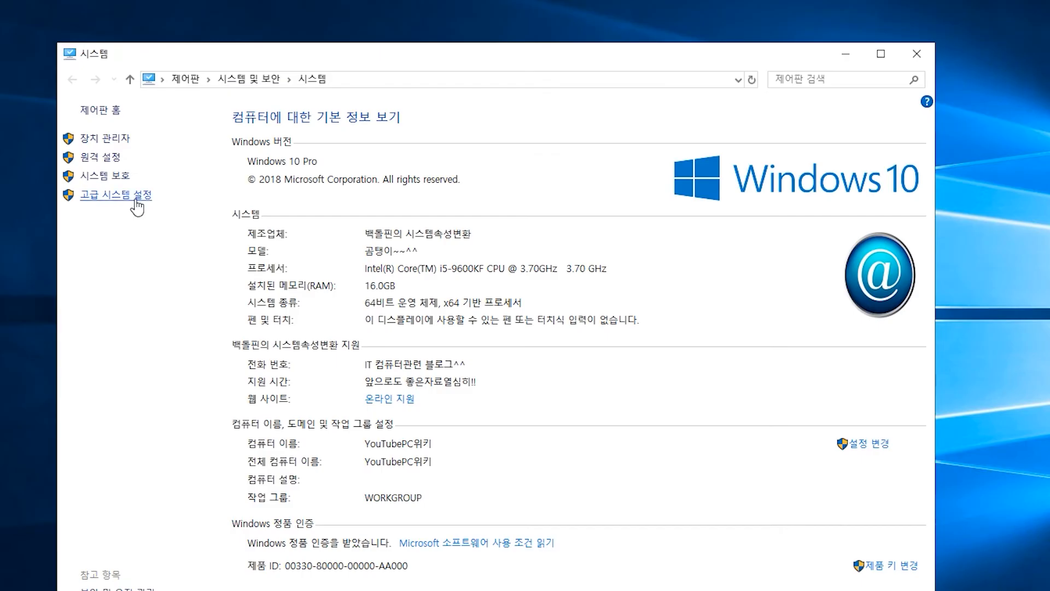
click(135, 201)
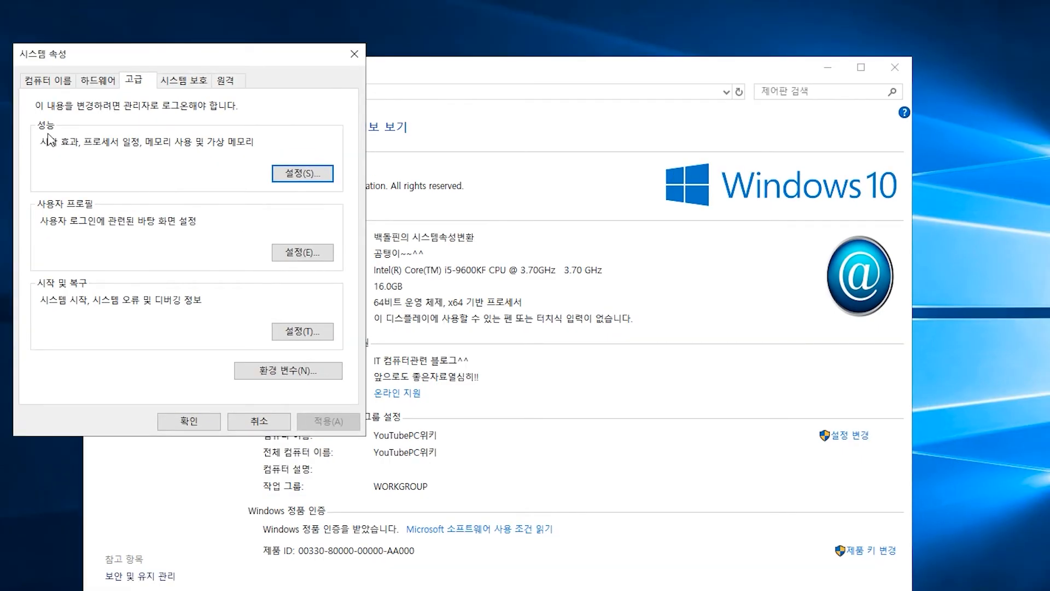
click(302, 173)
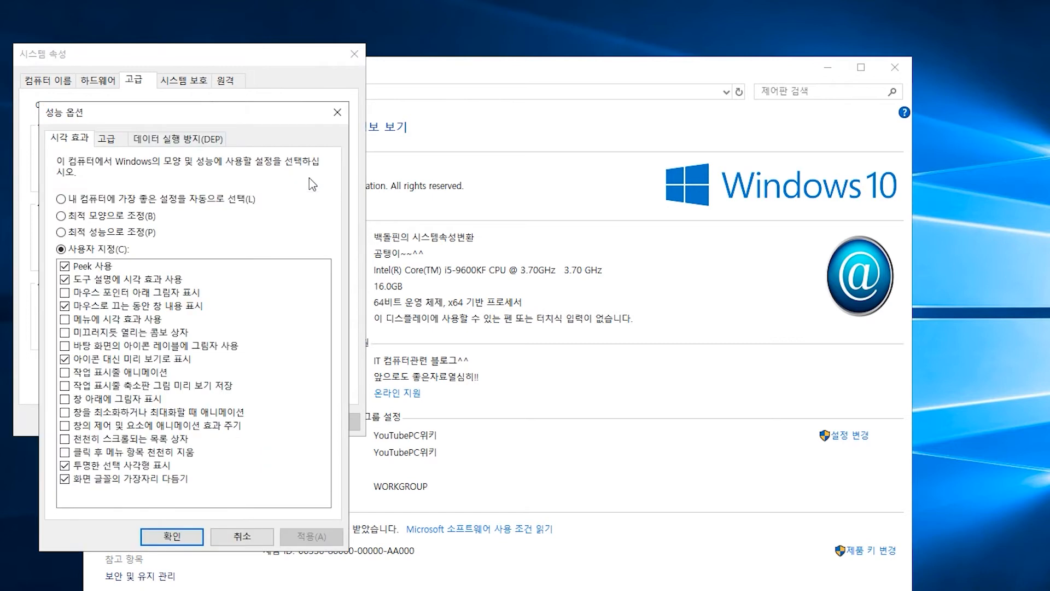
Adjust for best performance, enable only Peek 사용, 화면 글꼴의 가장자리 다듬기, 투명한 선택 사각형 표시, 메뉴에 시각 효과 사용 and 마우스로 끄는 동안 창 내용 표시, and apply
click(172, 228)
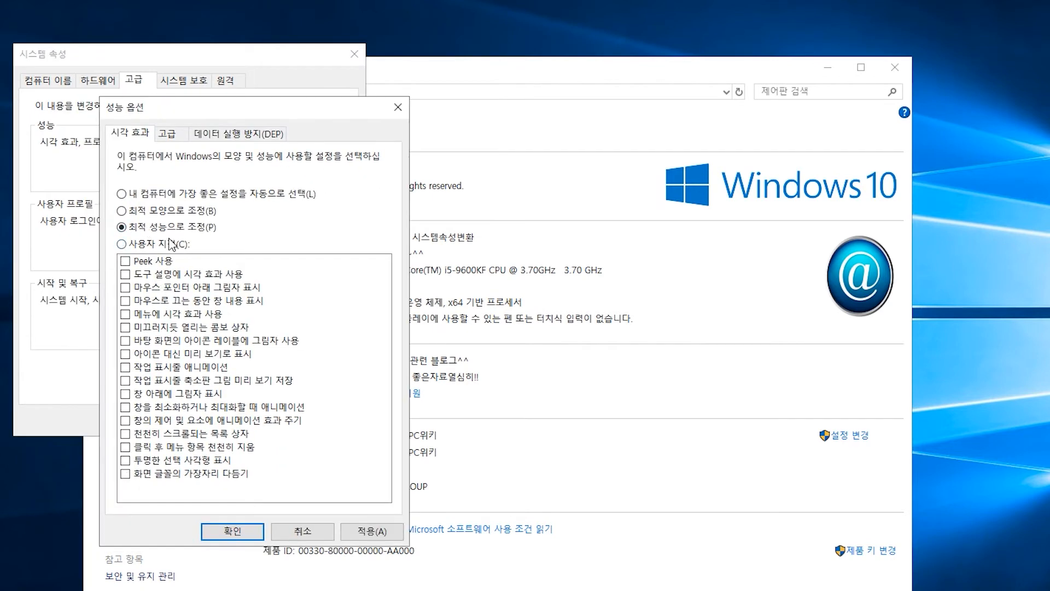
click(167, 266)
click(167, 475)
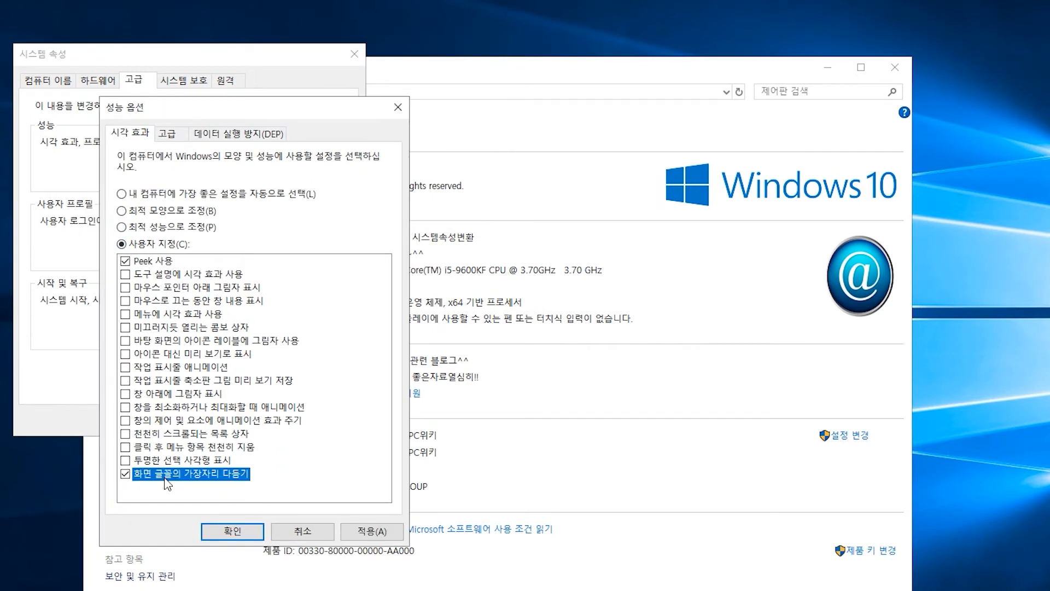
click(158, 461)
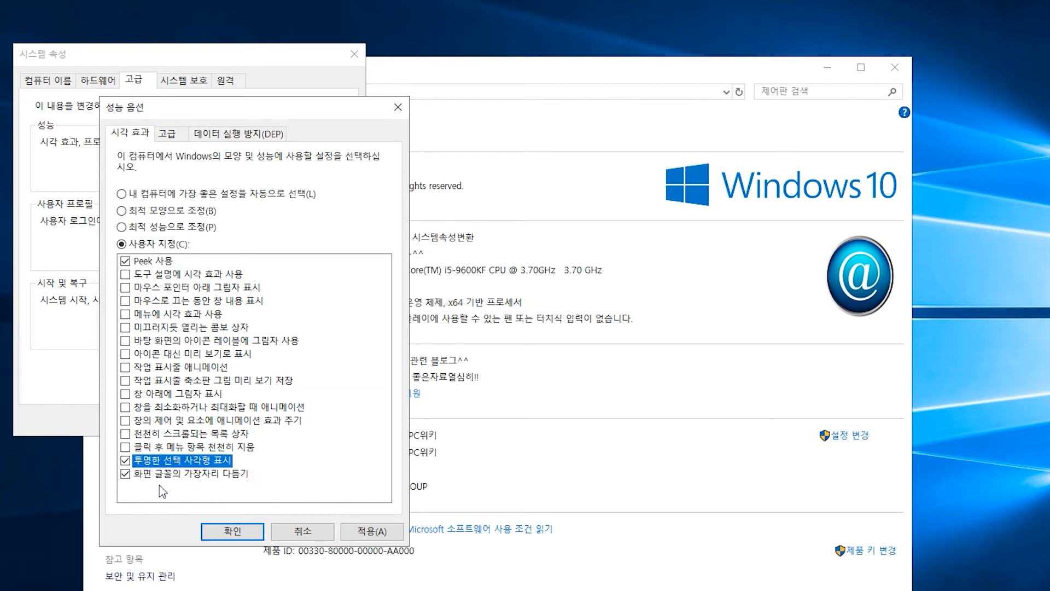
click(200, 316)
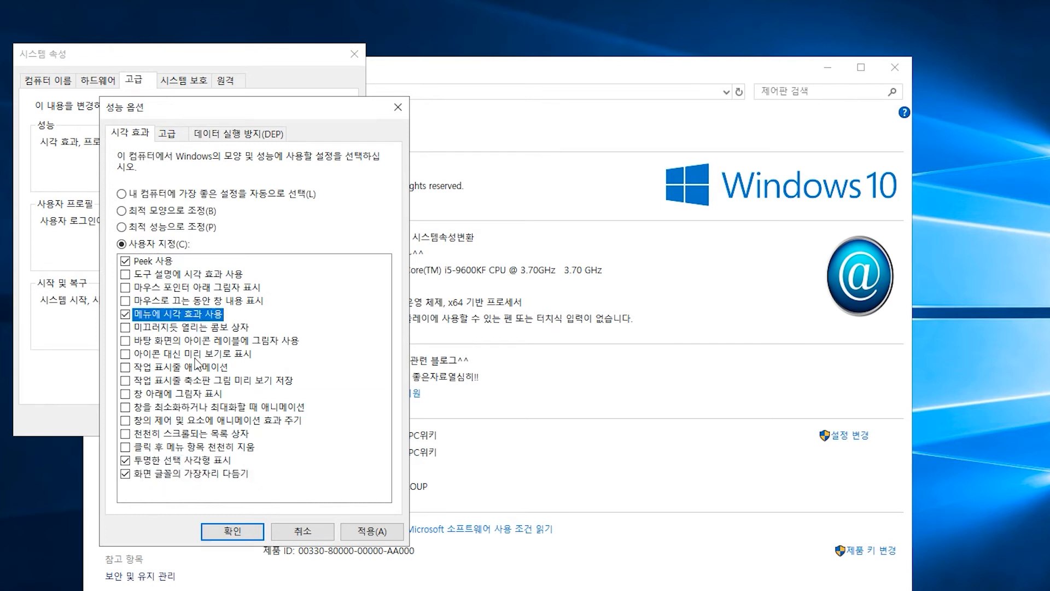
click(192, 303)
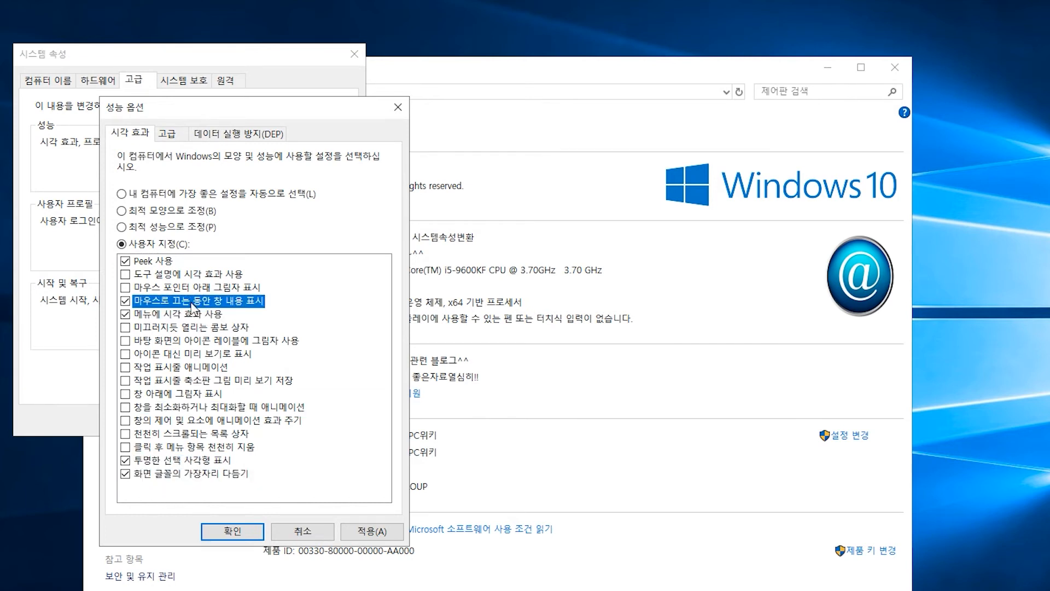
click(358, 532)
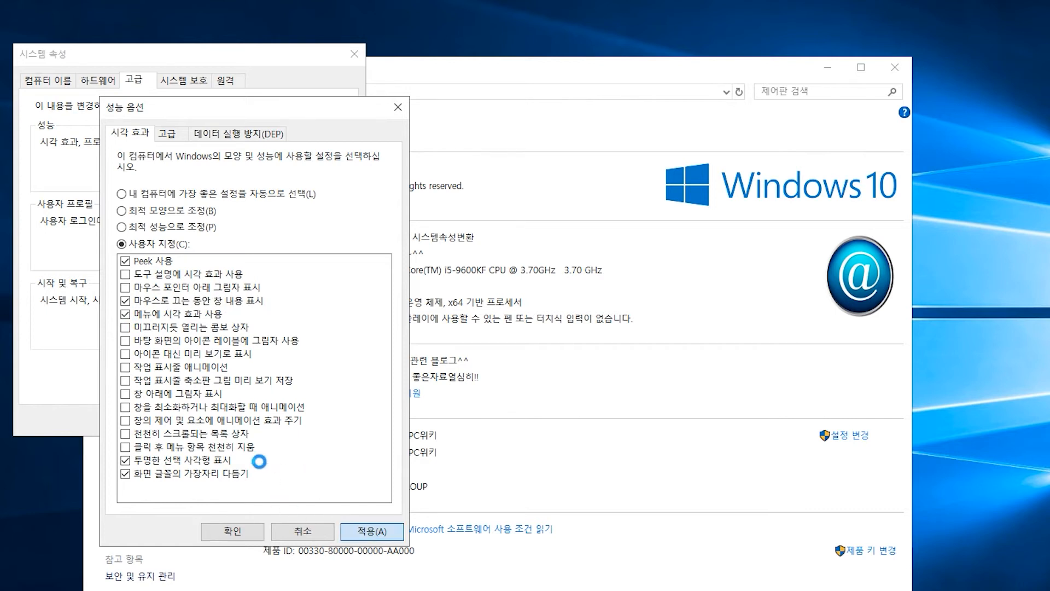
Test the visual effects by moving the 성능 옵션 dialog and a browser window, and accept the performance options
drag(198, 109, 326, 125)
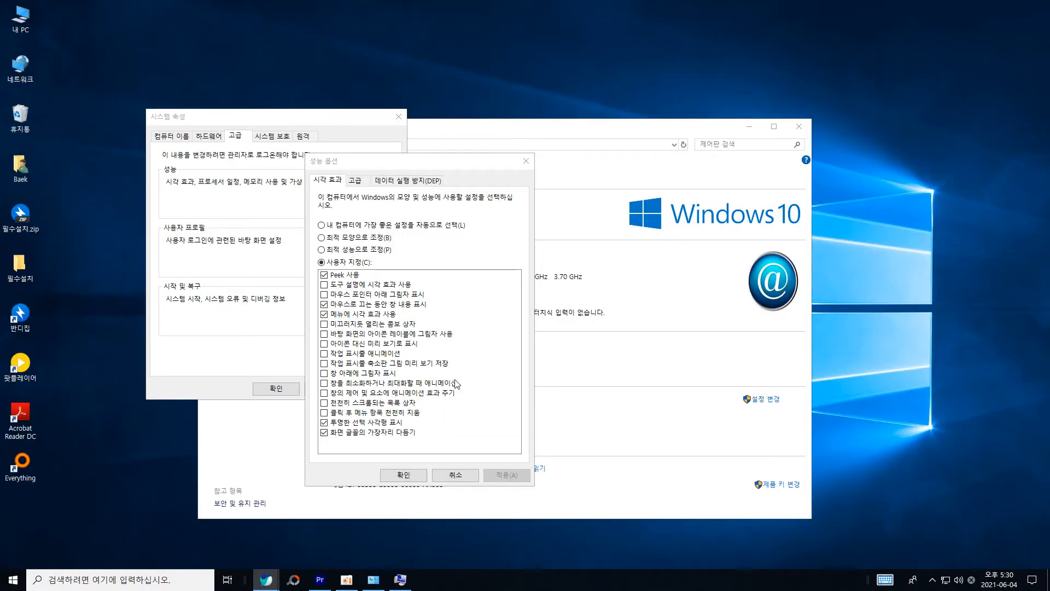
click(266, 578)
click(301, 531)
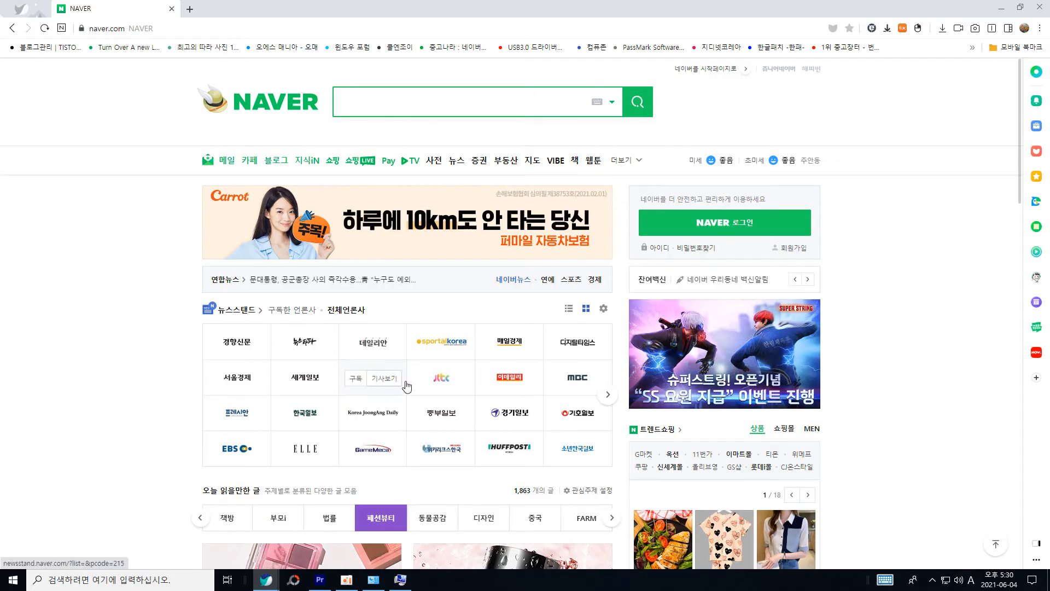
drag(638, 5, 615, 2)
double_click(617, 62)
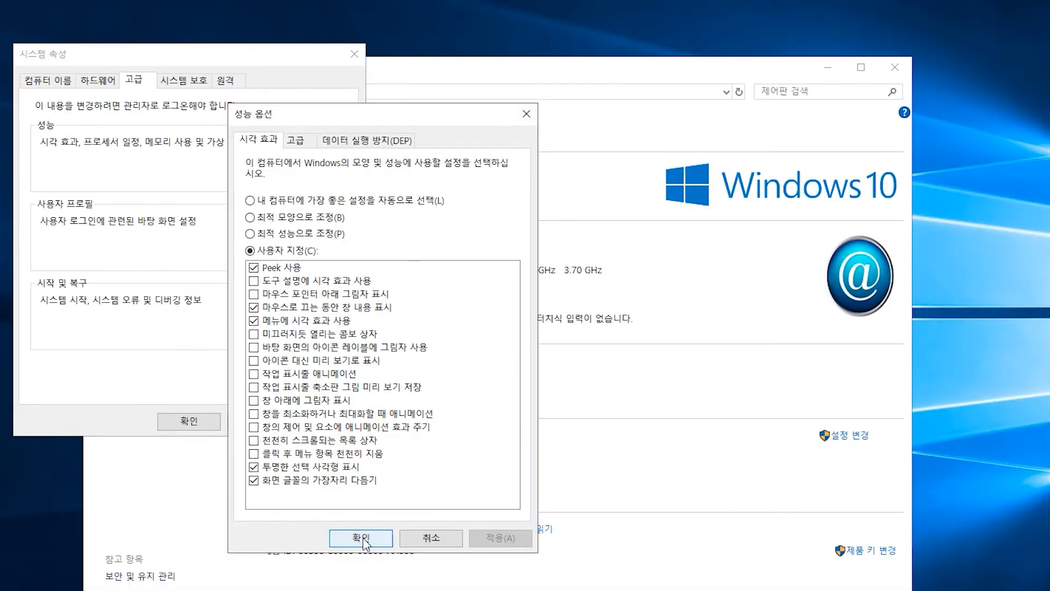
click(361, 537)
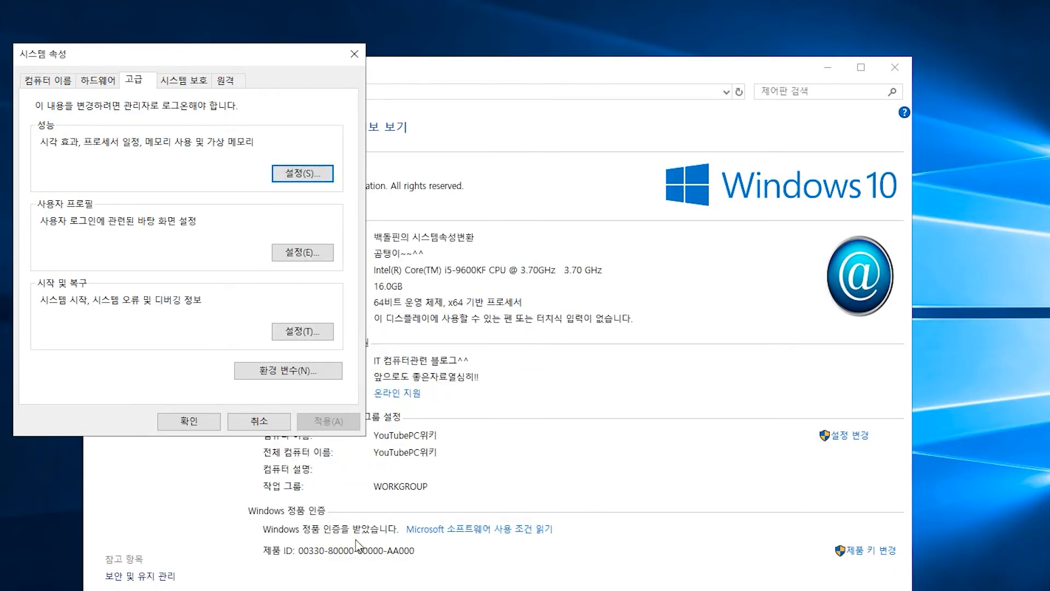
Disable 자동으로 다시 시작 under system failure in the 시작 및 복구 settings, and accept the system properties
click(300, 333)
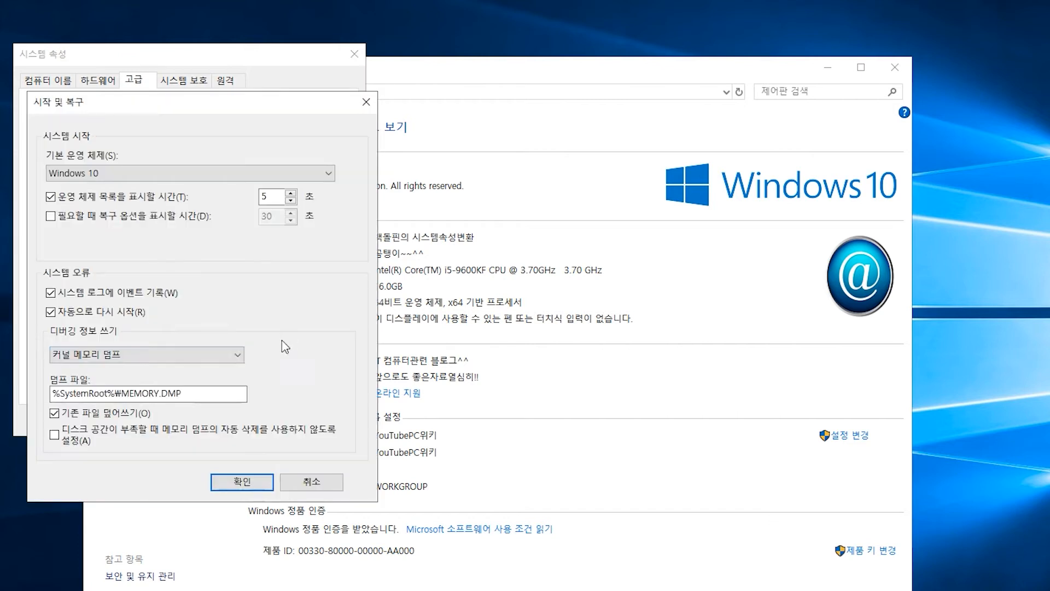
click(121, 316)
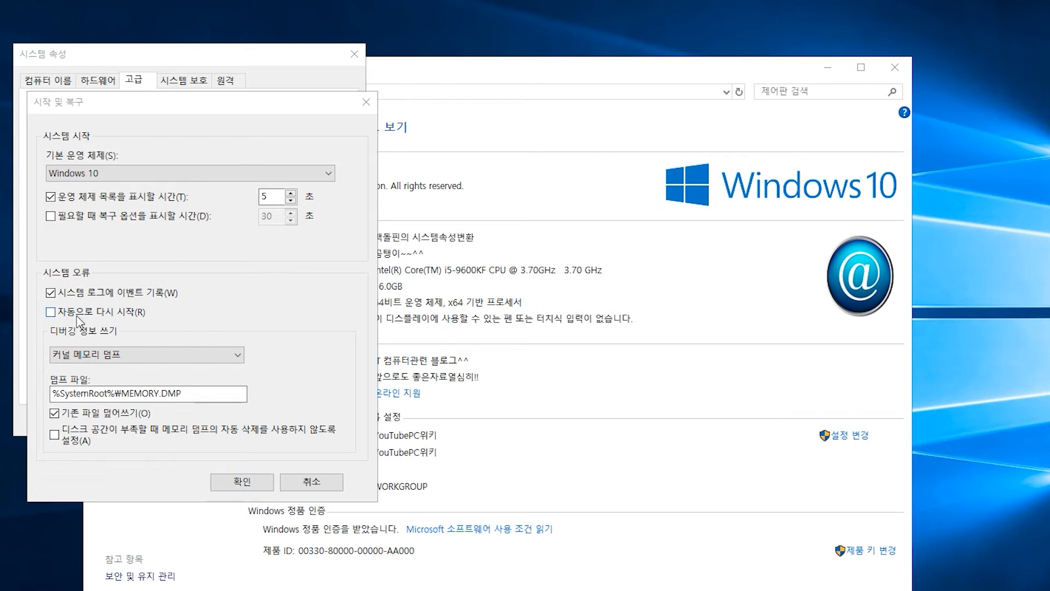
click(247, 485)
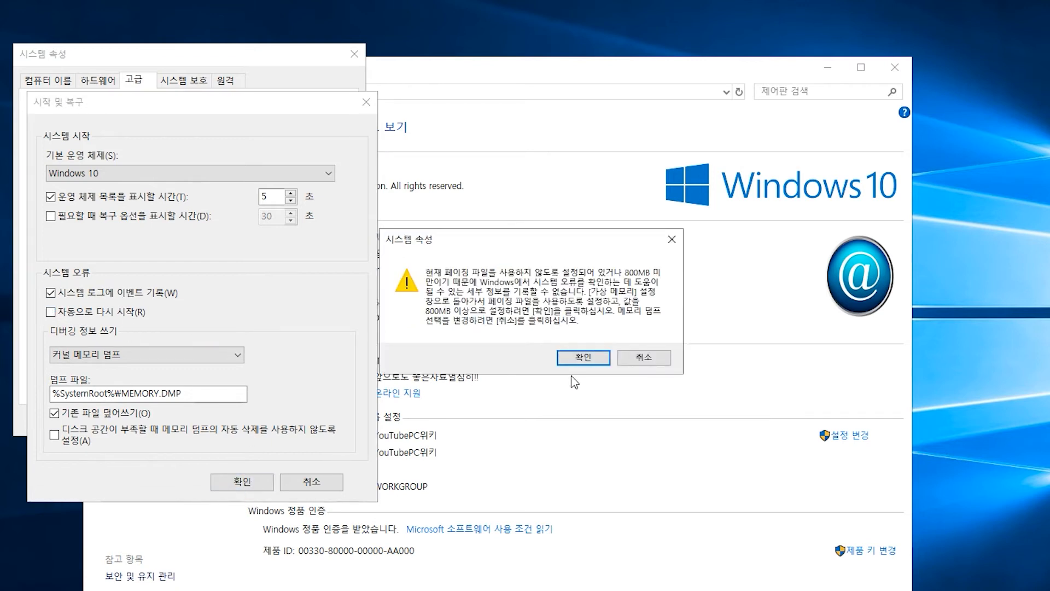
click(579, 360)
click(192, 429)
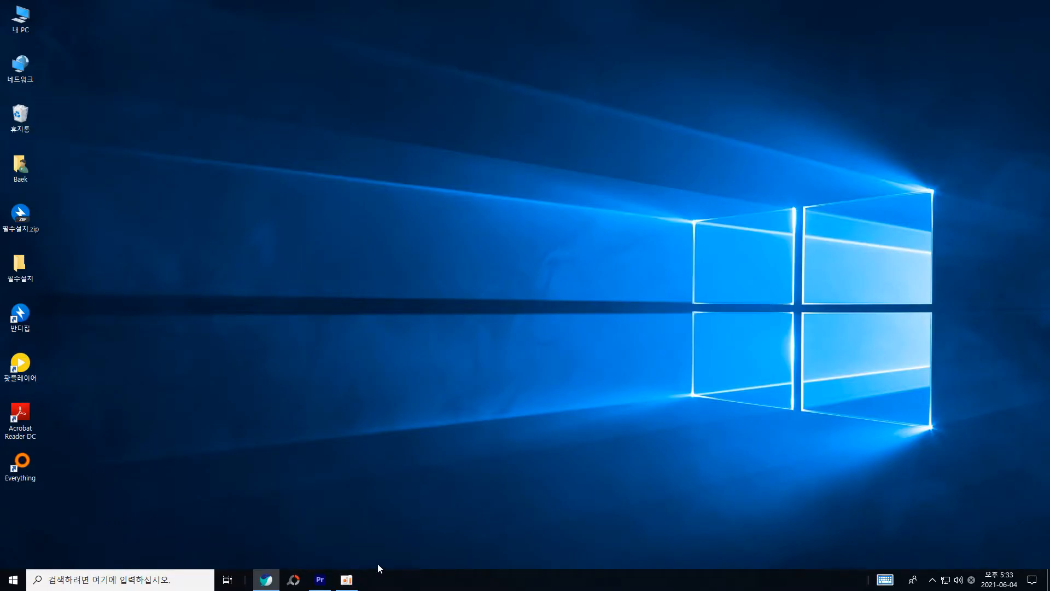
Hide the Windows search box from the taskbar
click(65, 582)
click(79, 581)
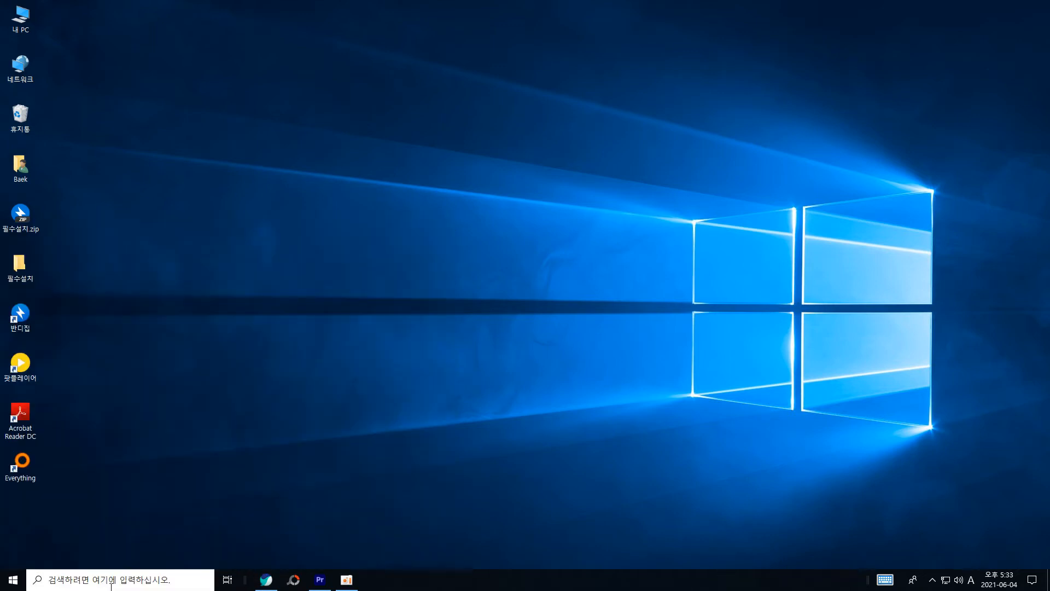
right_click(417, 585)
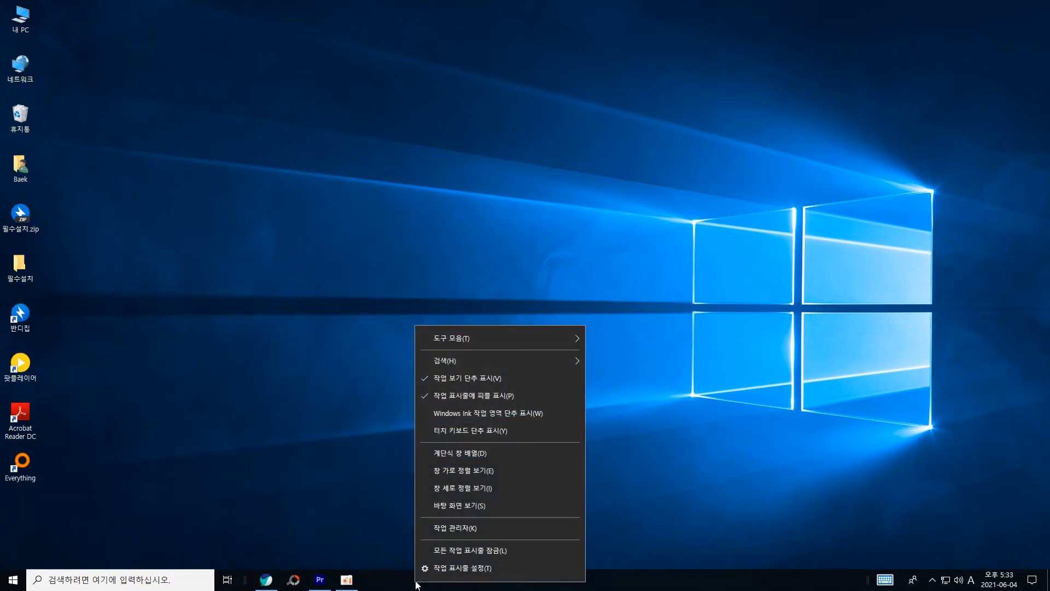
mouse_move(511, 363)
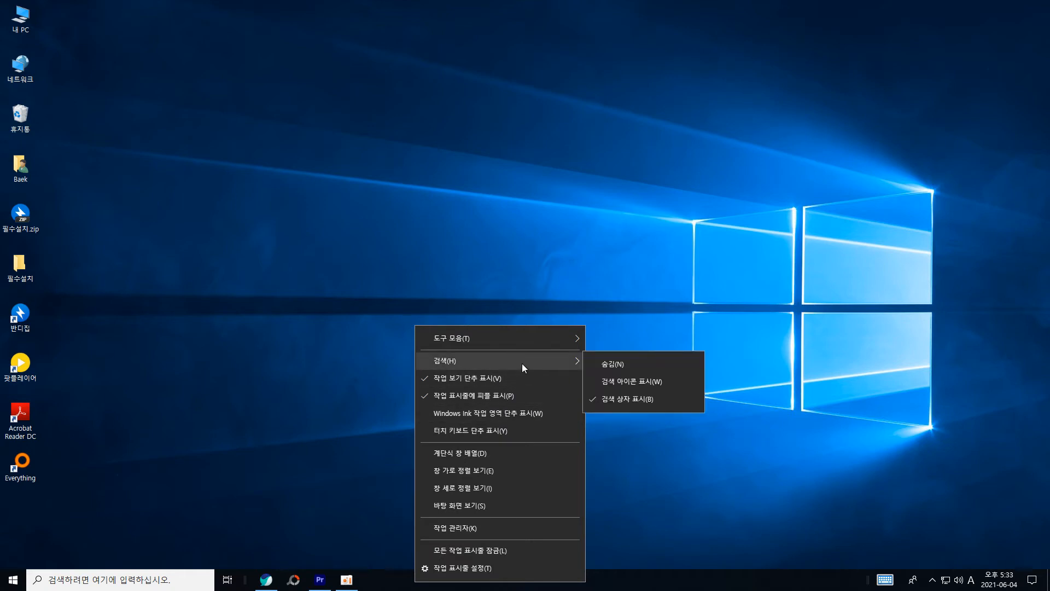
click(402, 550)
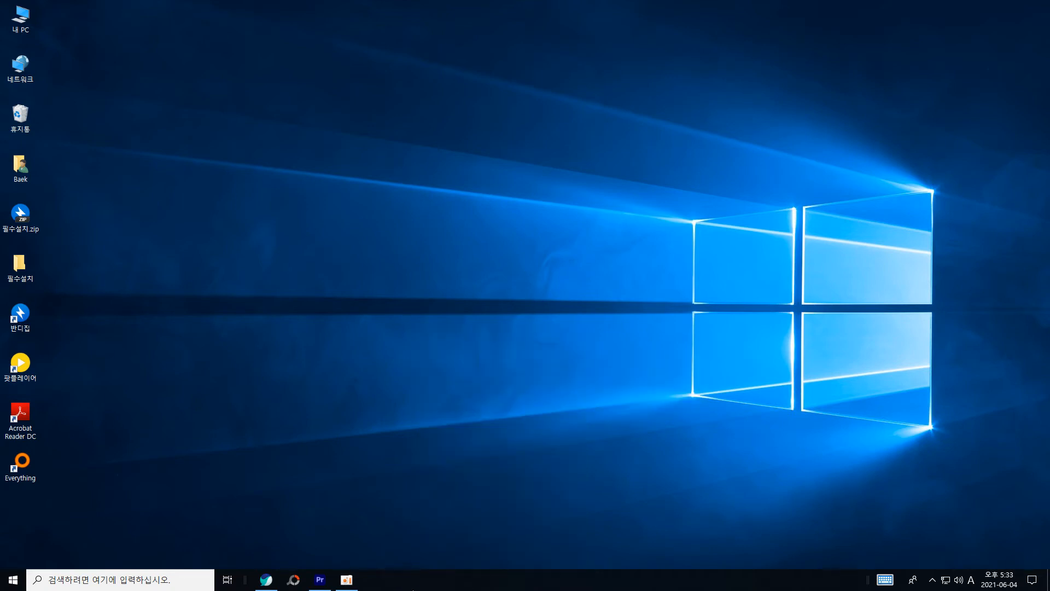
right_click(414, 587)
mouse_move(477, 372)
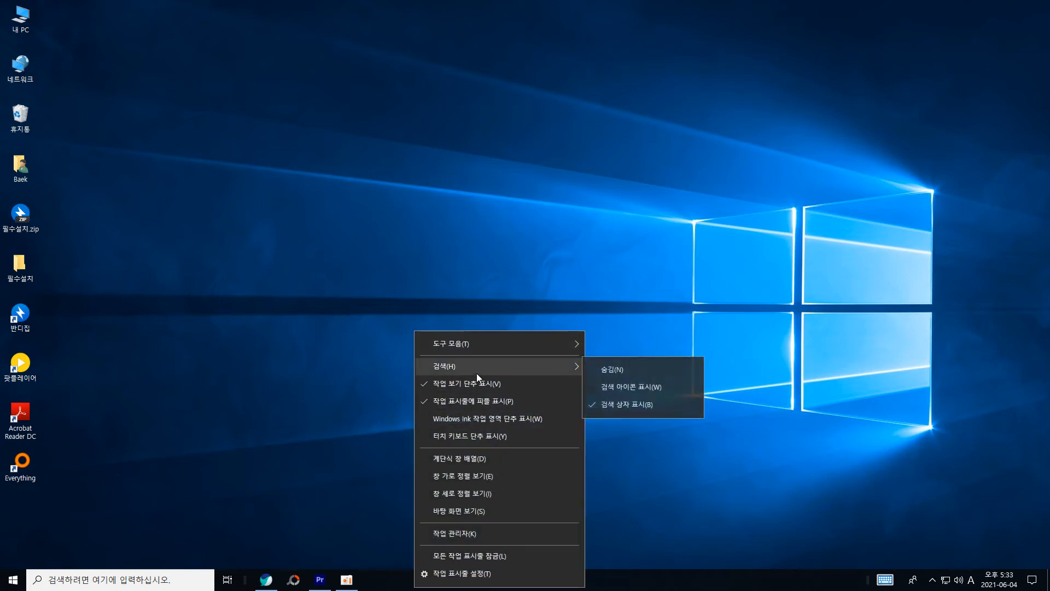
click(605, 369)
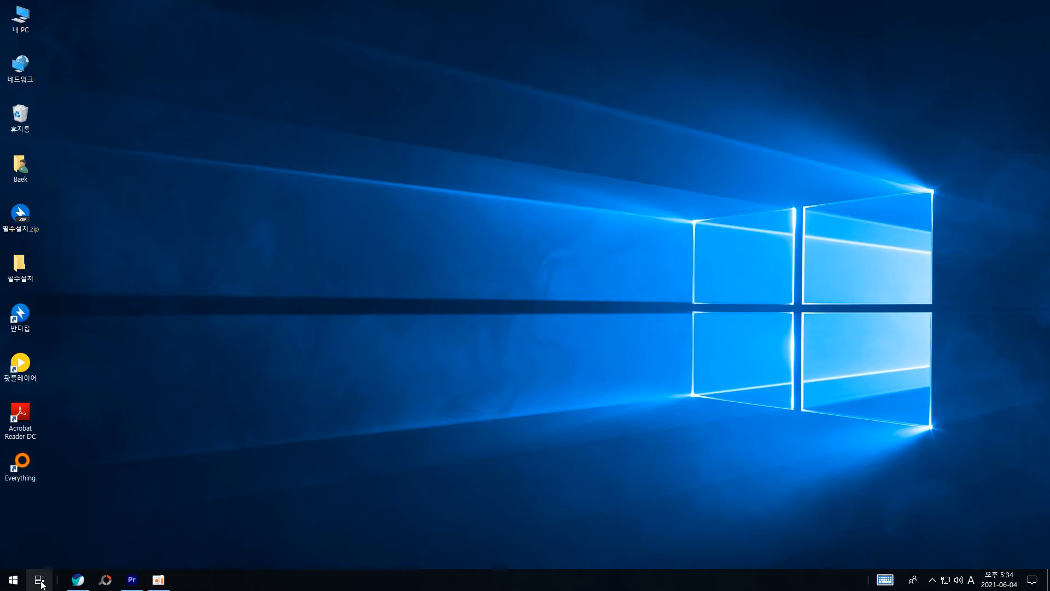
Open the 1-10 everything 모든파일검색 folder inside the desktop's 필수설치 folder
double_click(21, 280)
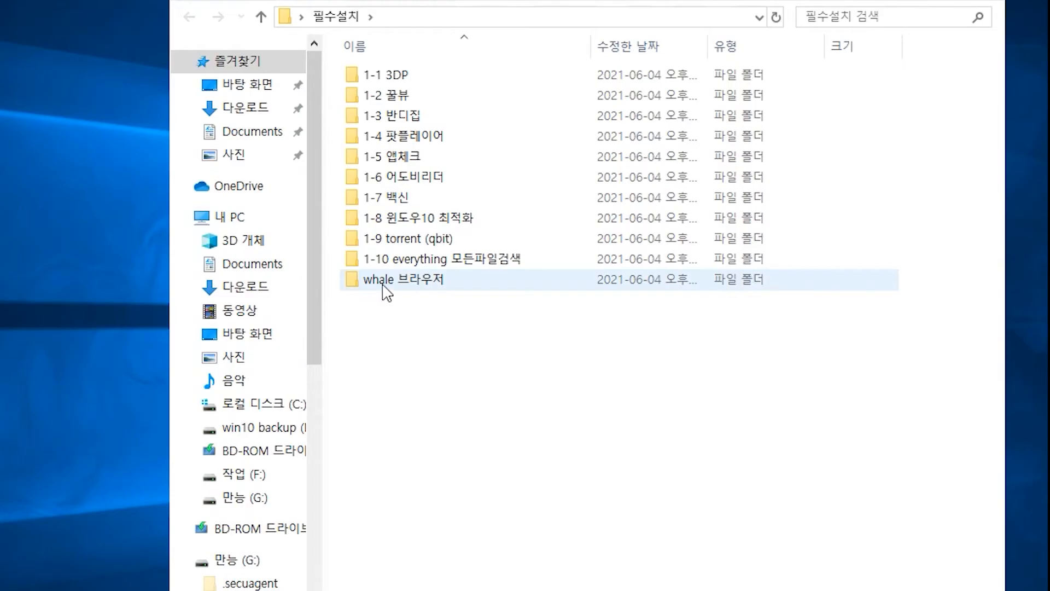
click(695, 274)
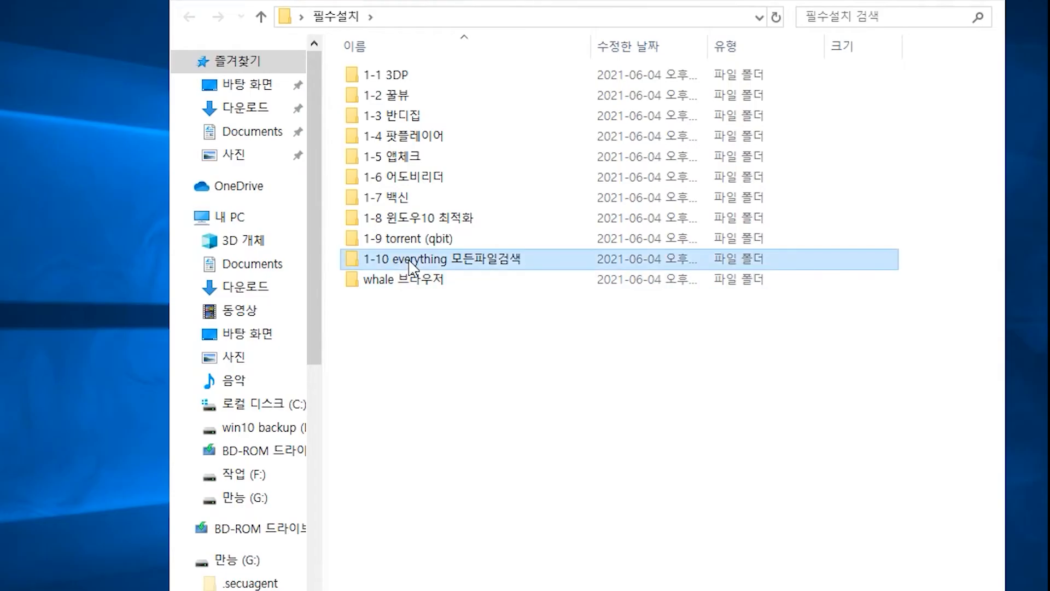
double_click(447, 266)
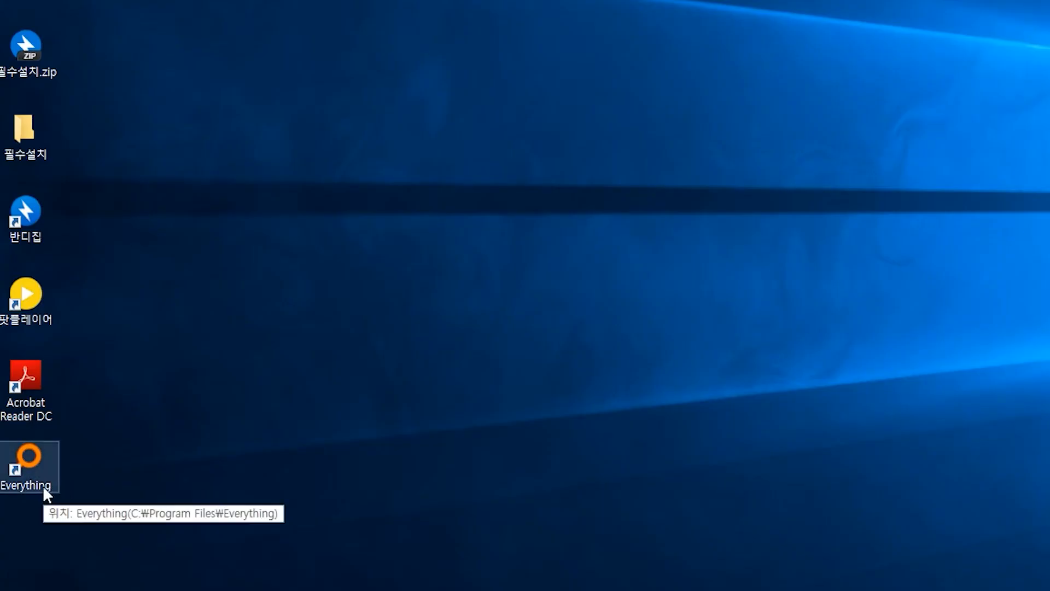
Launch Everything from the desktop, search all drives for "pc위키좋아요", select the matching folder, and close the program
double_click(42, 485)
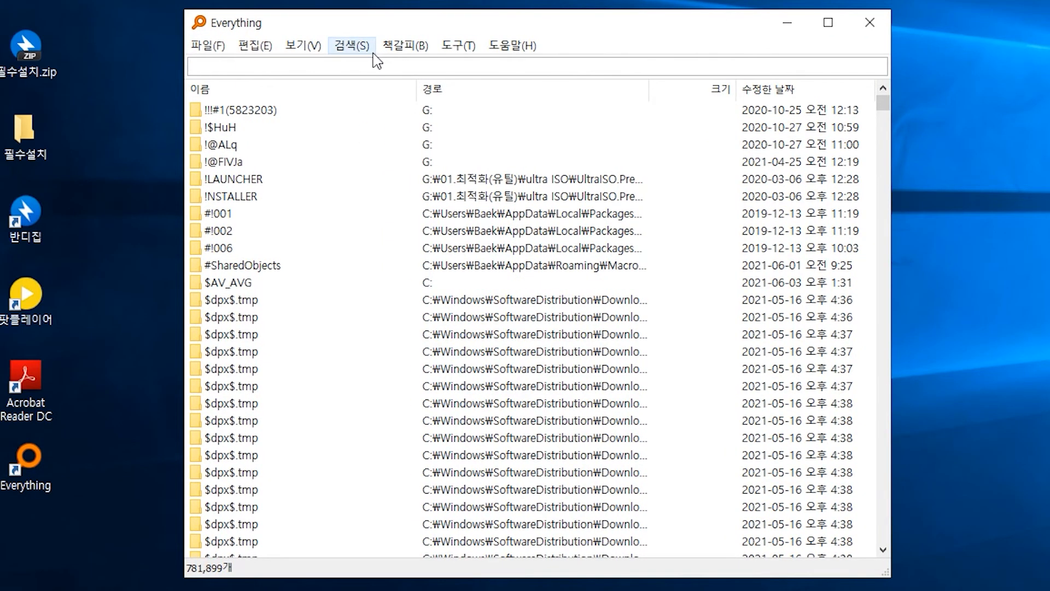
text(pc위)
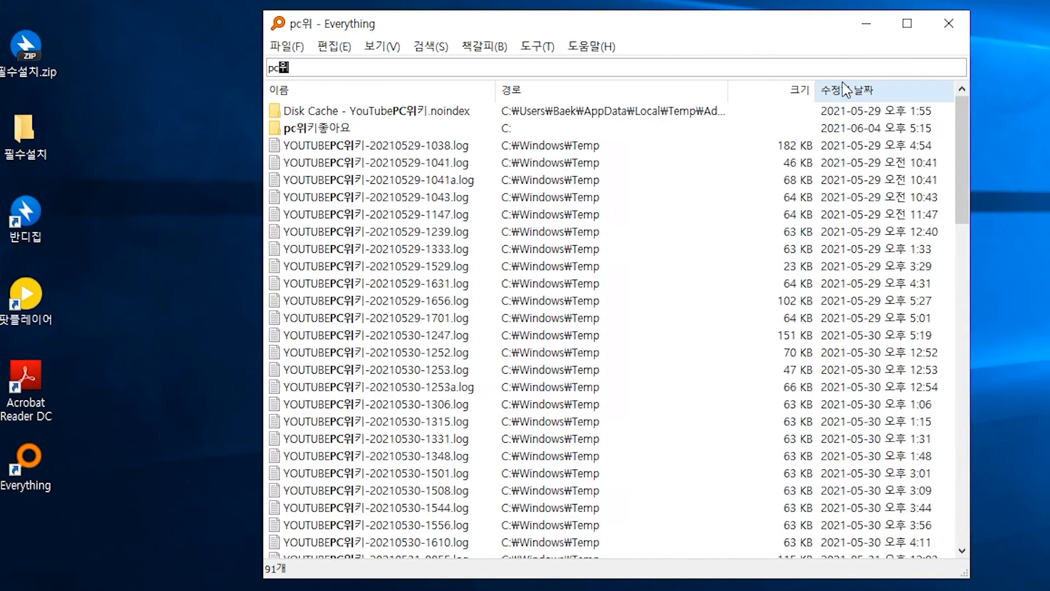
text(키좋아요)
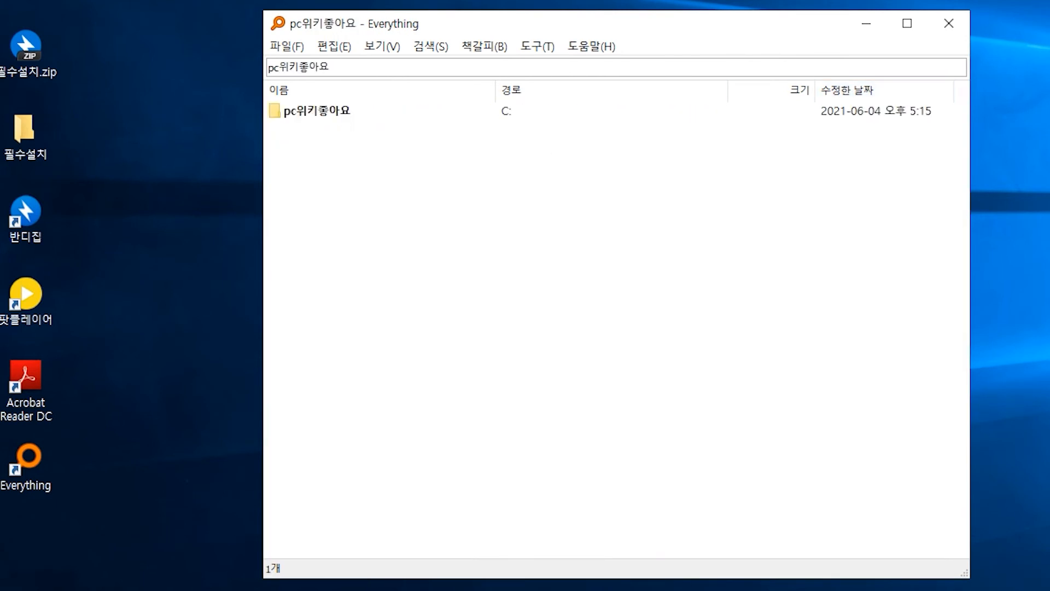
click(318, 111)
click(379, 184)
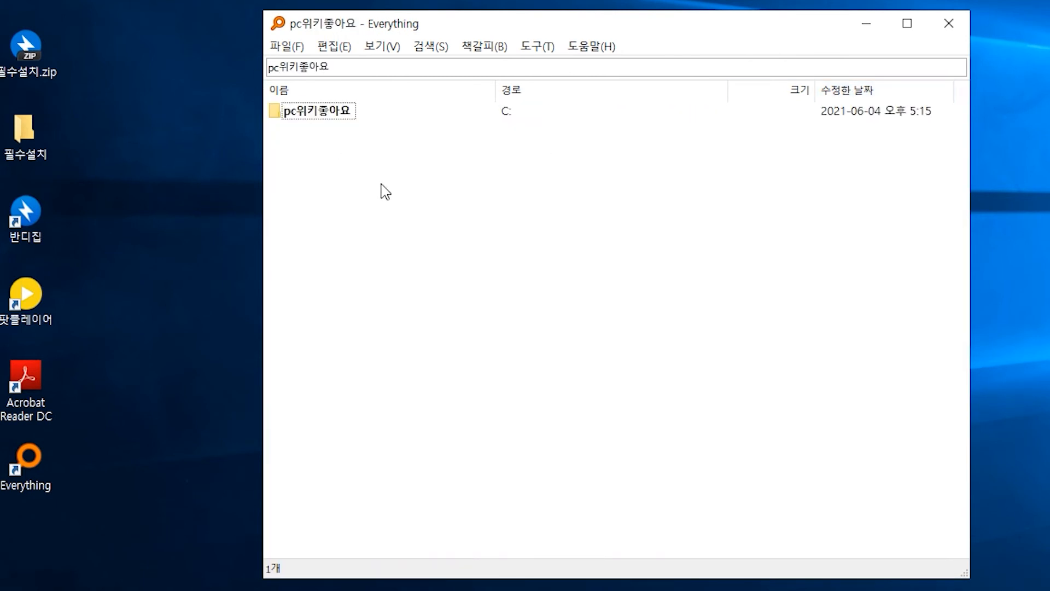
click(949, 30)
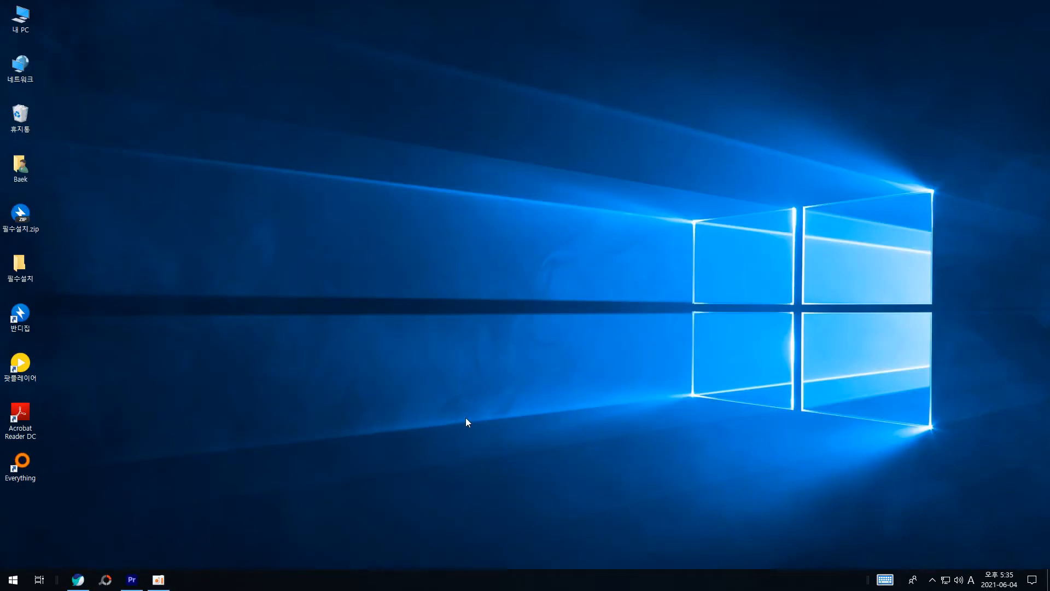
Find 전원 및 절전 설정 with a search for "전원" and open the advanced power settings of the 고성능 plan
key(super)
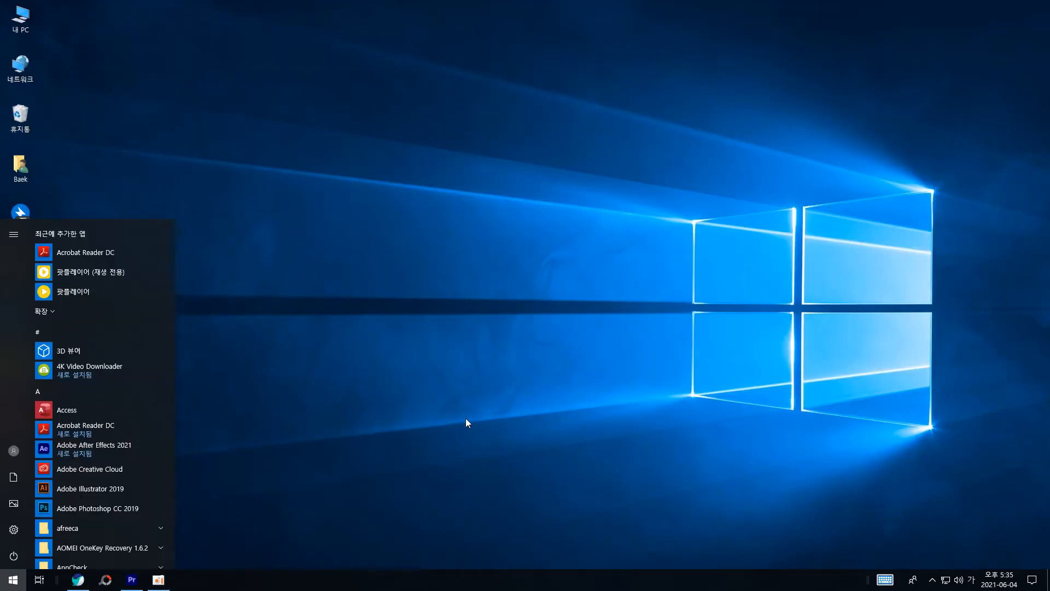
text(전원)
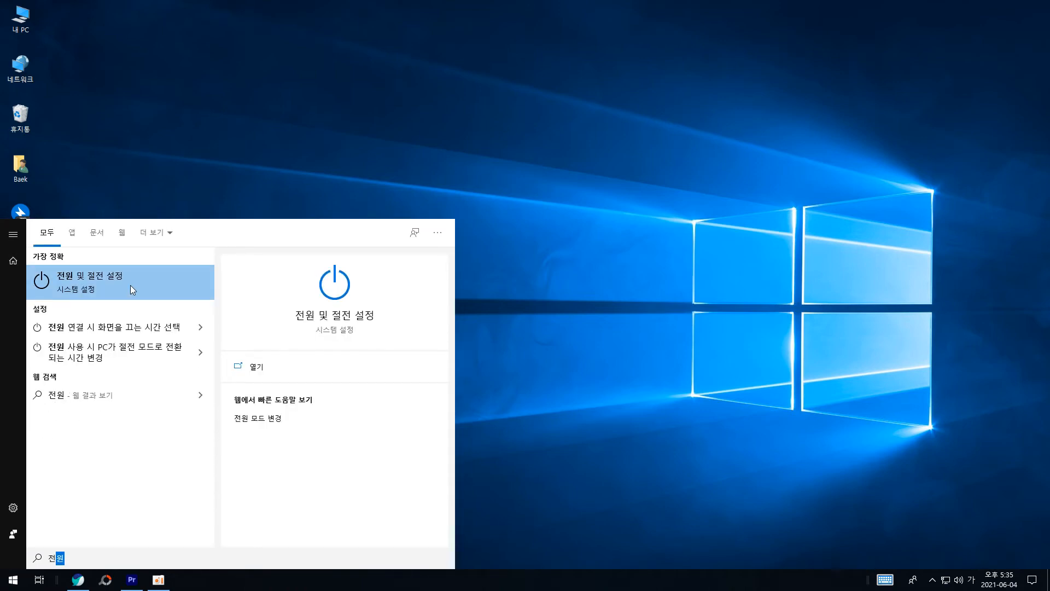
click(97, 290)
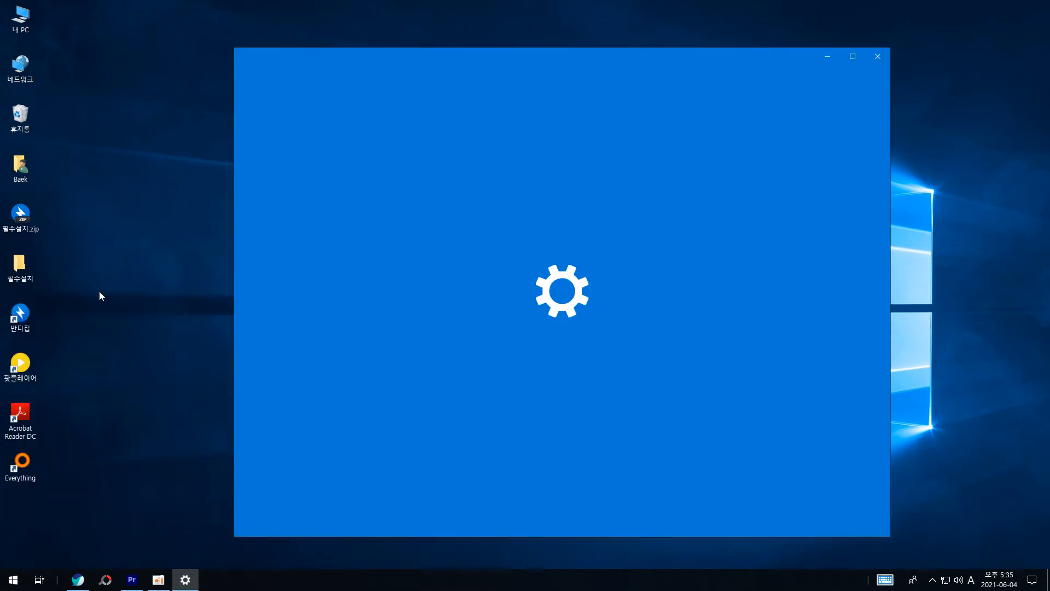
click(622, 274)
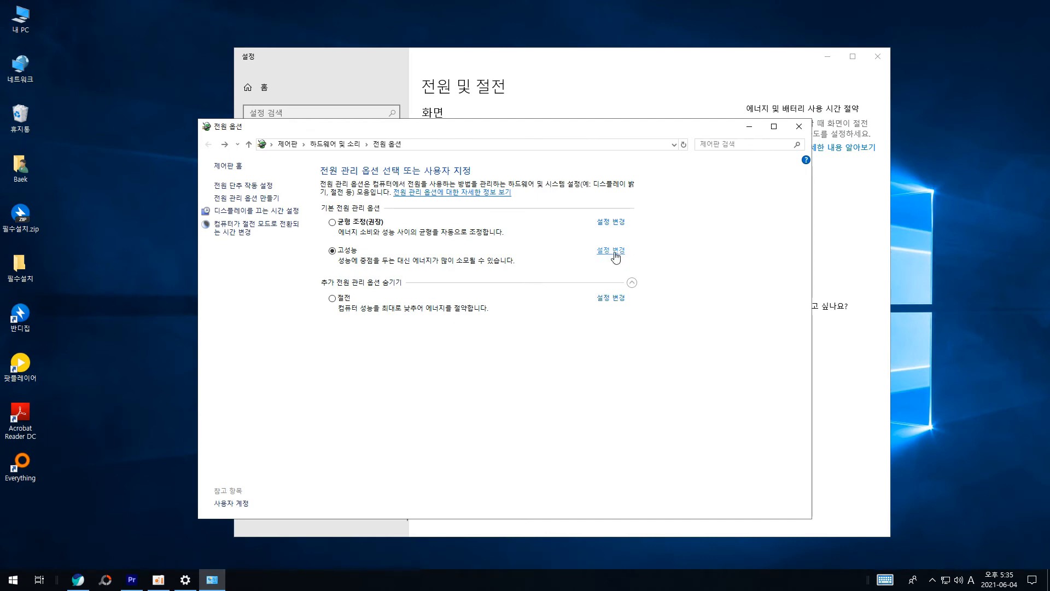
click(616, 254)
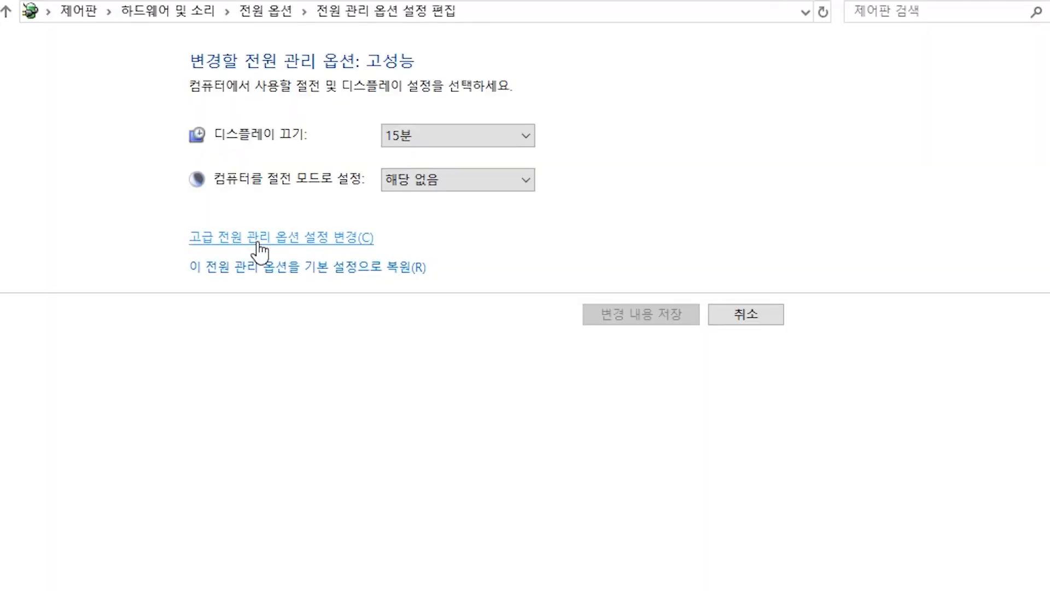
click(258, 244)
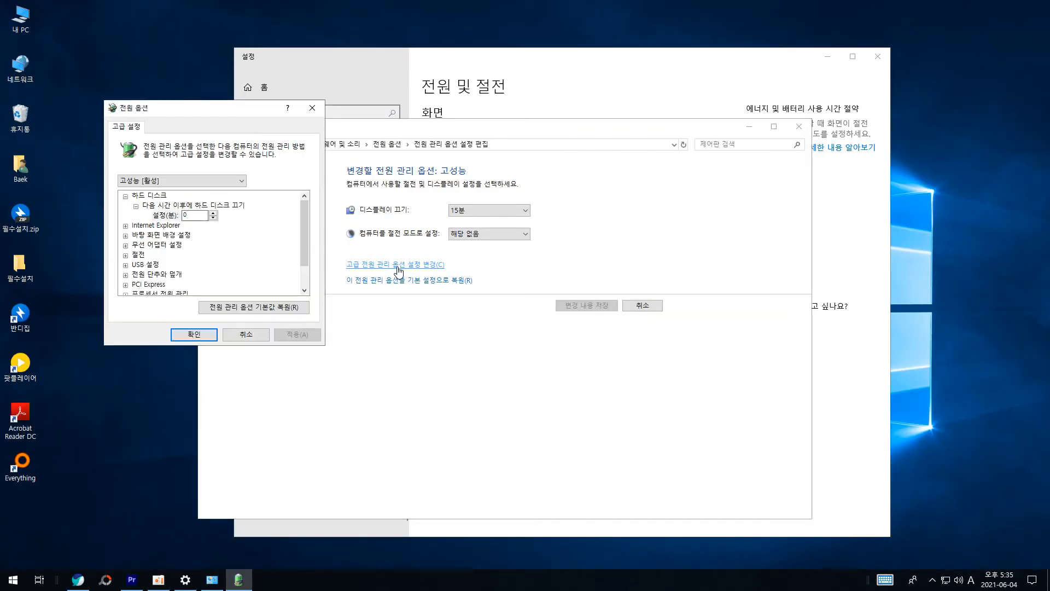
Check the 다음 시간 후 절전 모드로 전환, 절전 모드 해제 타이머 허용 and USB 선택적 절전 모드 설정 options, and accept the power options
scroll(228, 265, down, 1)
double_click(140, 225)
double_click(181, 235)
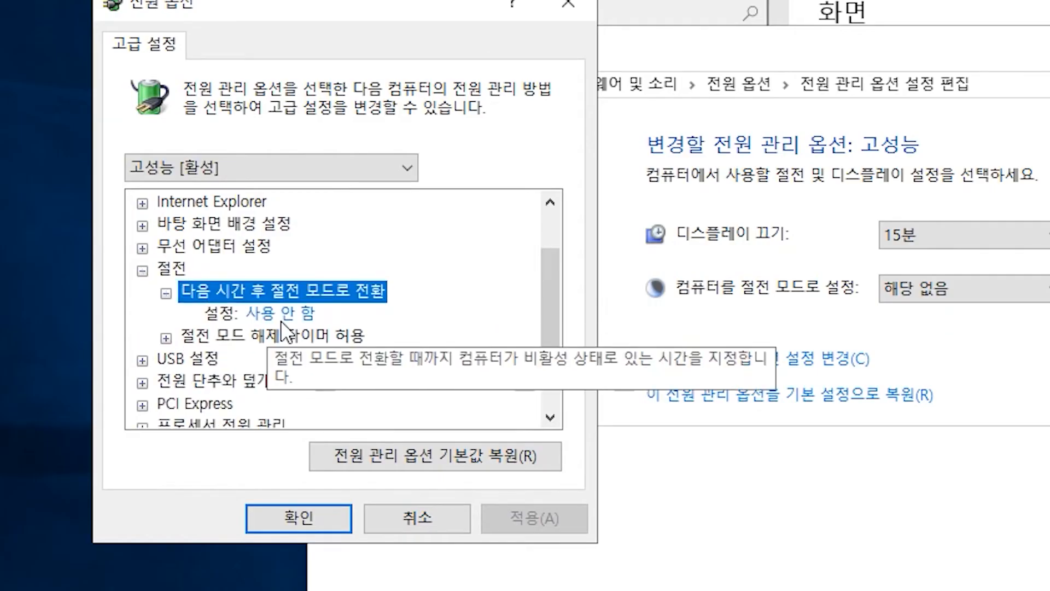
click(287, 314)
double_click(293, 336)
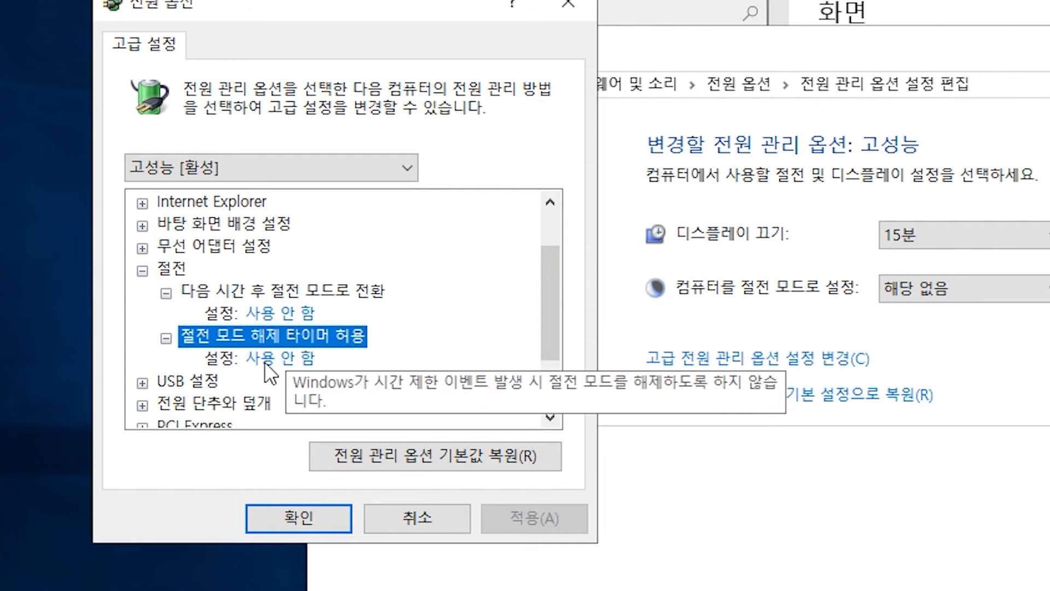
double_click(182, 383)
scroll(279, 363, down, 1)
double_click(290, 338)
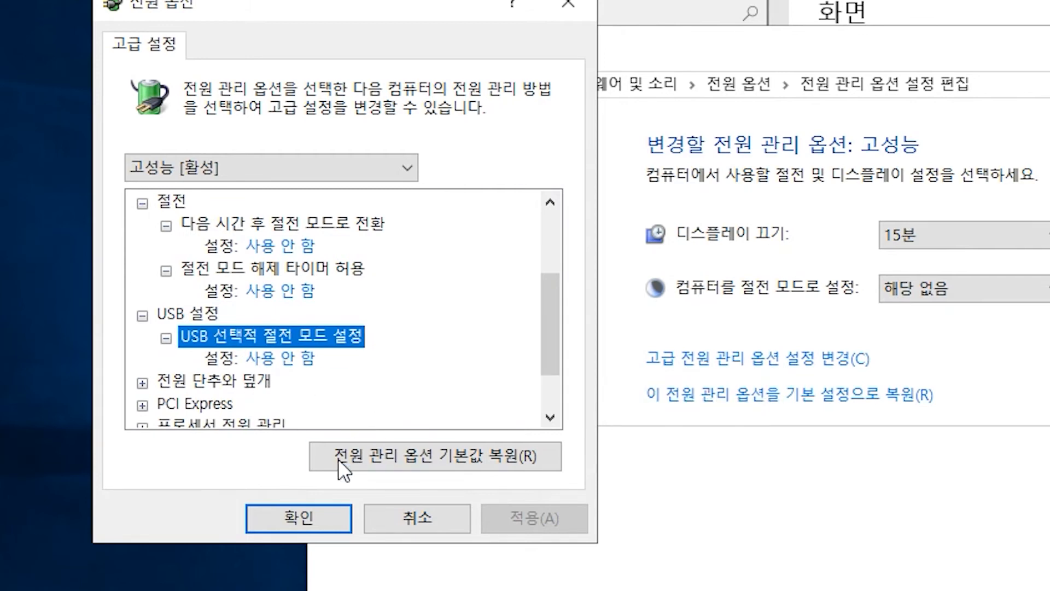
click(338, 513)
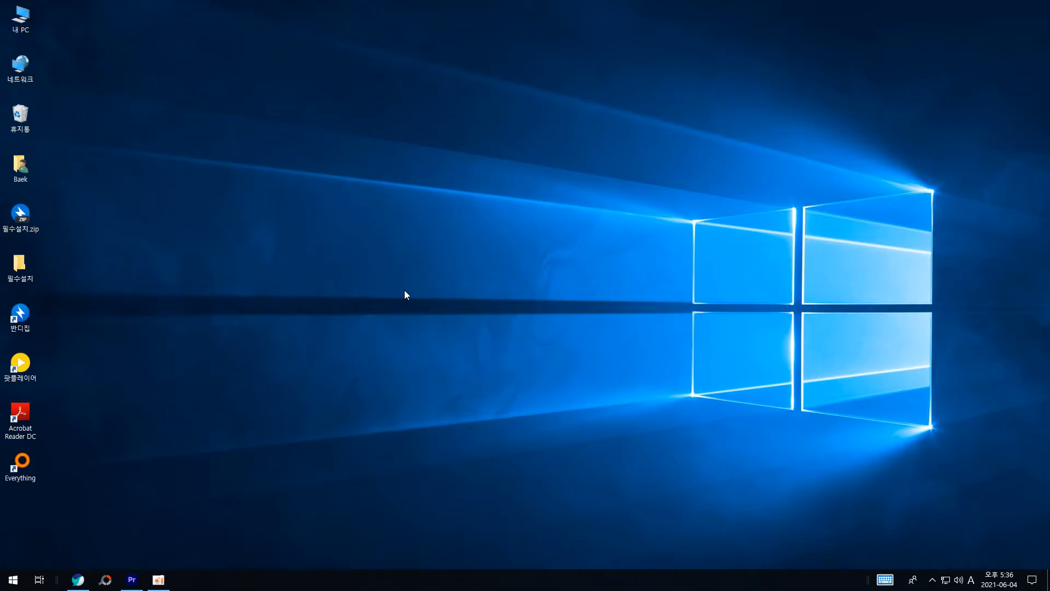
Search Windows for "cmd" and run 명령 프롬프트 as administrator
key(super)
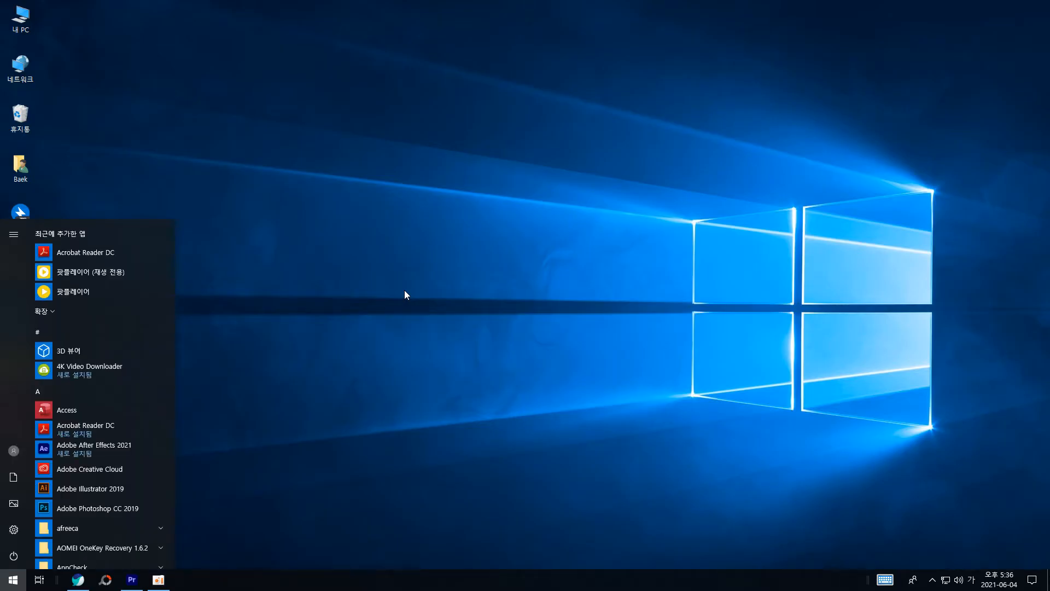
text(cmd)
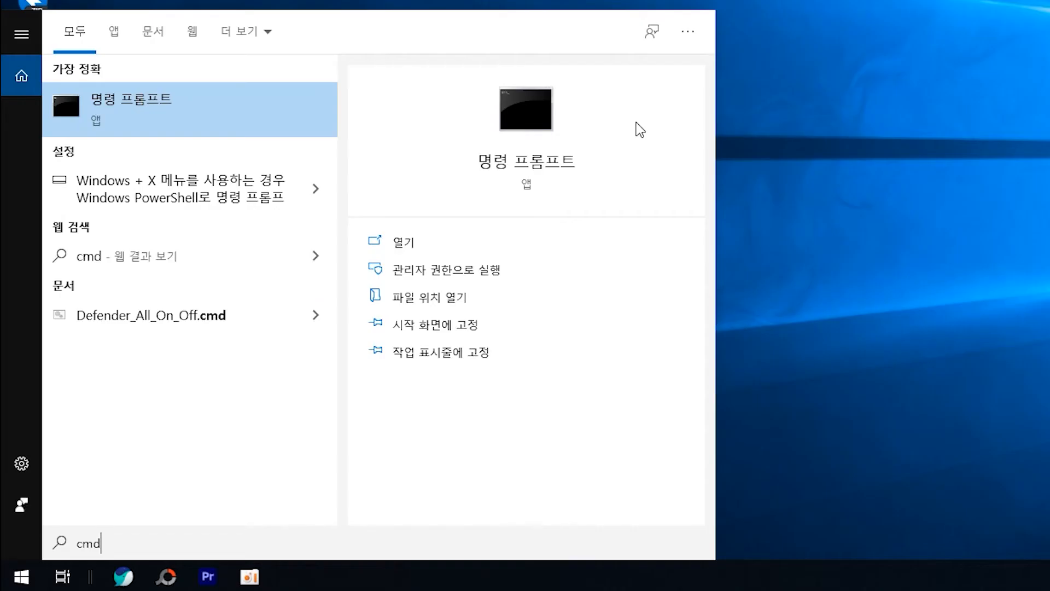
right_click(274, 114)
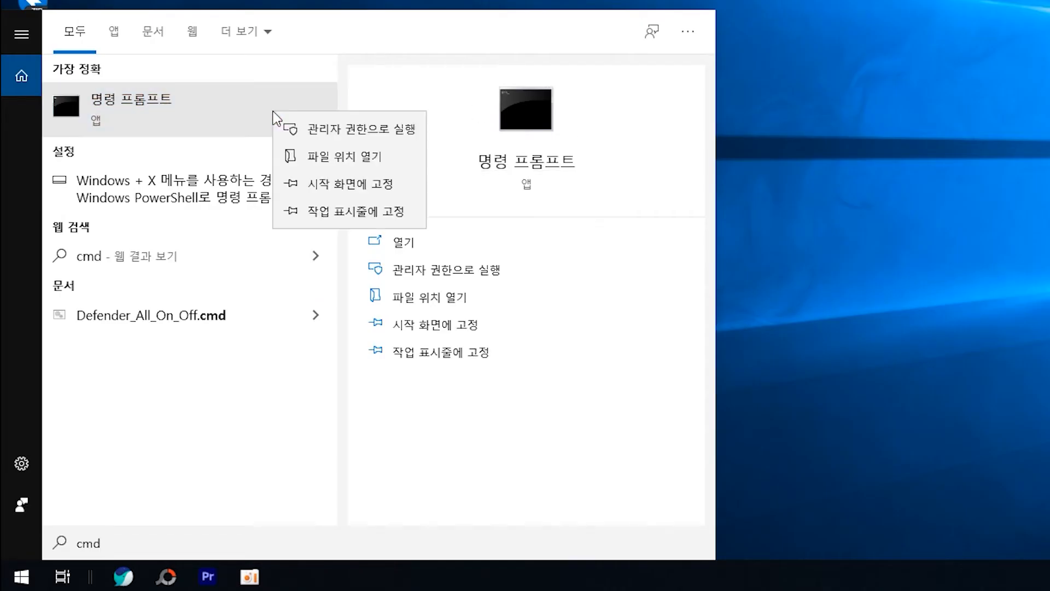
click(386, 136)
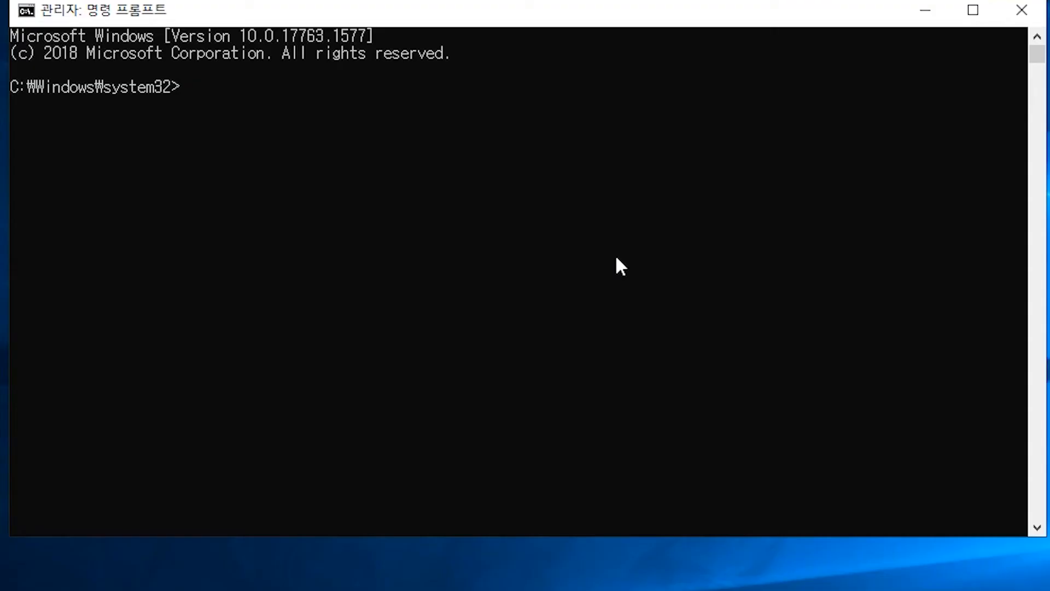
Turn off hibernation with the command "powercfg -h off" and exit the command prompt
text(powercfg -h off)
key(Return)
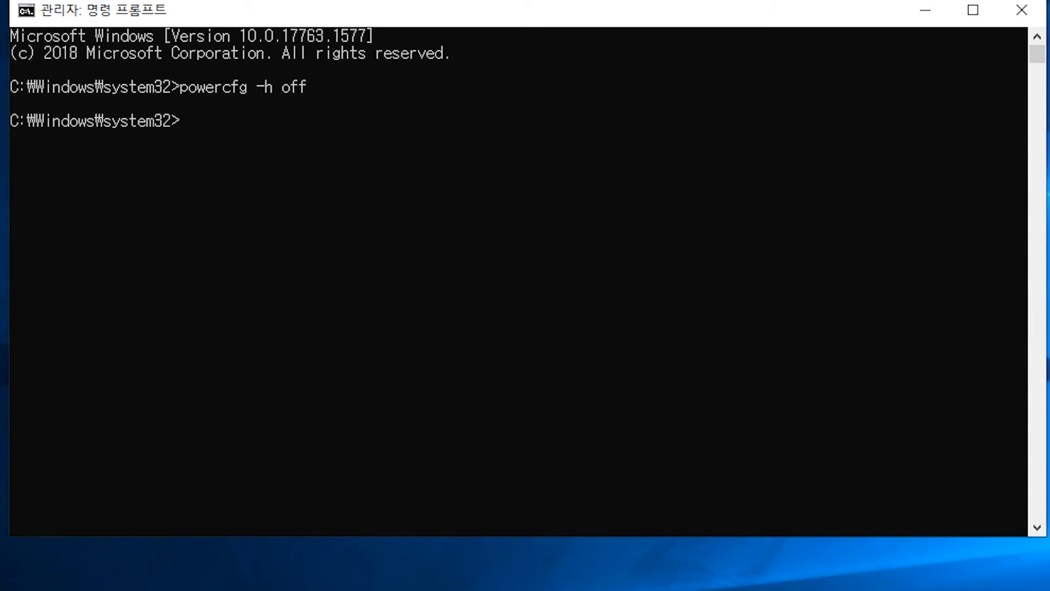
click(750, 225)
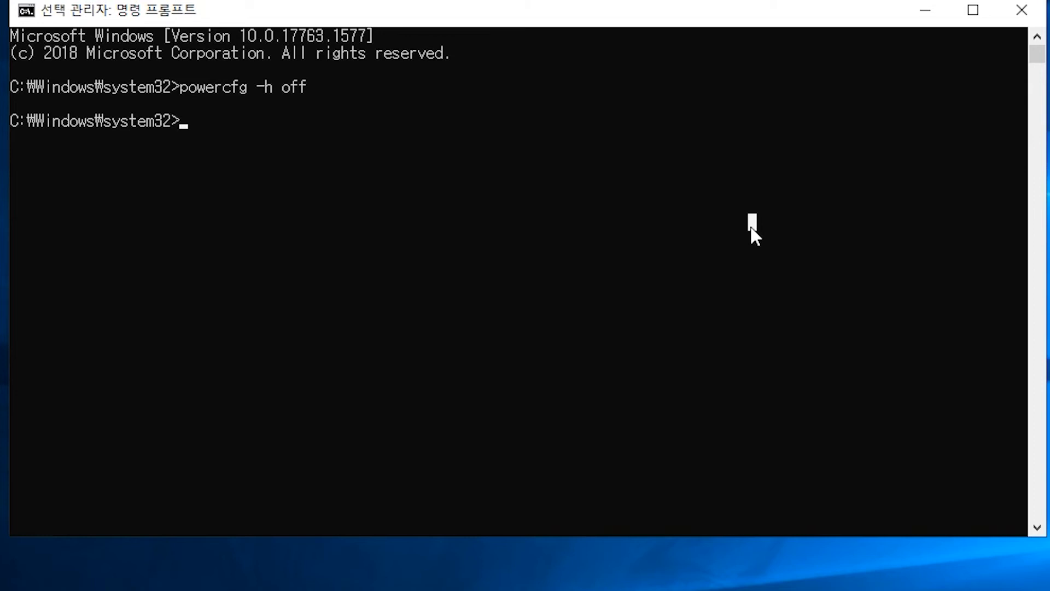
text(exit)
key(Return)
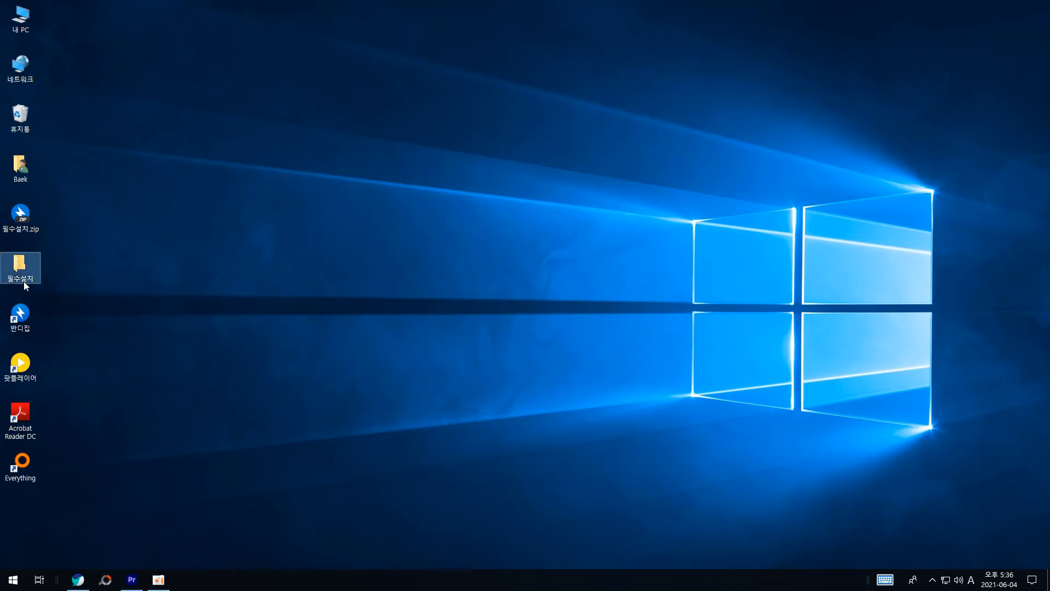
Open the 1-8 윈도우10 최적화 folder inside the desktop's 필수설치 folder
double_click(24, 281)
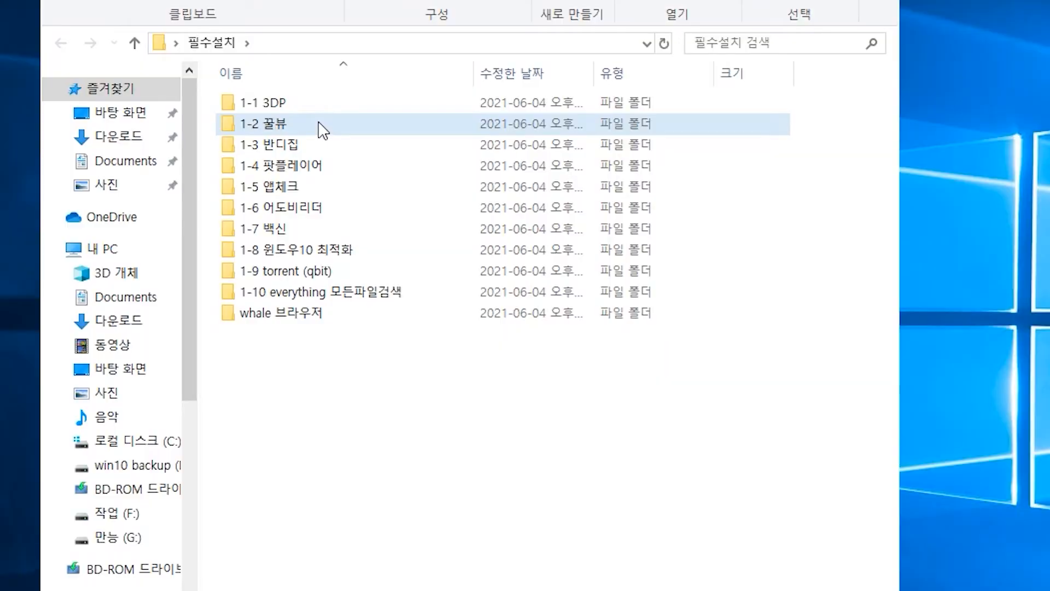
click(708, 183)
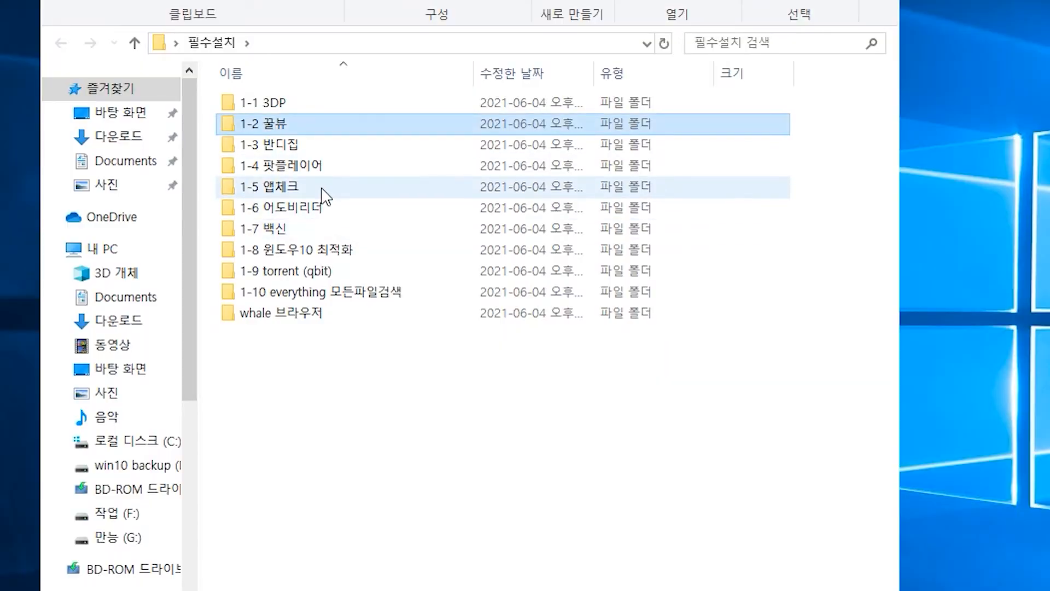
shift+click(320, 208)
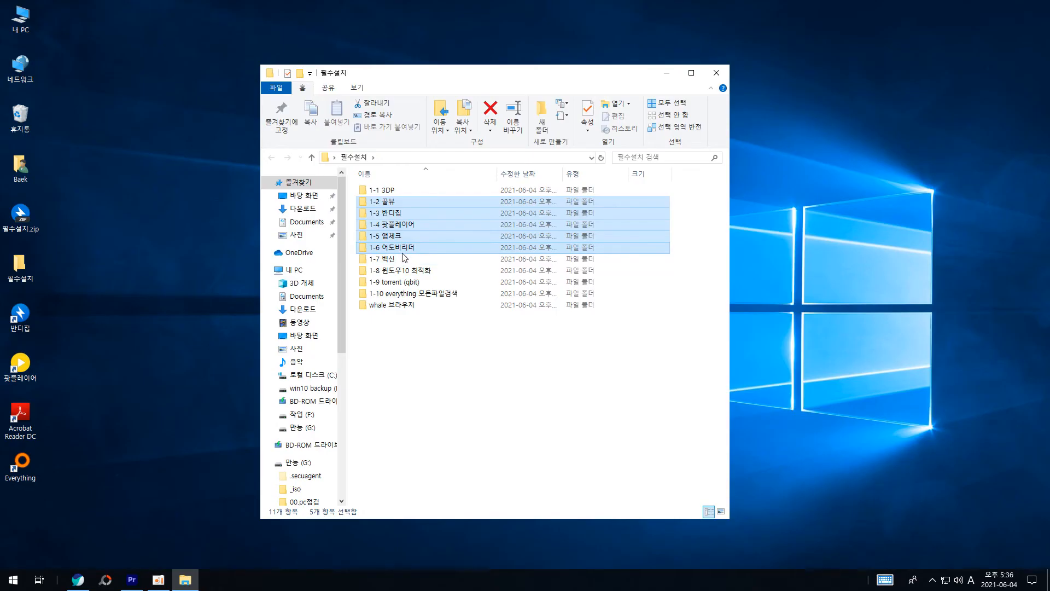
click(294, 255)
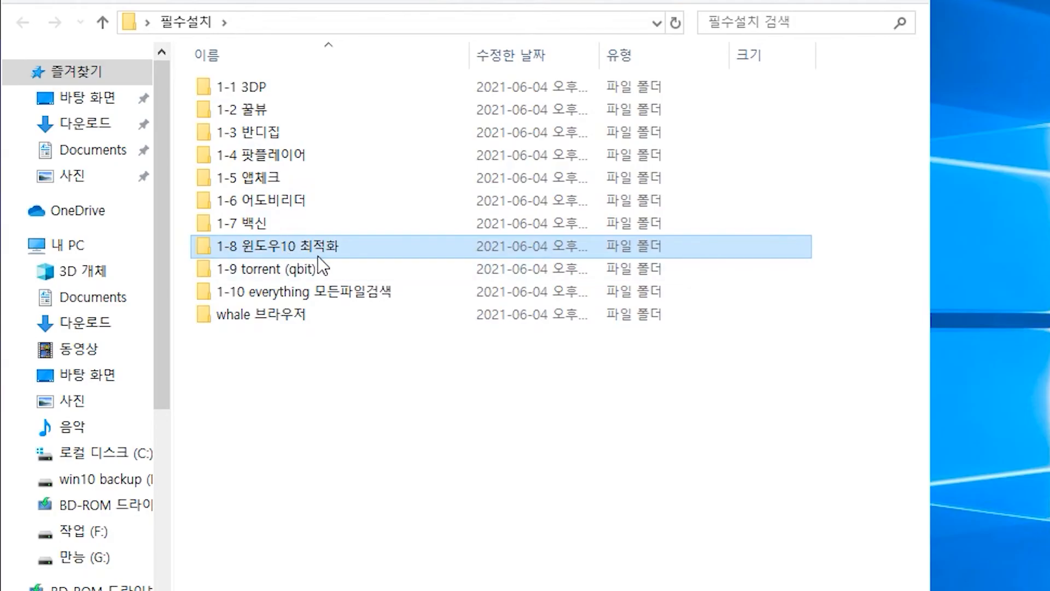
double_click(348, 250)
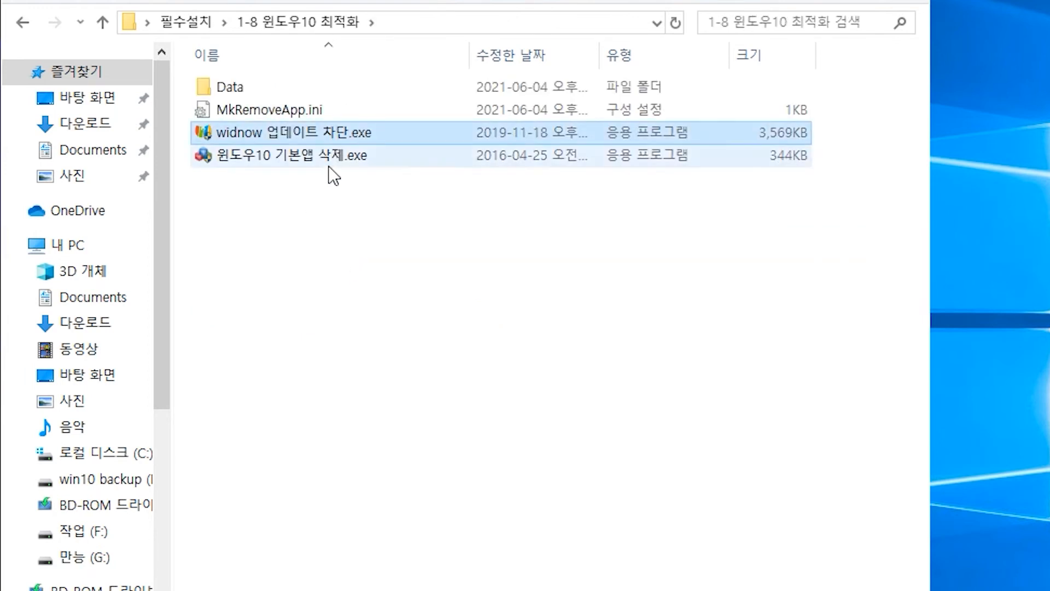
Run widnow 업데이트 차단.exe with administrator rights
click(332, 163)
right_click(358, 141)
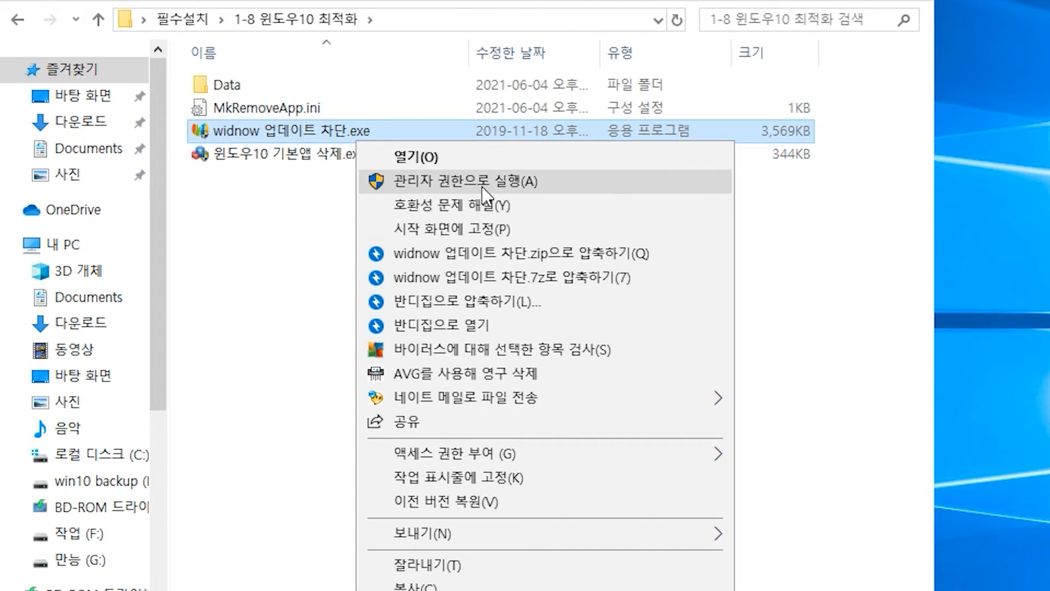
click(402, 182)
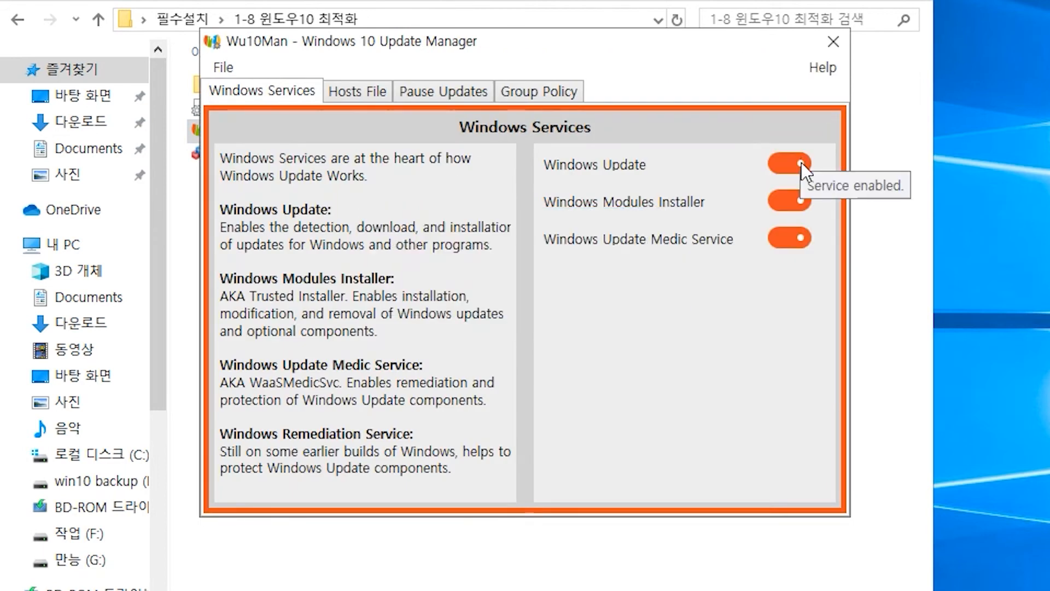
Disable the Windows Update, Windows Modules Installer and Windows Update Medic Service services, acknowledging each change
click(802, 162)
click(586, 357)
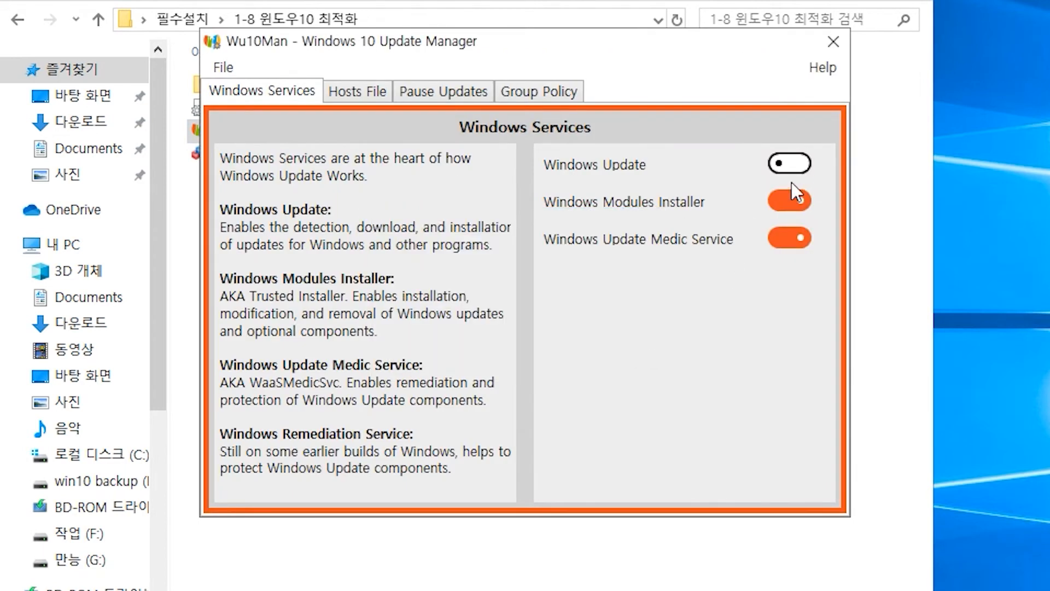
click(793, 200)
click(586, 356)
click(799, 238)
click(598, 357)
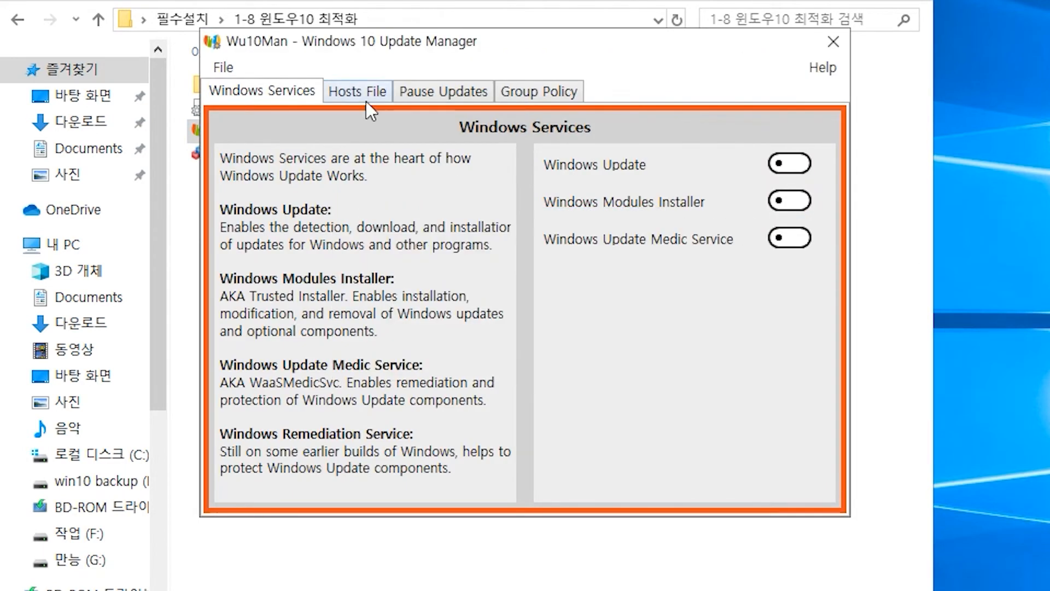
Block all the Windows Update domains in the Windows hosts file settings
click(366, 99)
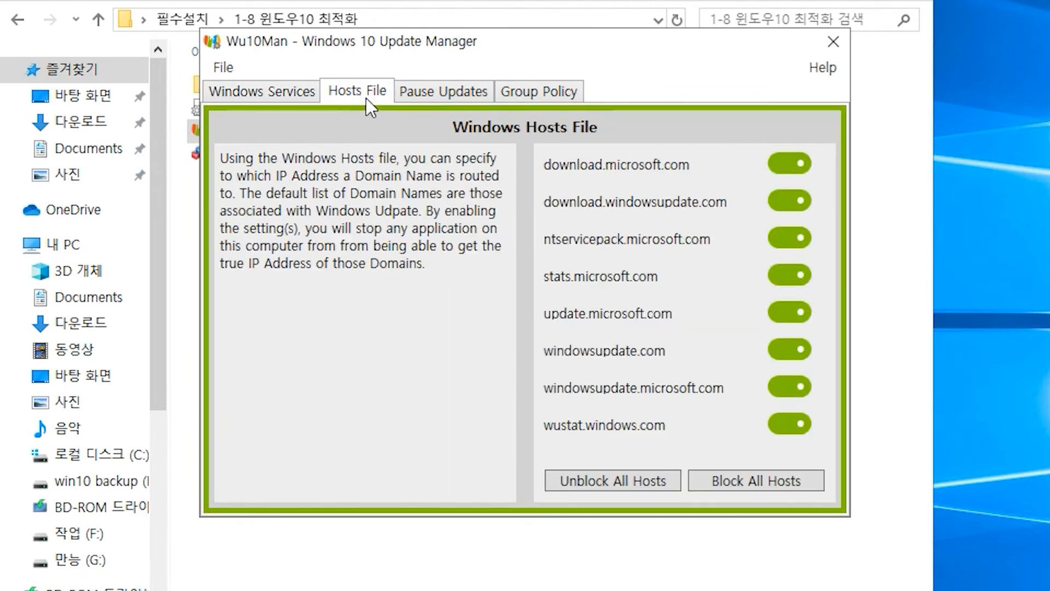
click(780, 483)
click(596, 354)
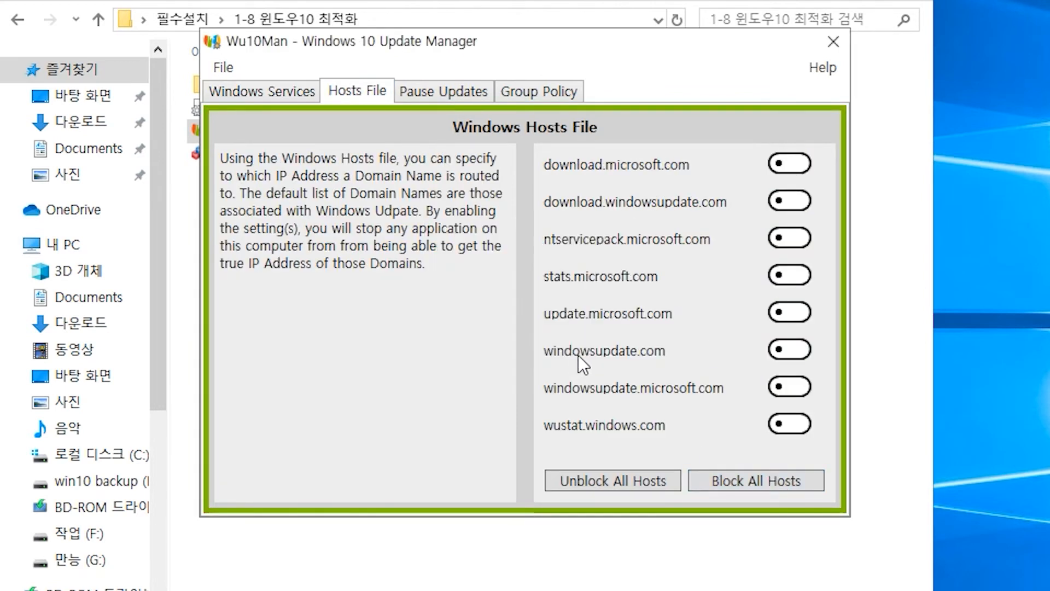
Set the Windows Update group policy to Disable Automatic Updates, apply the policy and close the update manager
click(458, 97)
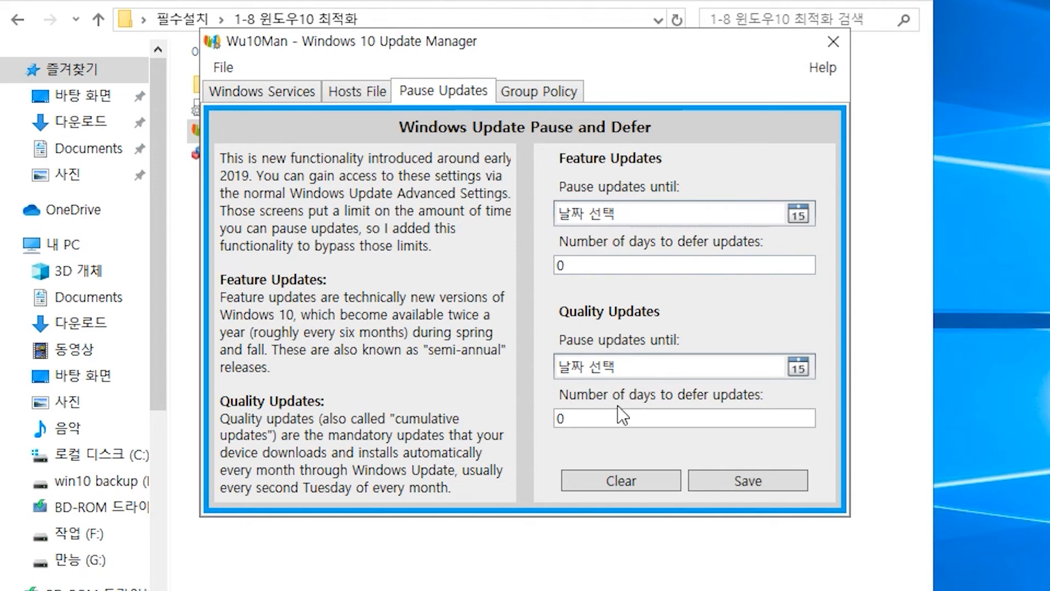
click(566, 89)
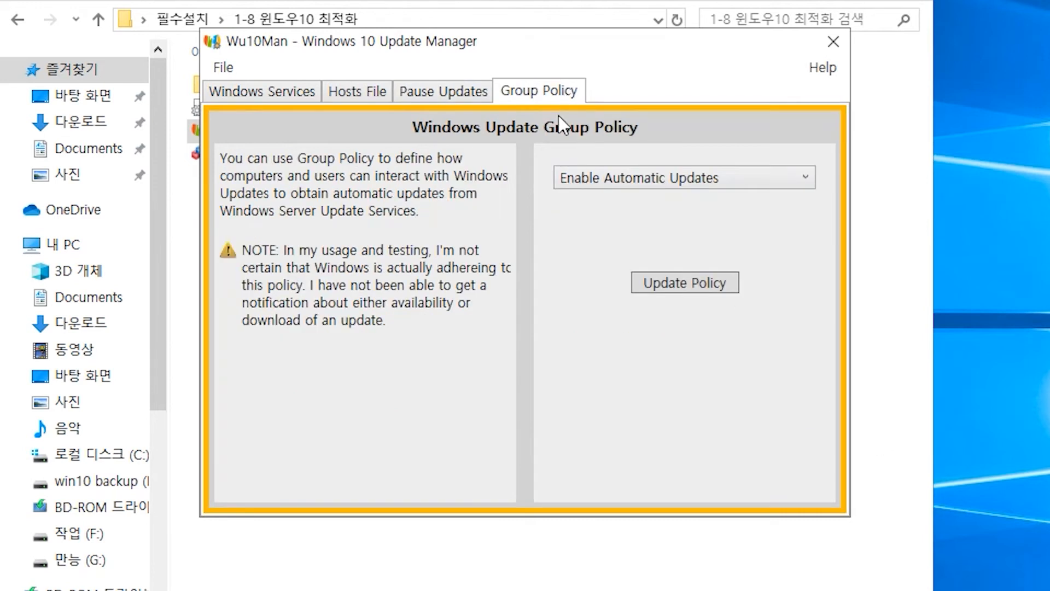
click(713, 183)
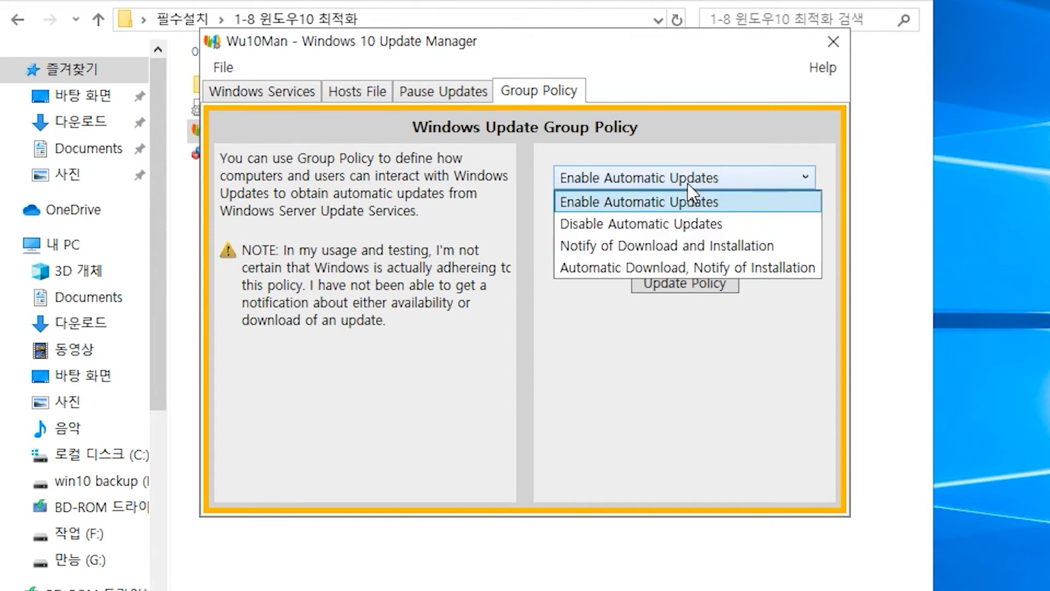
click(662, 225)
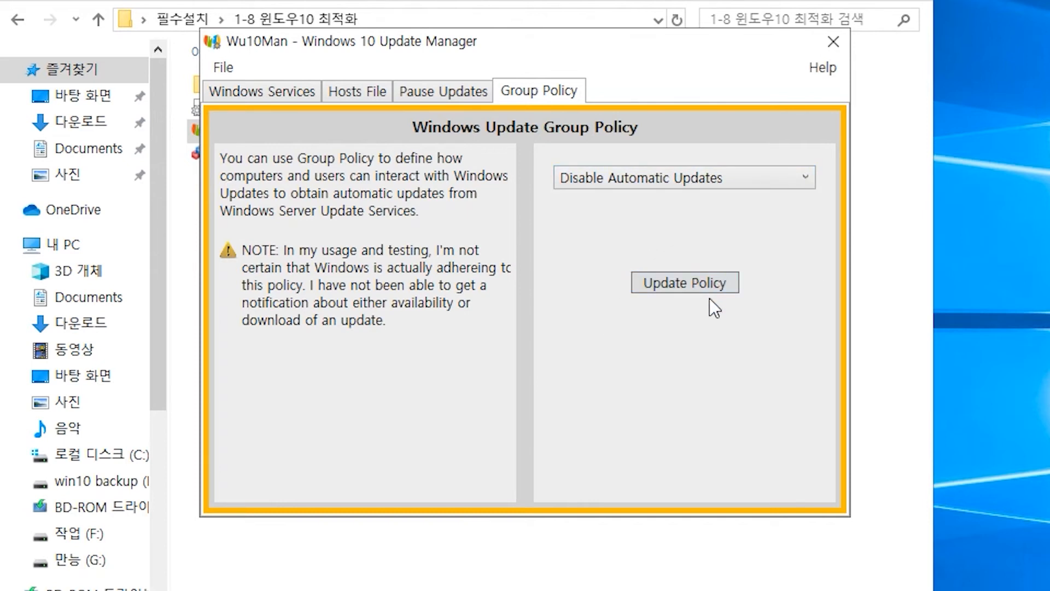
click(727, 283)
click(618, 356)
click(833, 41)
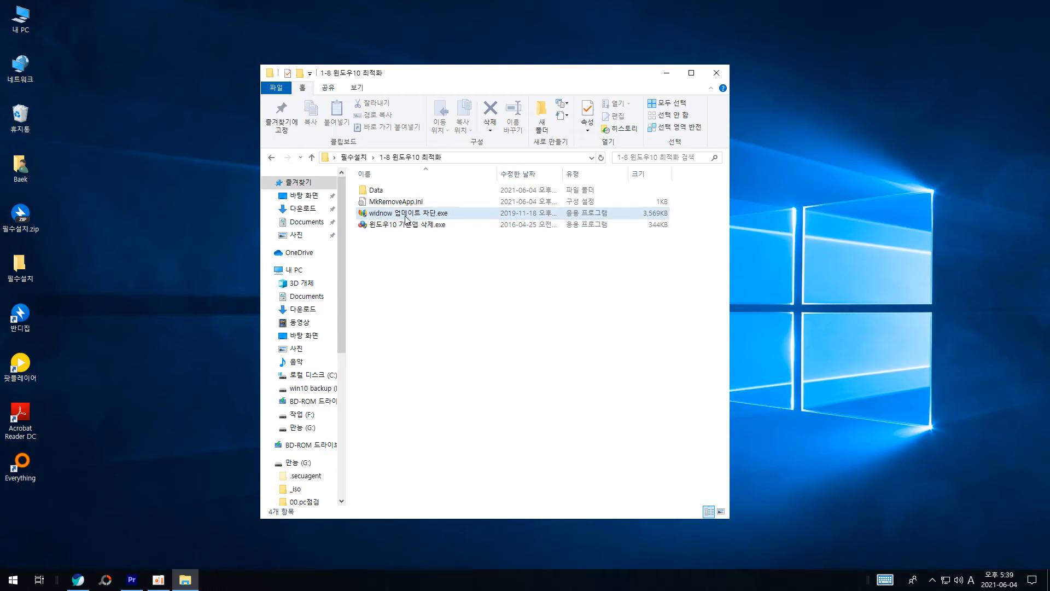
Run 윈도우10 기본앱 삭제.exe with administrator rights
click(296, 189)
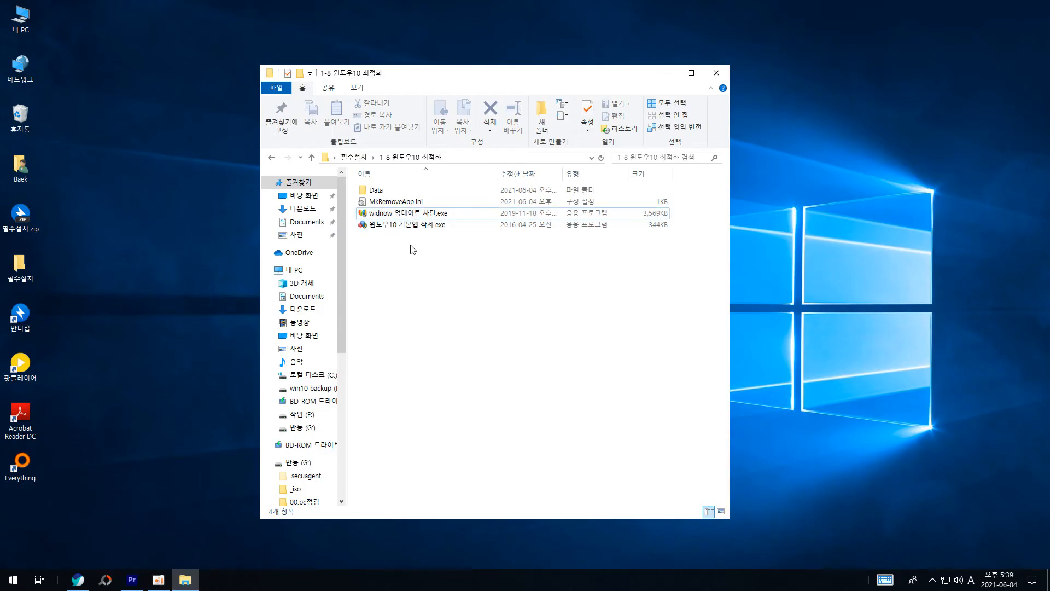
click(417, 225)
right_click(395, 227)
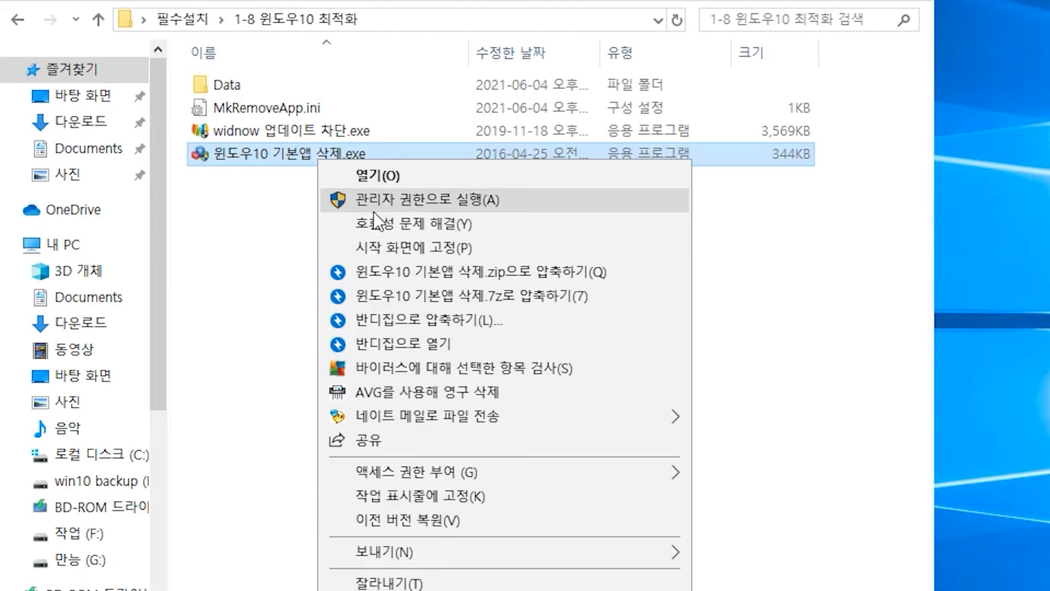
click(447, 250)
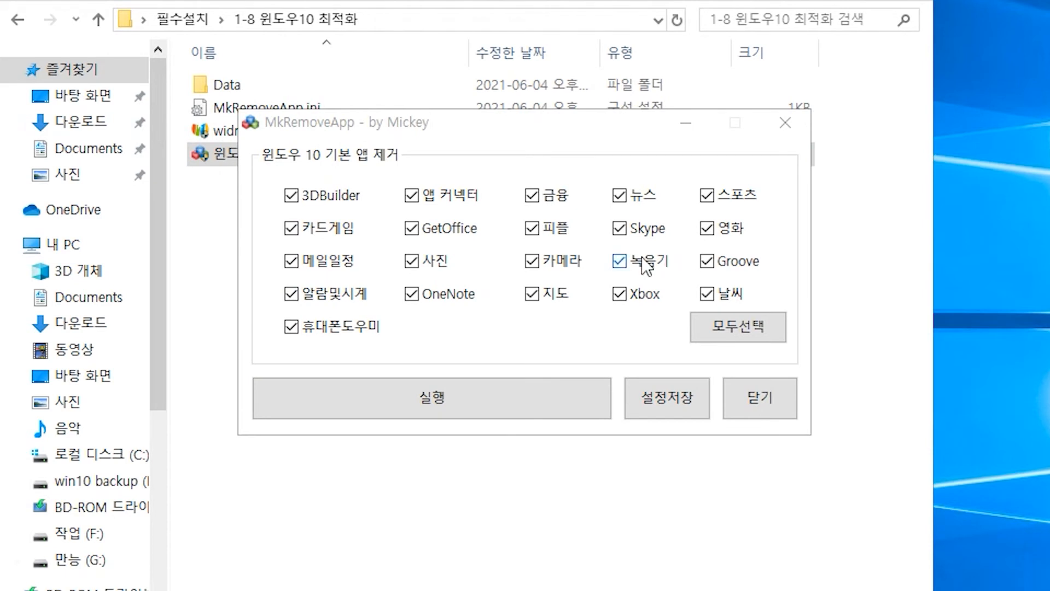
Select all the Windows 10 default apps for removal, save the settings and close MkRemoveApp
click(740, 329)
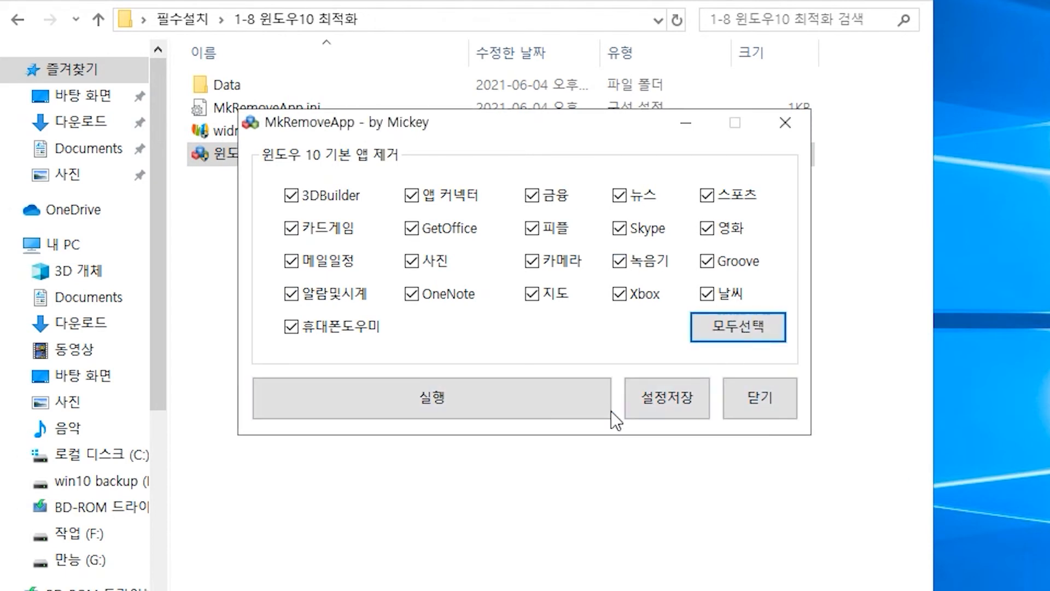
click(662, 402)
click(615, 361)
click(757, 392)
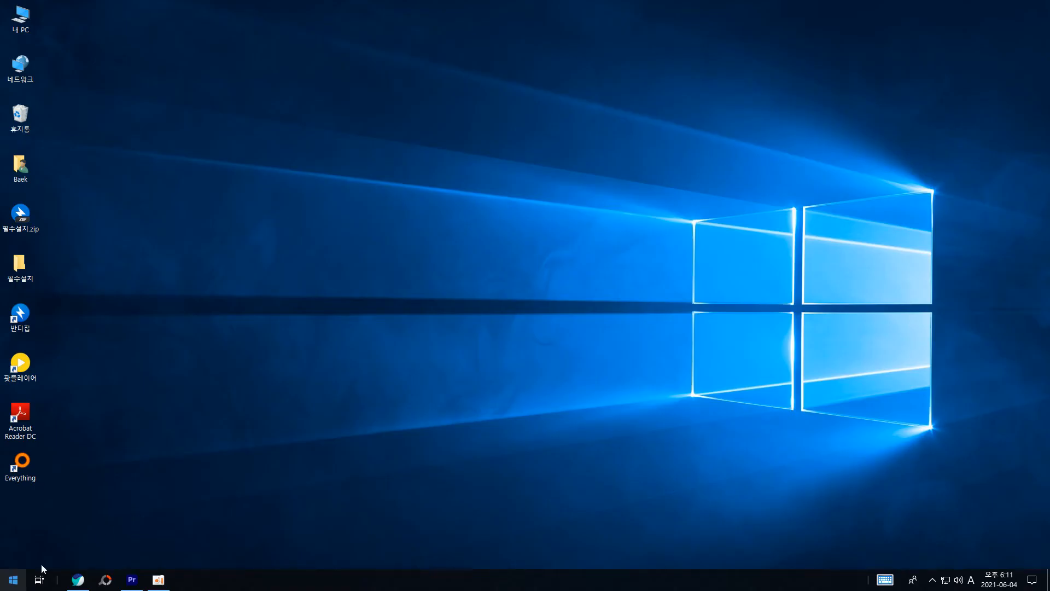
Find the 기본 앱 settings with a search for "기본", make Internet Explorer the default web browser and close the settings
click(13, 579)
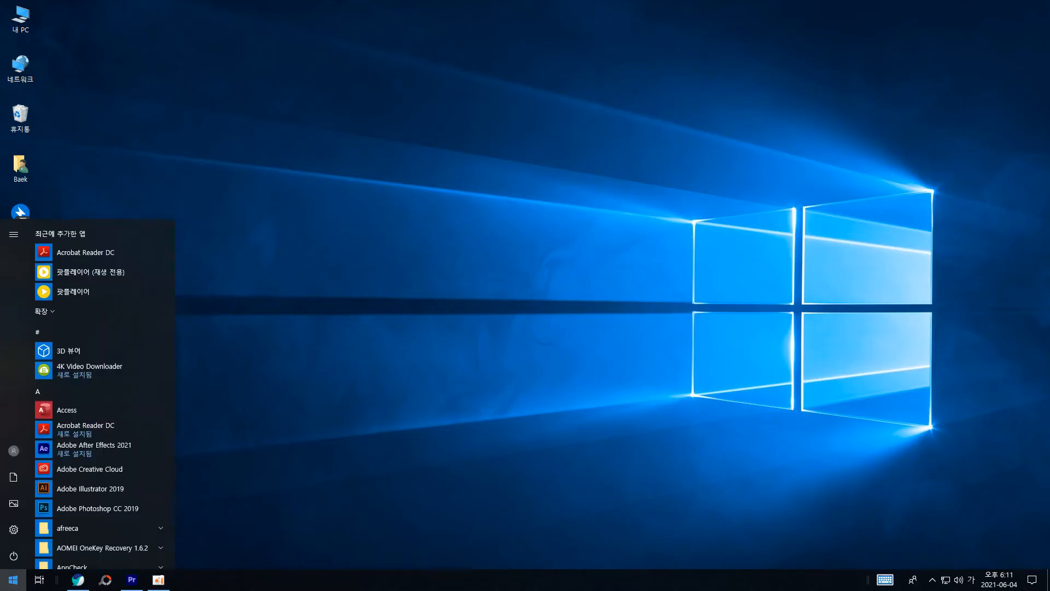
text(기본)
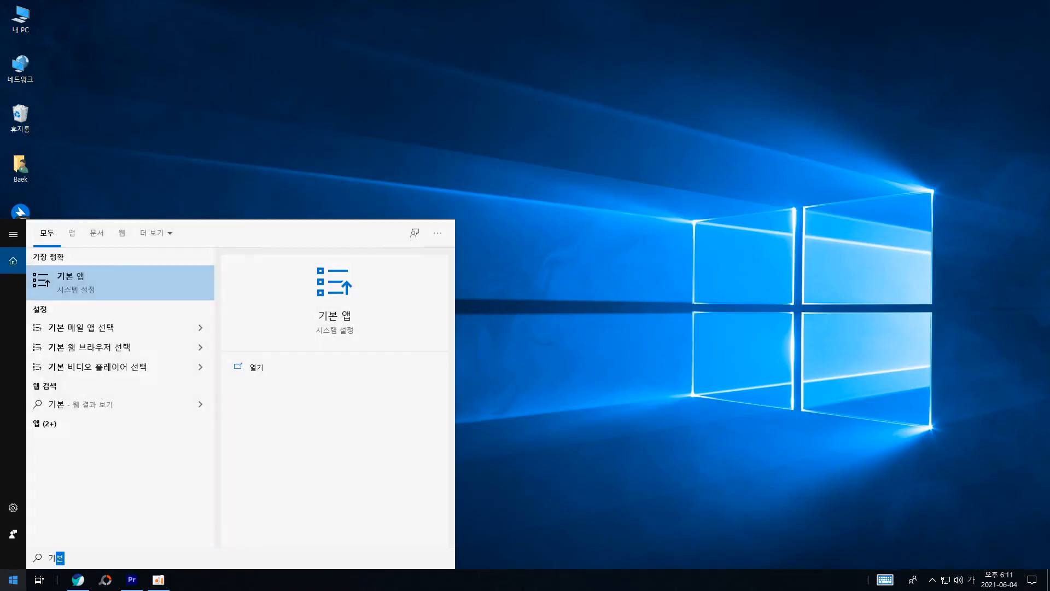
key(Return)
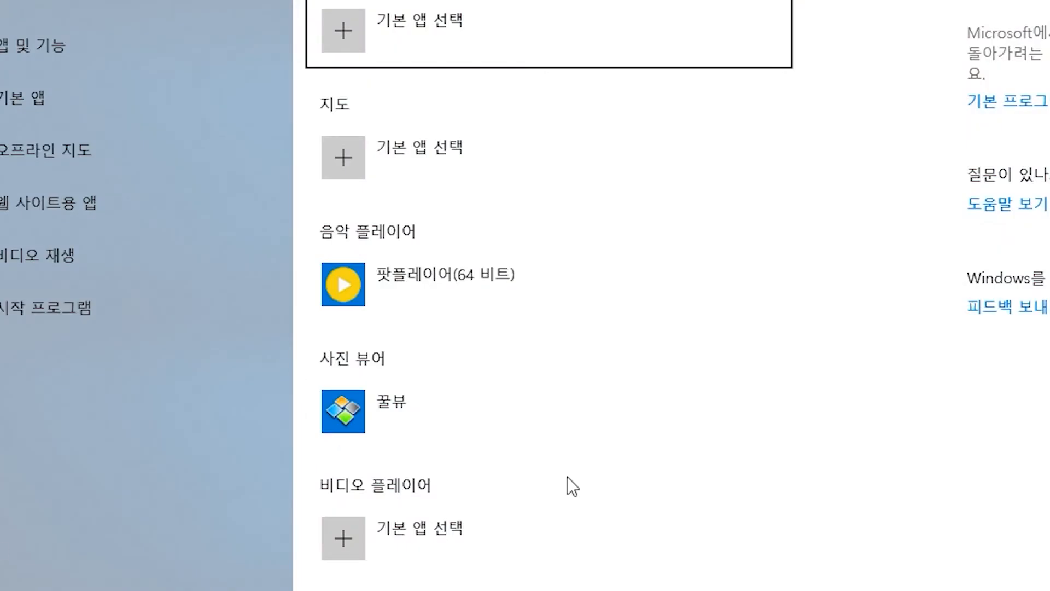
click(421, 539)
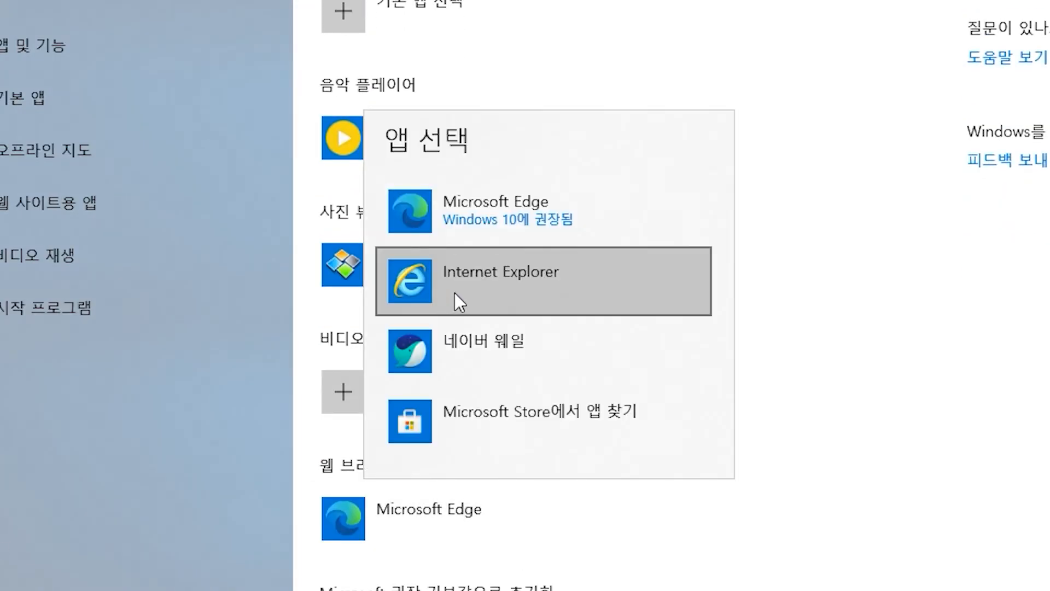
click(464, 293)
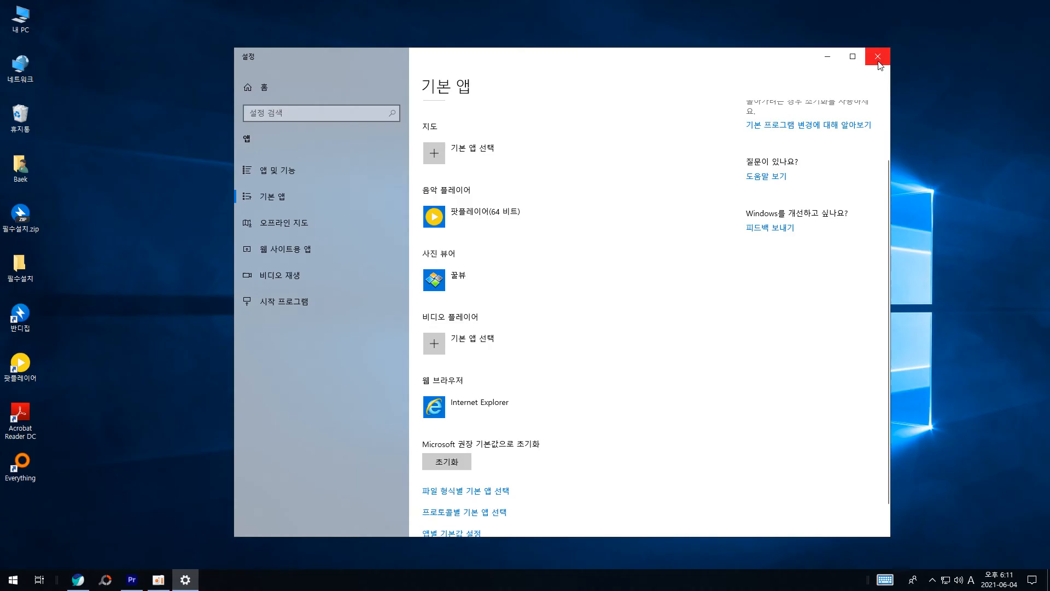
click(878, 55)
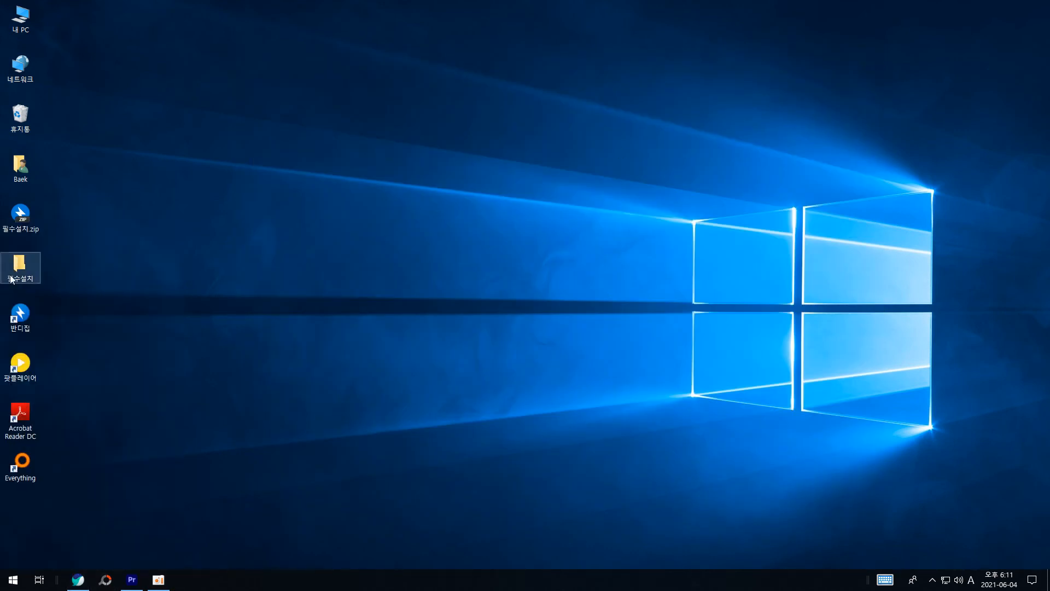
Search Windows for "inter" and open the file location of Internet Explorer
key(super)
text(int)
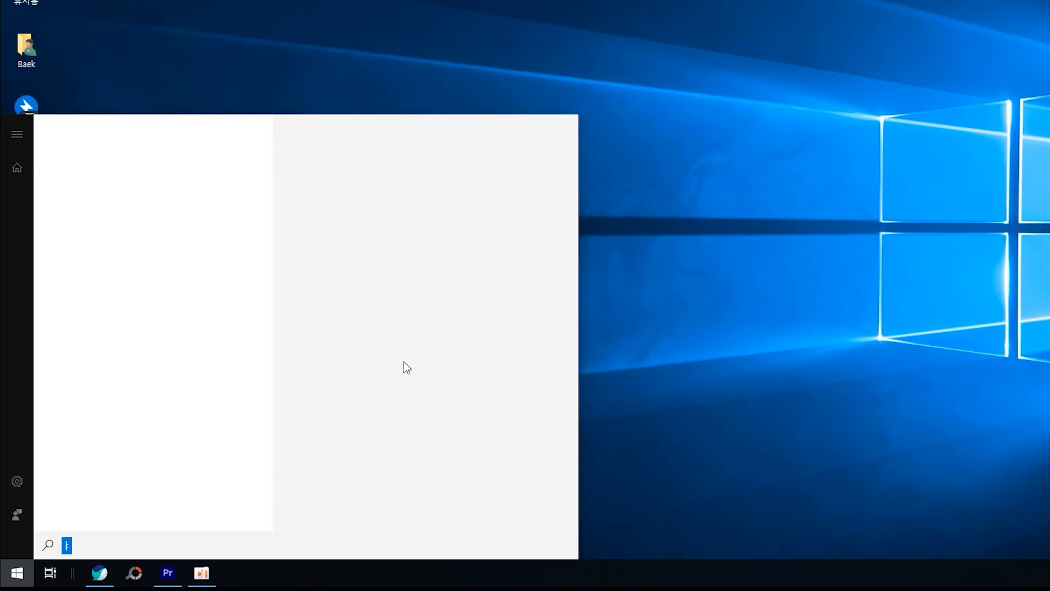
text(er)
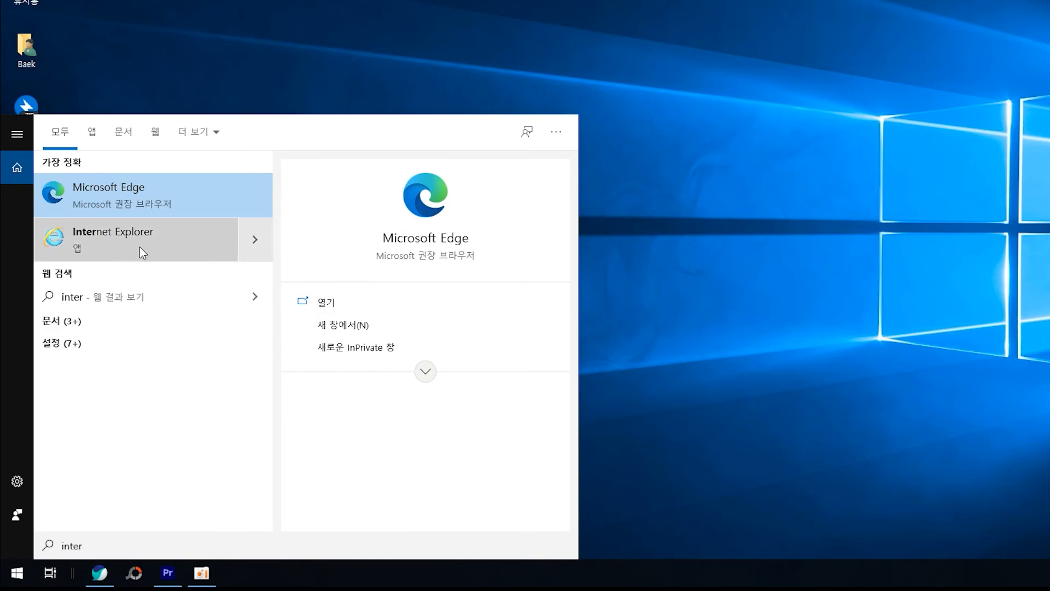
right_click(163, 242)
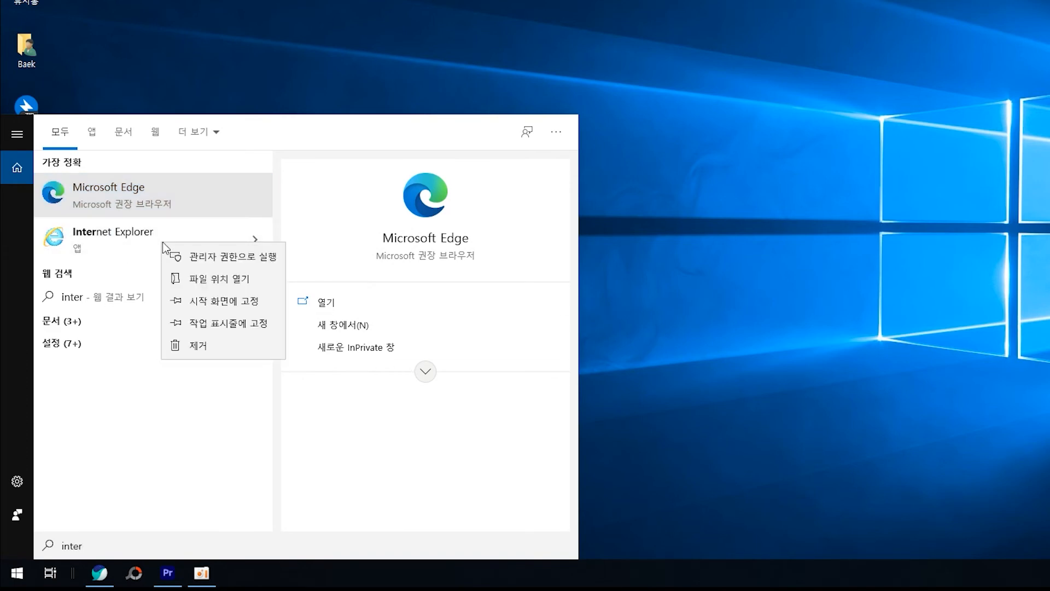
click(204, 279)
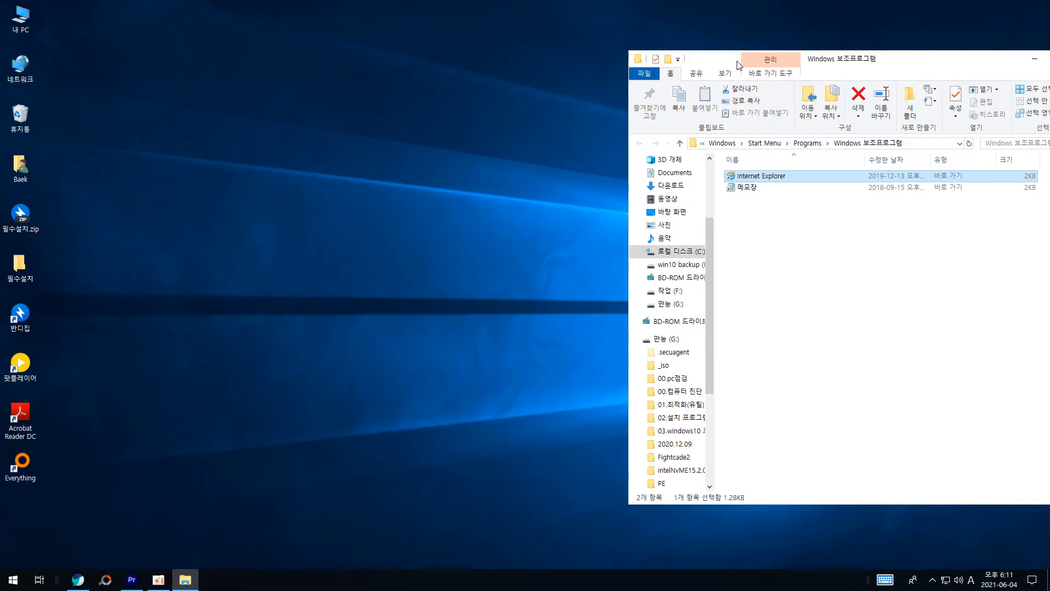
Send an Internet Explorer shortcut to the desktop, close the folder and pin the shortcut to the taskbar
drag(940, 48, 629, 95)
right_click(452, 215)
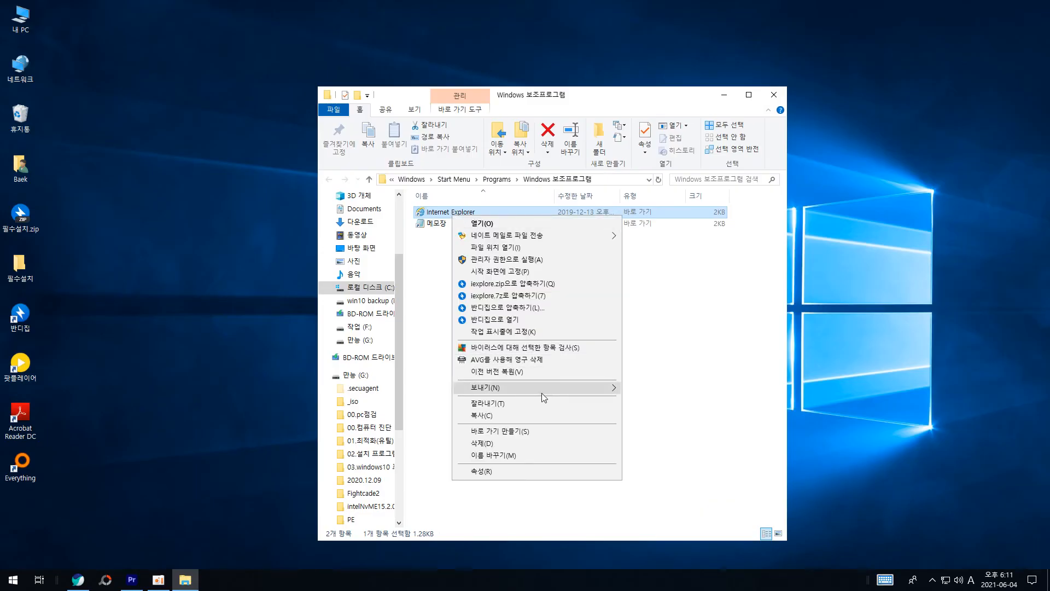
mouse_move(541, 387)
click(699, 424)
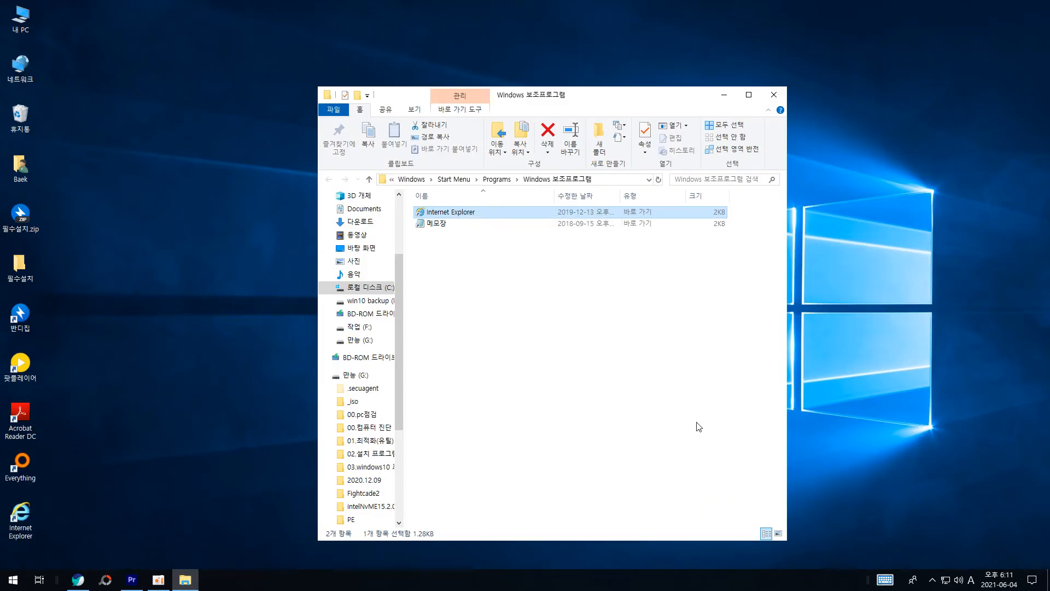
click(783, 93)
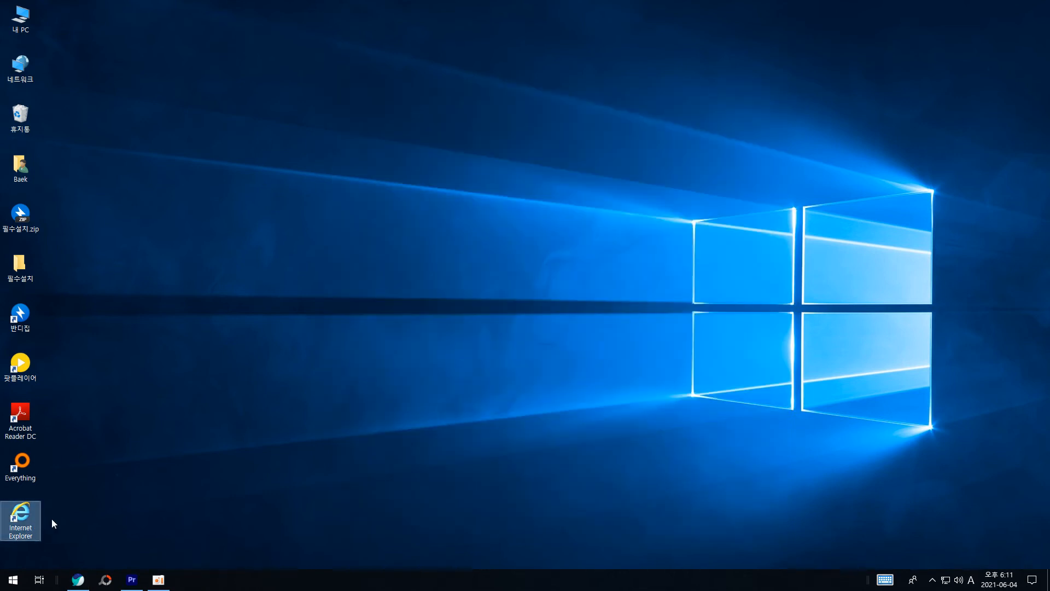
drag(24, 514, 75, 581)
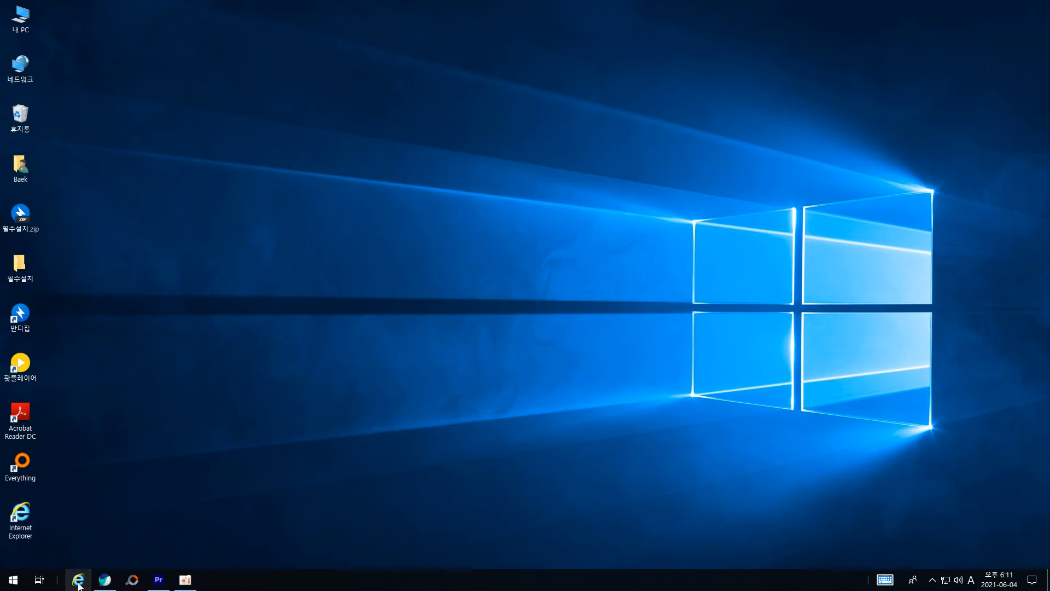
Launch Internet Explorer and show its menu bar, favourites bar, command bar and status bar
double_click(27, 518)
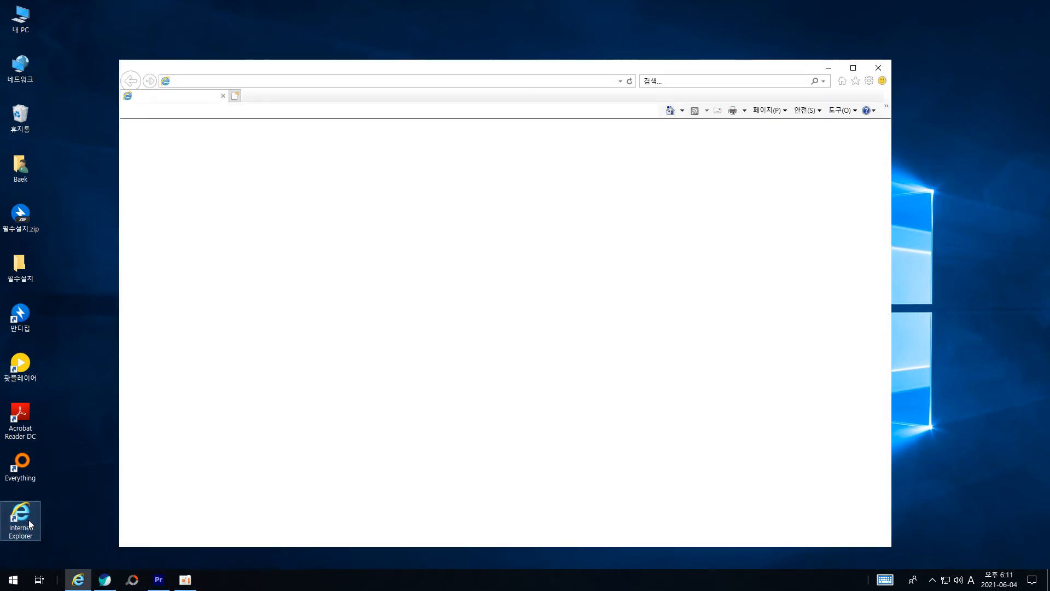
right_click(345, 102)
click(362, 104)
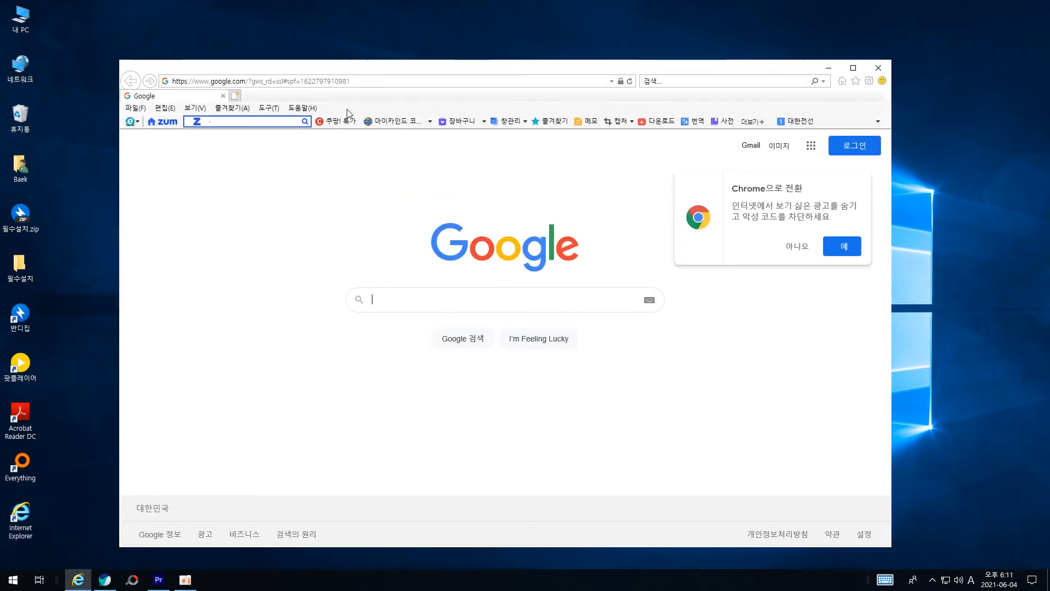
right_click(334, 98)
click(352, 115)
right_click(353, 98)
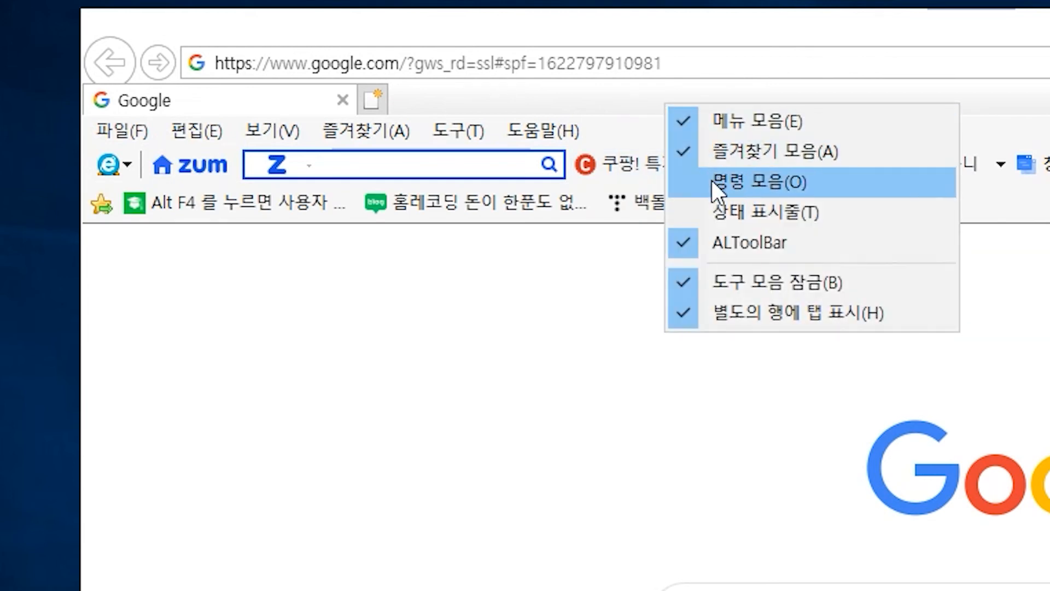
click(713, 183)
right_click(686, 107)
click(727, 212)
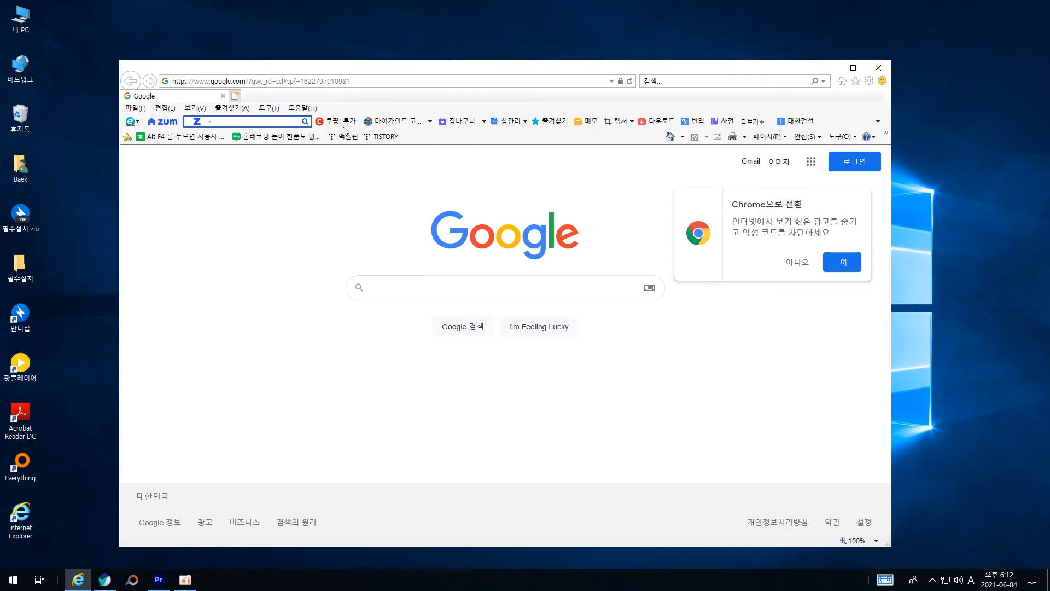
click(457, 134)
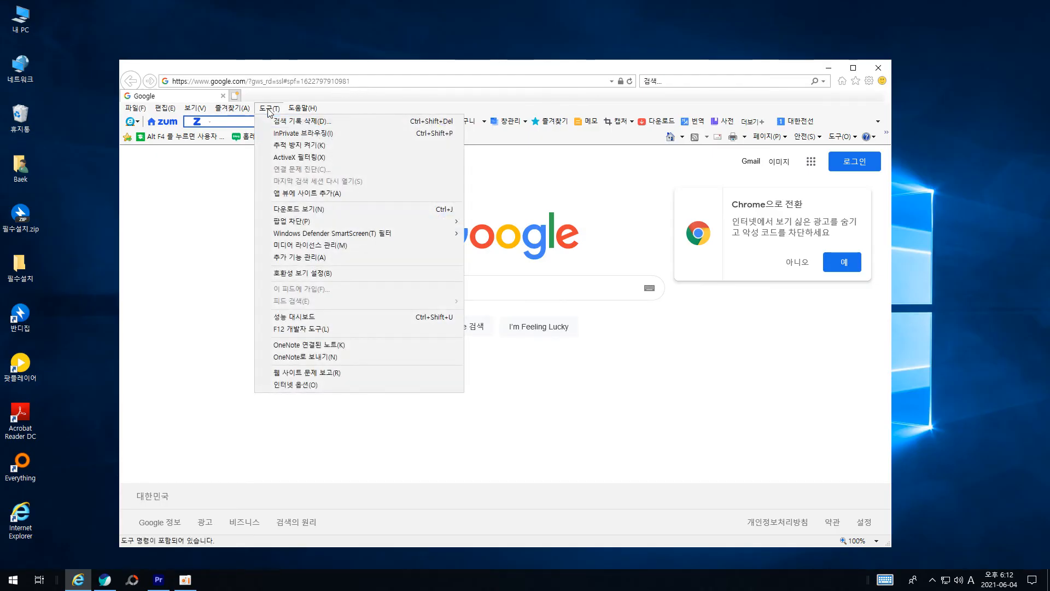
click(298, 385)
text(www.naver.com)
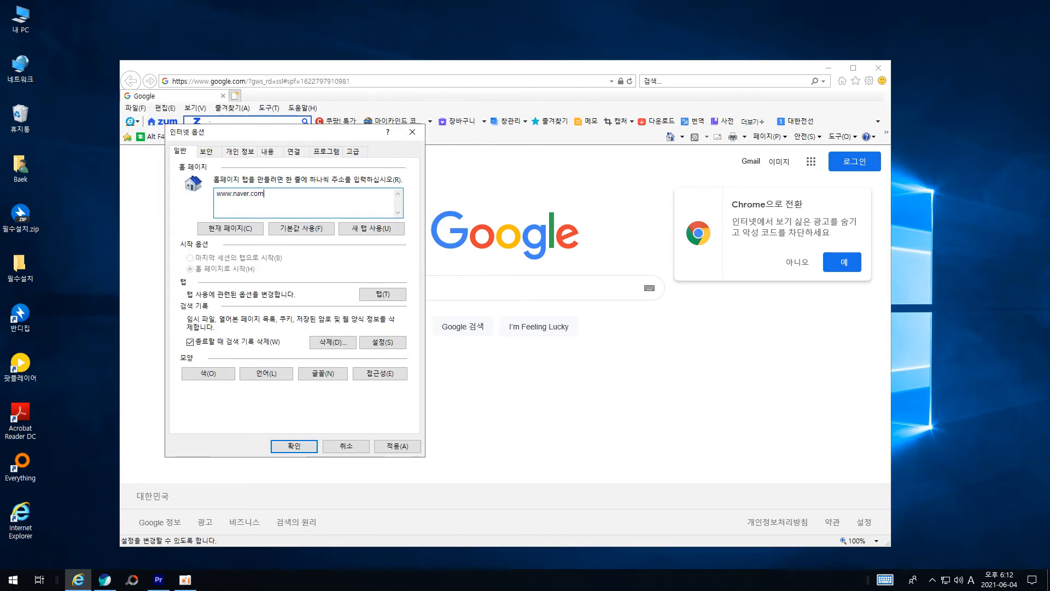
key(ctrl+a)
key(BackSpace)
text(www.goo)
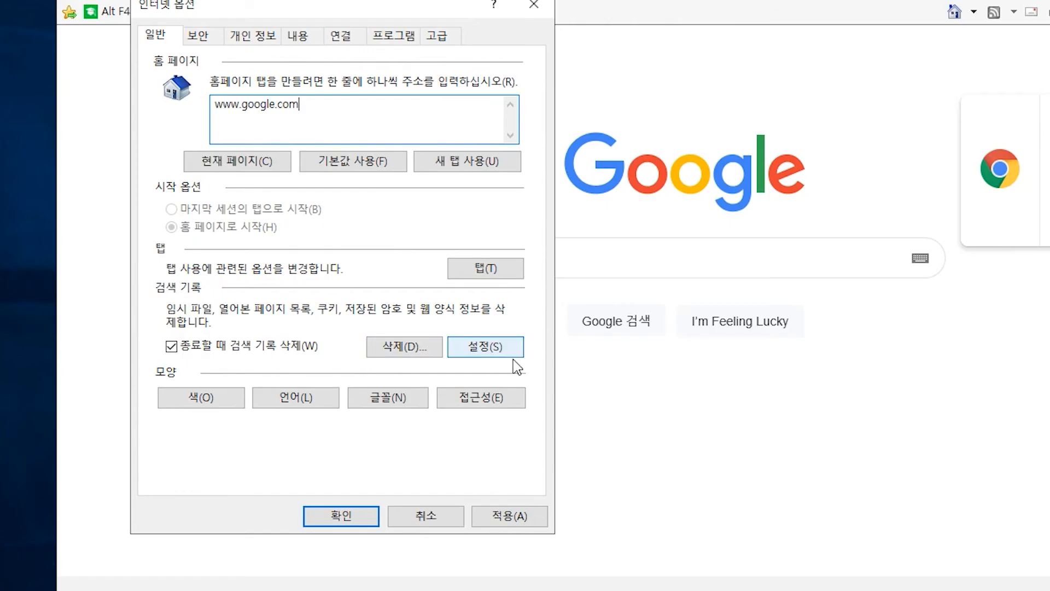
Review the page-version check and disk space in the browsing history's website data settings and accept them
click(382, 342)
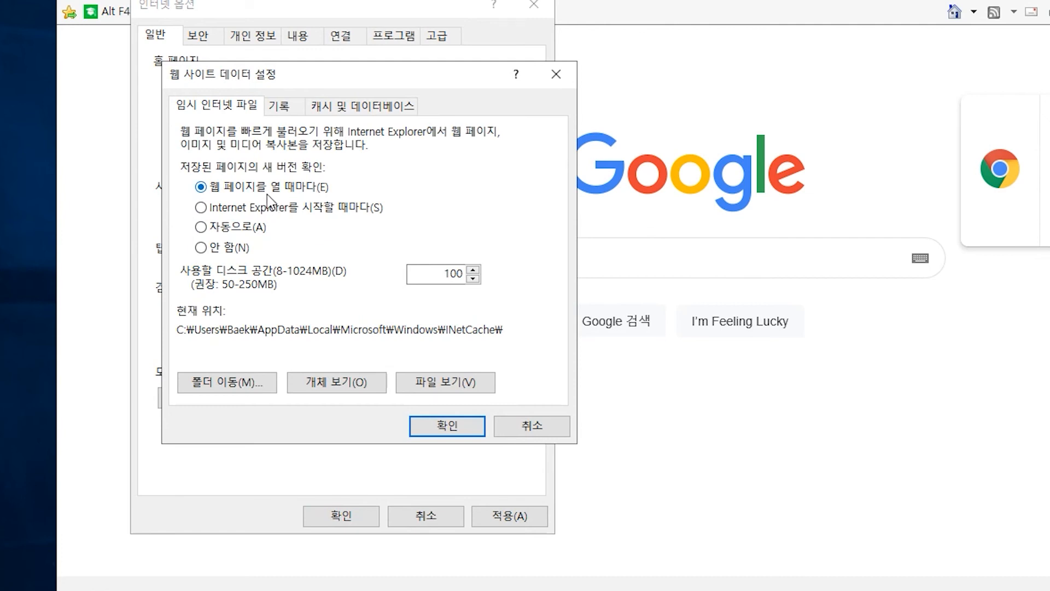
double_click(437, 276)
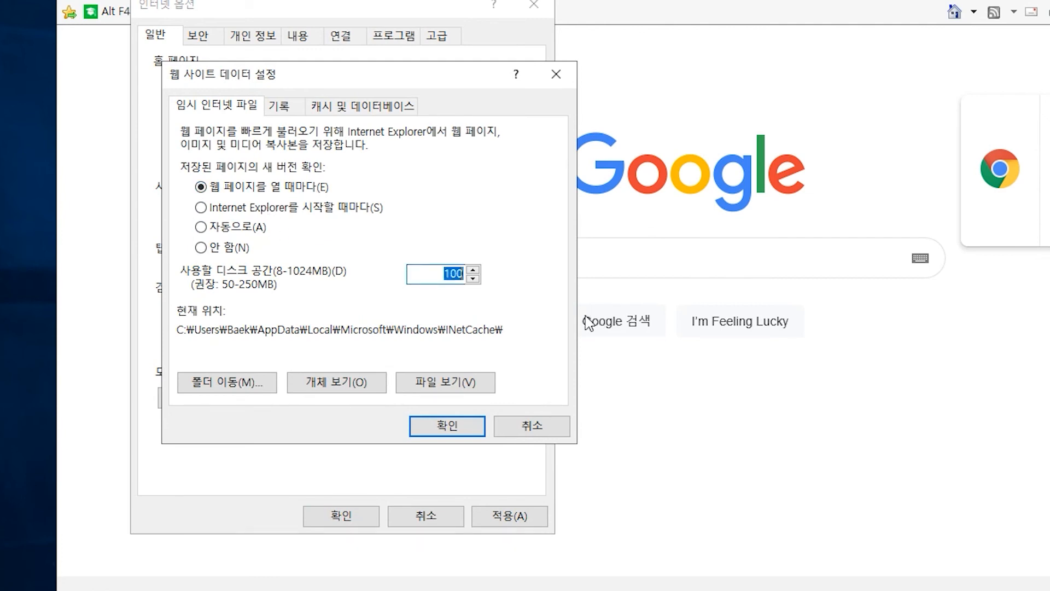
click(295, 115)
click(453, 425)
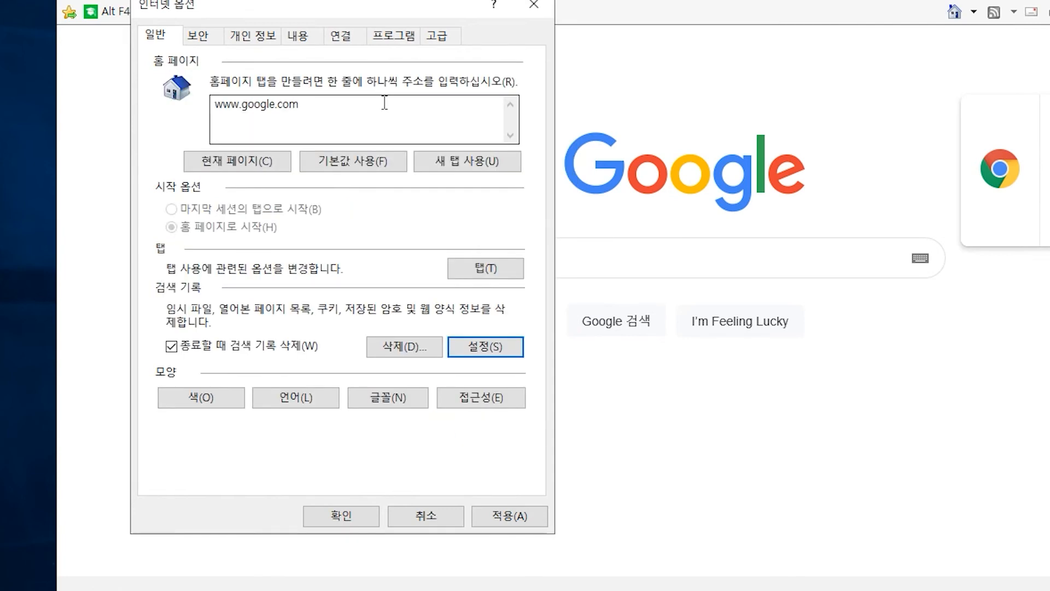
Review the automatic configuration and proxy server options in the LAN settings and accept them
click(341, 36)
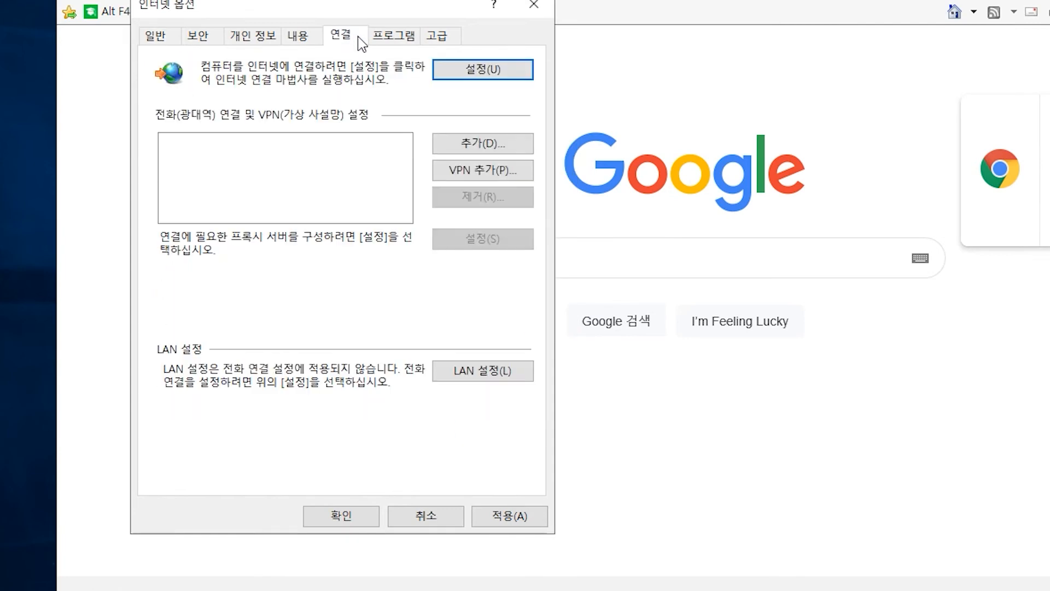
click(504, 375)
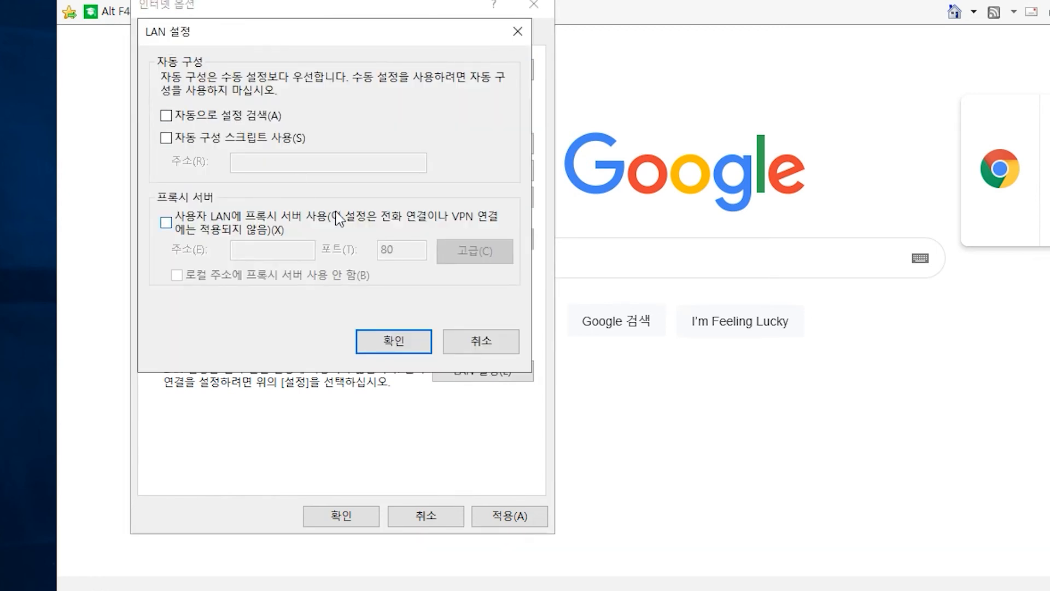
click(394, 342)
In the advanced internet options, turn off 타사의 브라우저 확장 기능 사용 and allow active content to run in files on 내 컴퓨터
click(459, 72)
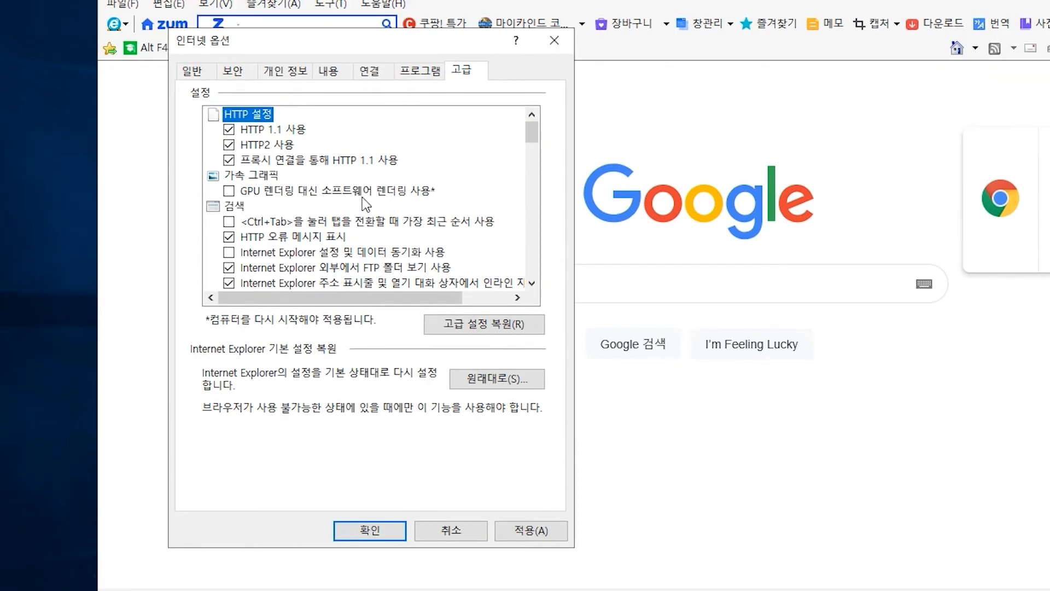
scroll(379, 195, down, 5)
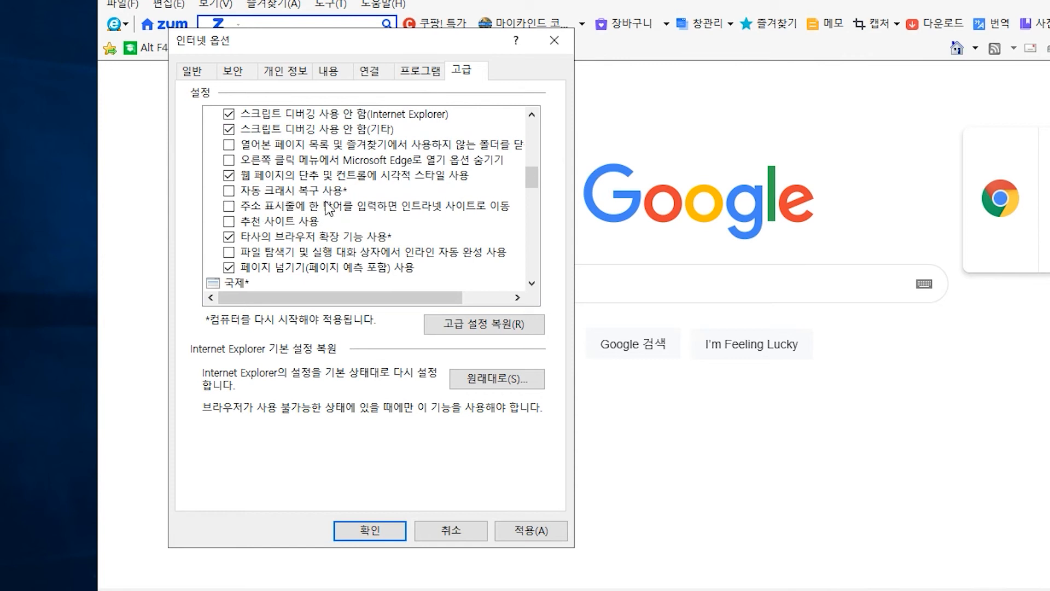
click(358, 240)
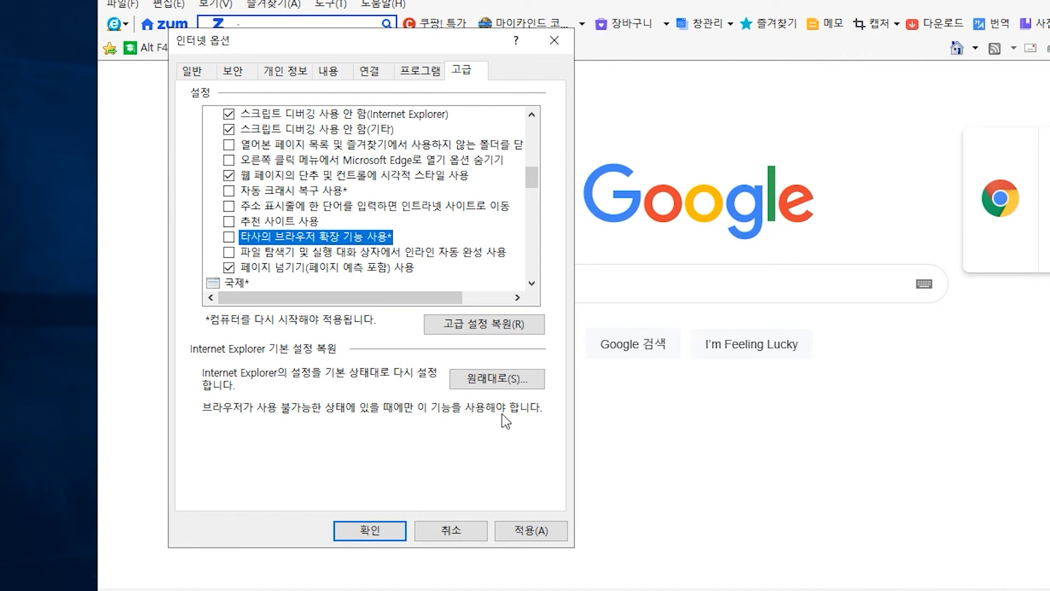
scroll(337, 227, down, 2)
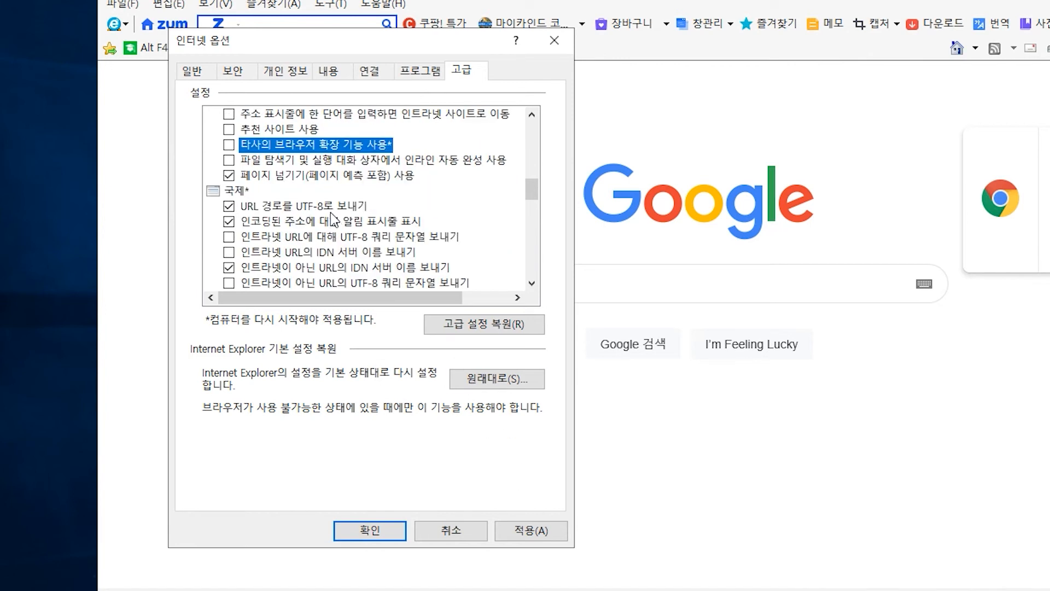
scroll(307, 233, down, 4)
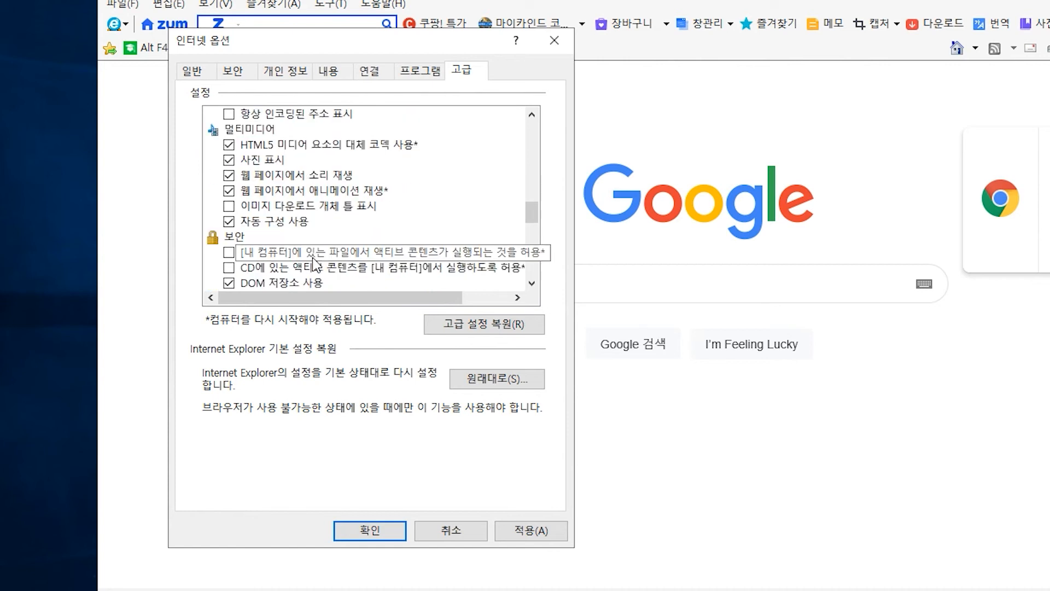
click(312, 257)
Turn off allowing software with invalid signatures and 통합된 Windows 인증 사용 in the security options, and apply the internet options
scroll(323, 271, down, 5)
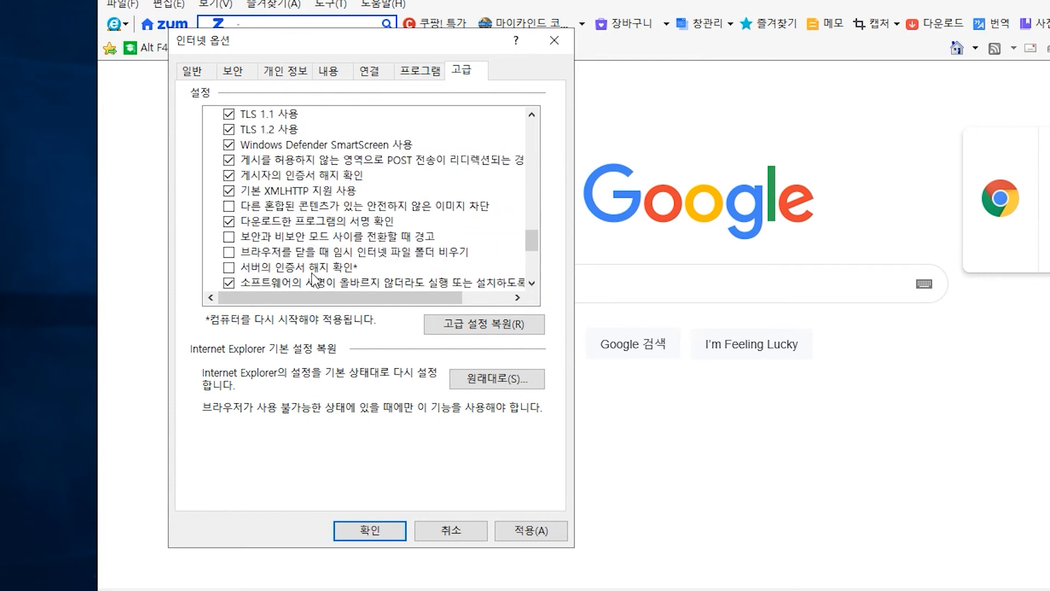
click(312, 272)
scroll(311, 262, down, 1)
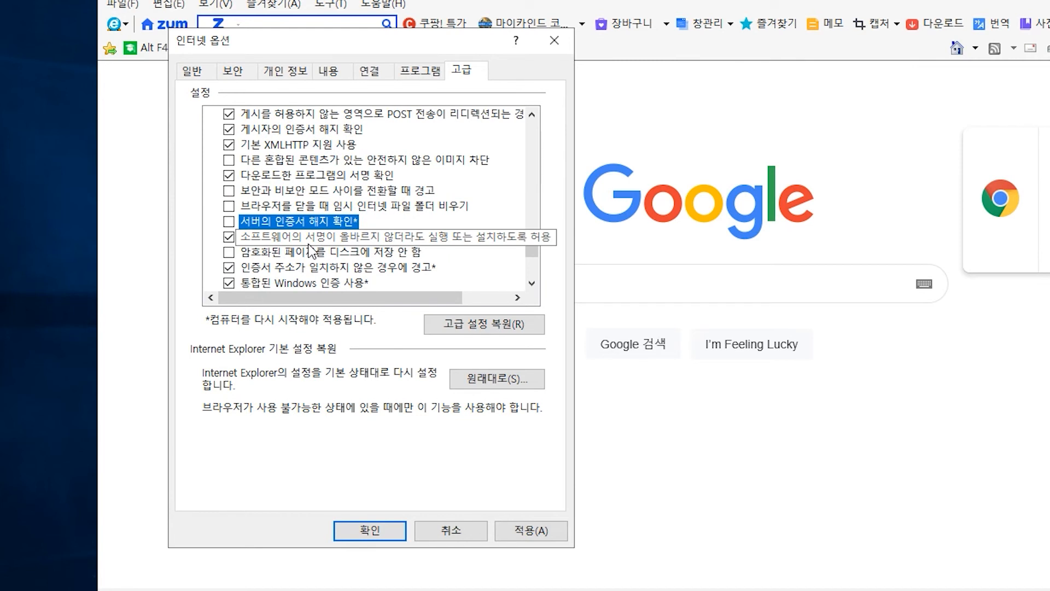
click(310, 244)
scroll(311, 247, down, 1)
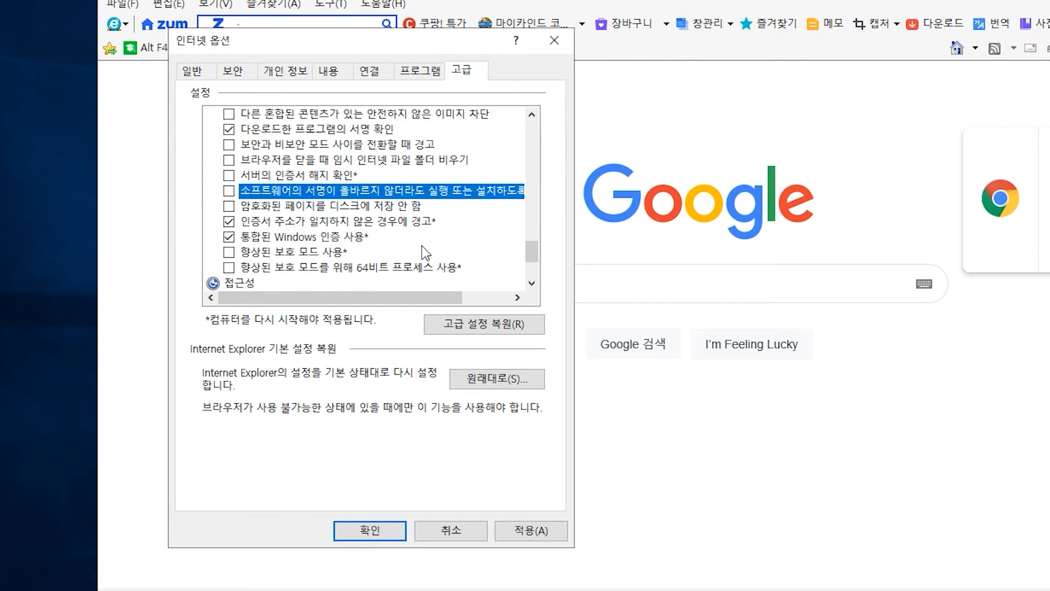
click(313, 238)
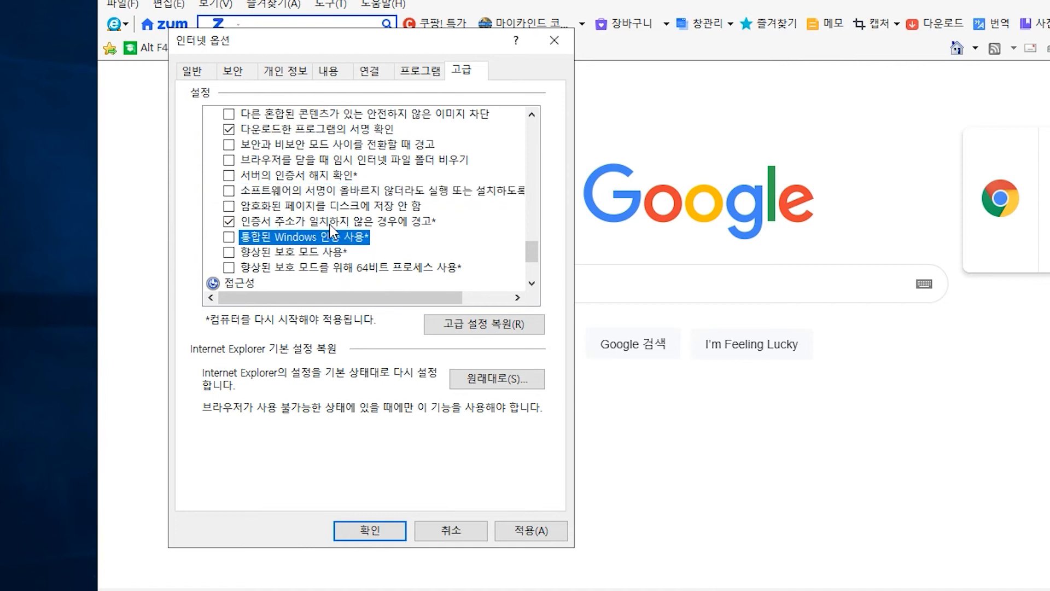
scroll(363, 244, up, 3)
scroll(453, 239, up, 5)
click(529, 530)
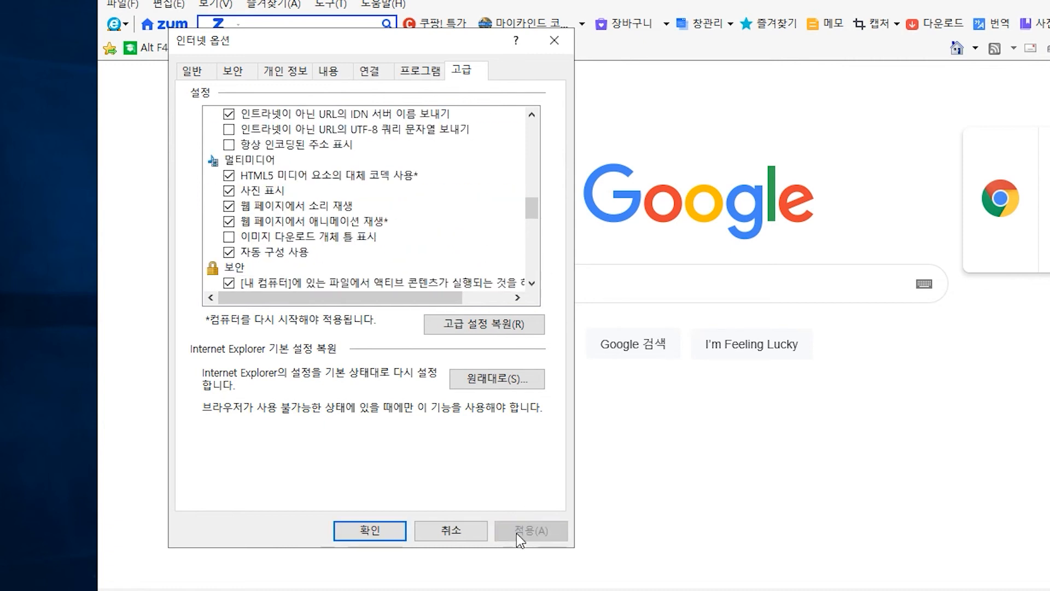
click(372, 530)
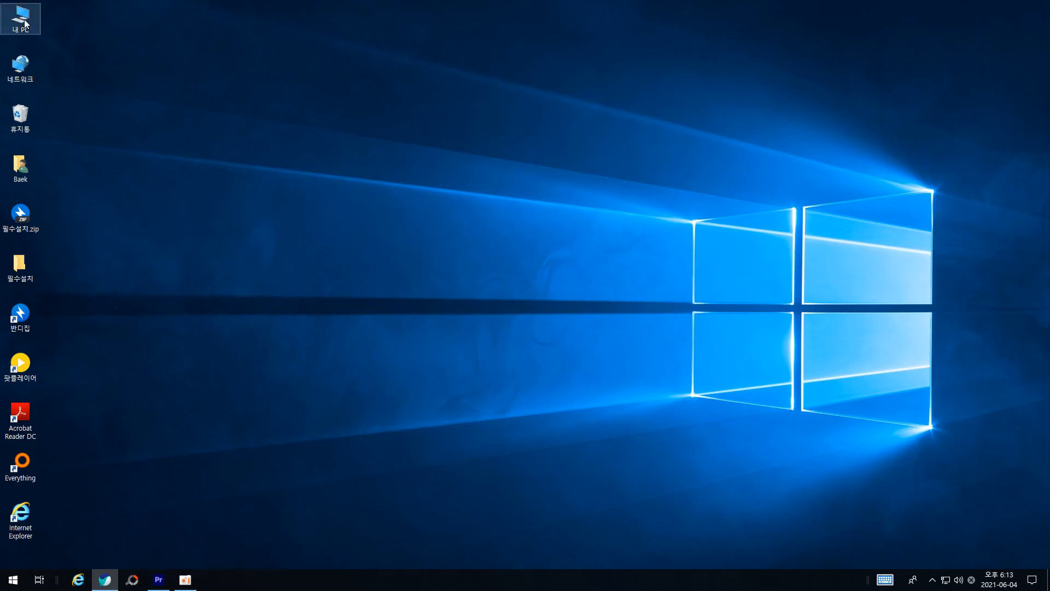
Open 장치 관리자 through the properties of 내 PC and expand the 네트워크 어댑터 category
right_click(25, 23)
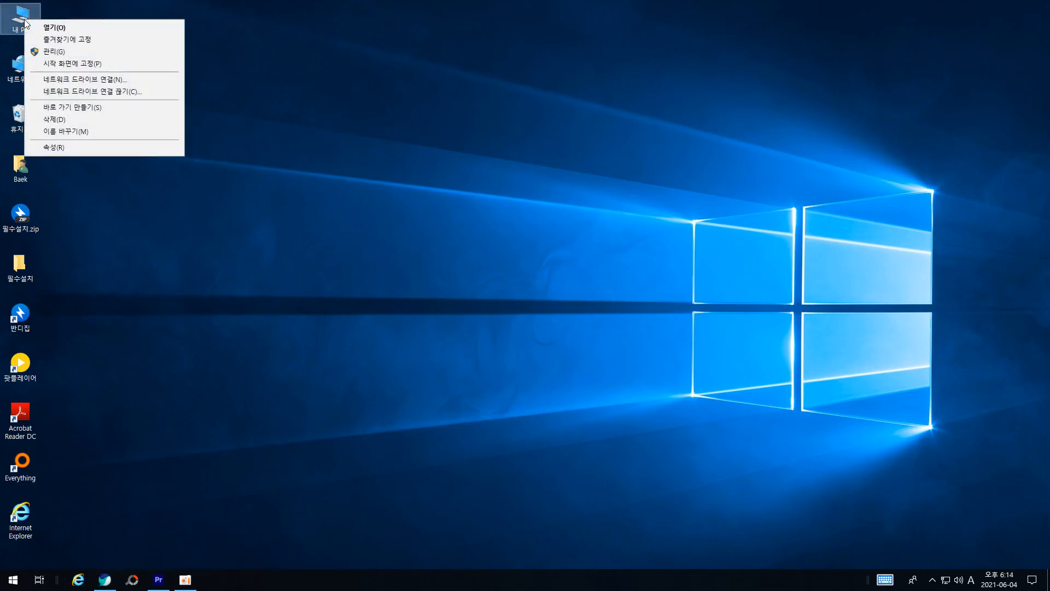
click(75, 146)
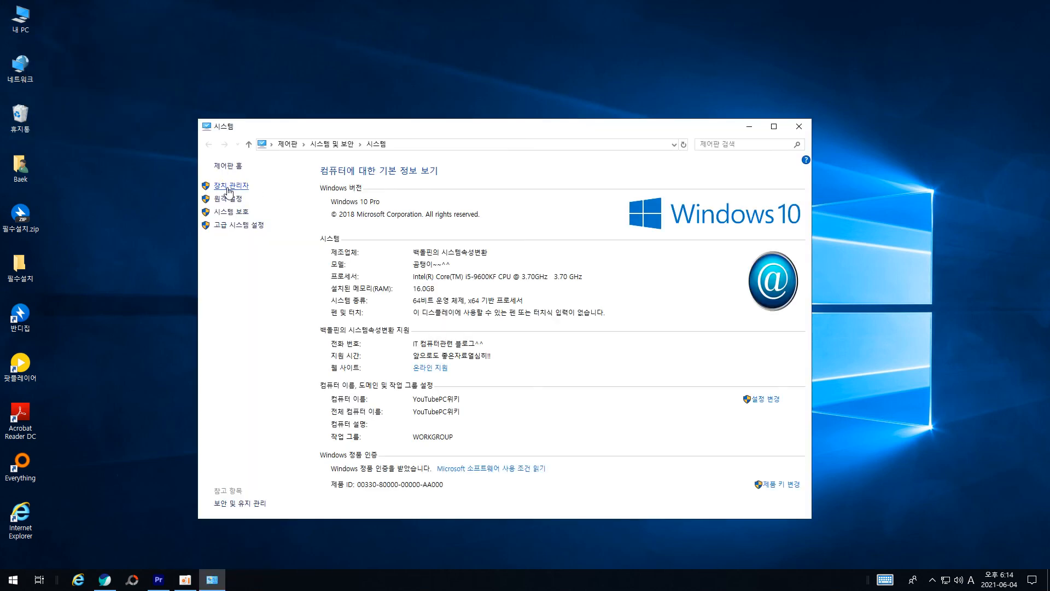
click(229, 187)
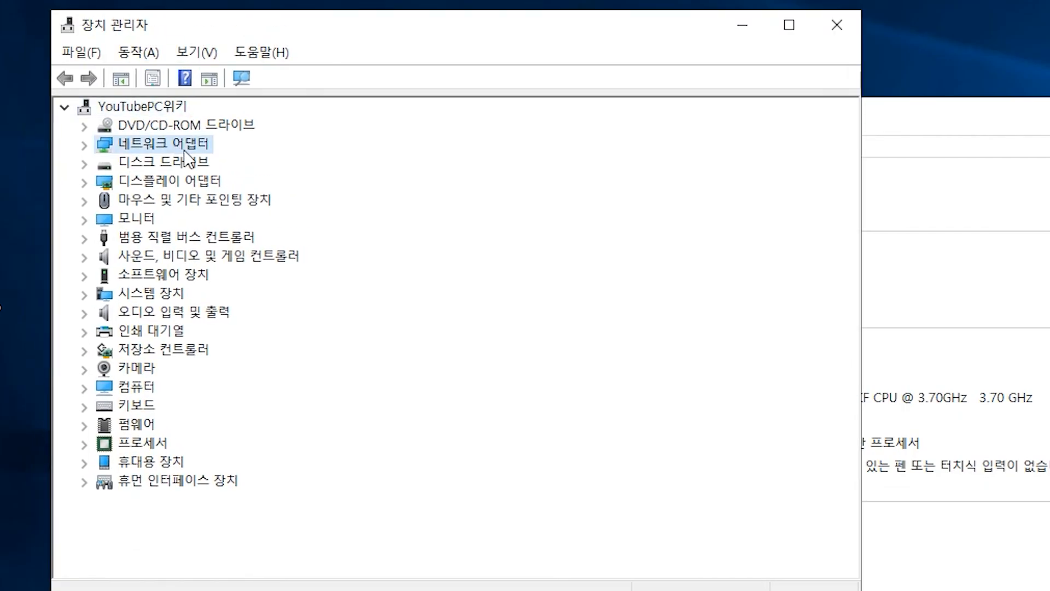
double_click(186, 149)
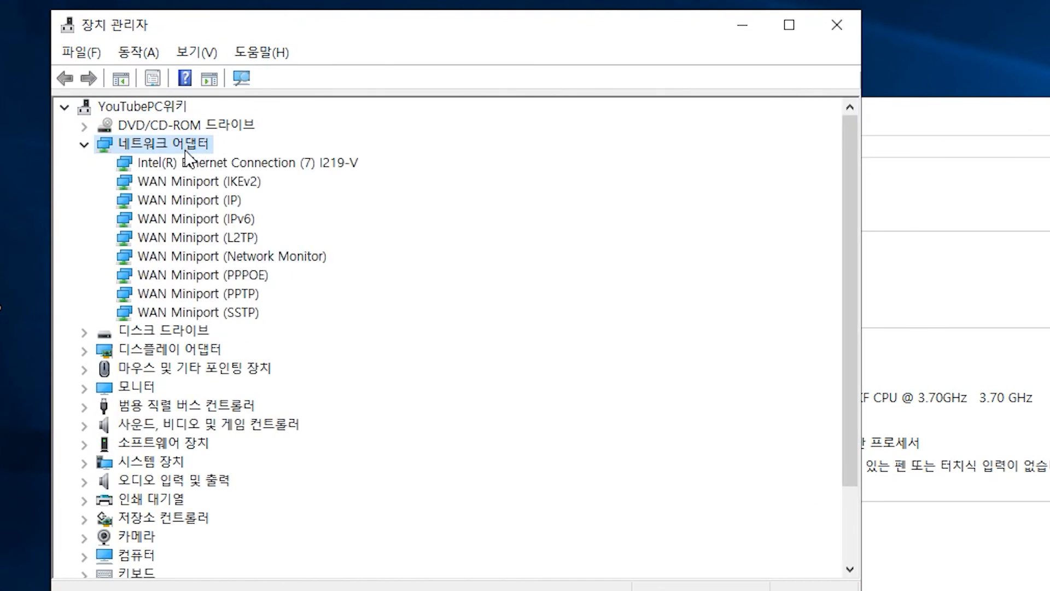
Open the advanced properties of the Intel(R) Ethernet Connection (7) I219-V adapter
click(234, 167)
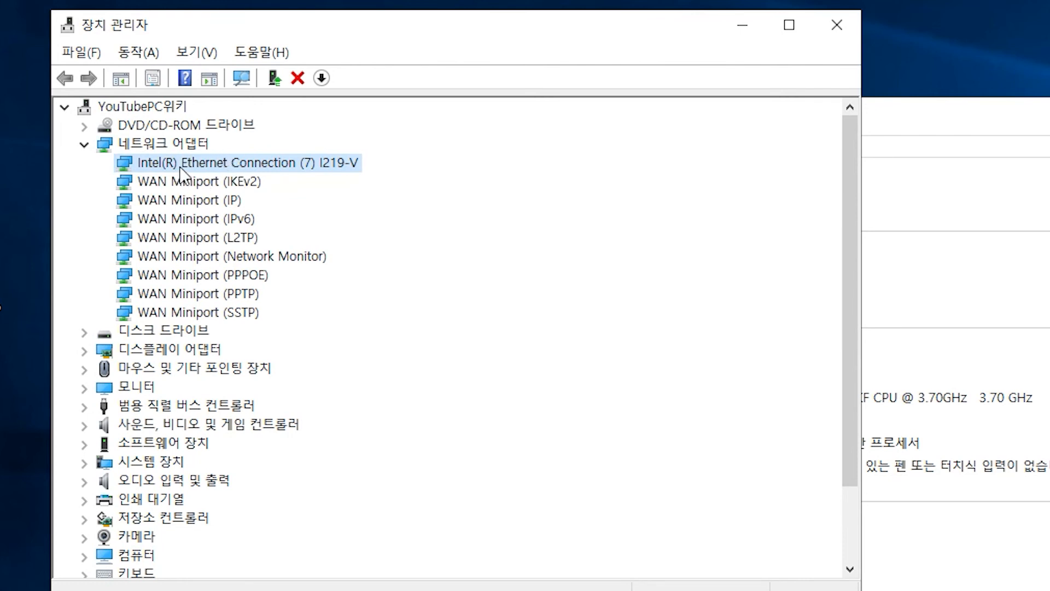
right_click(226, 165)
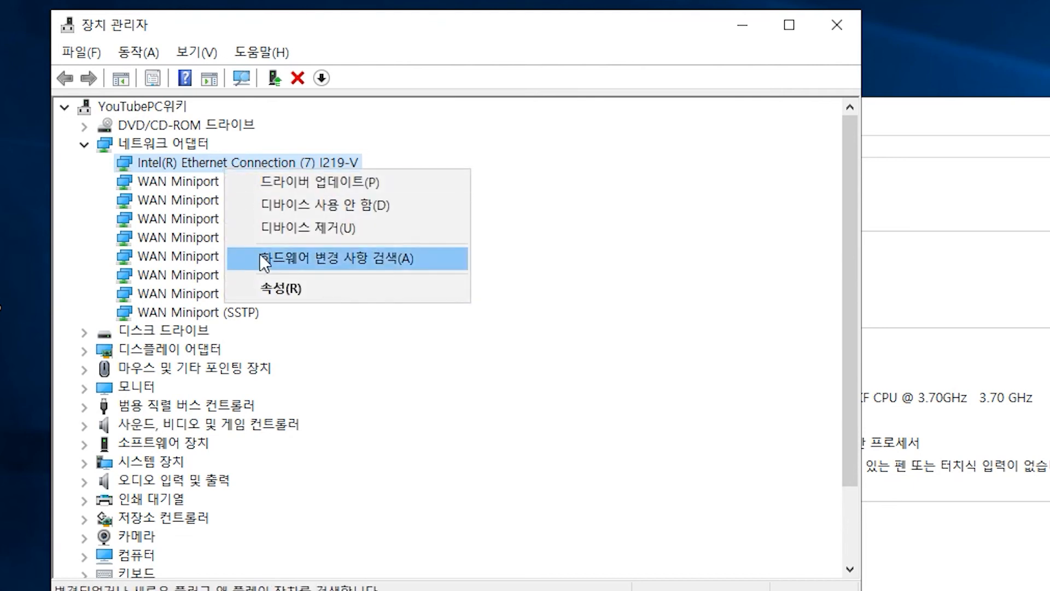
click(258, 287)
click(276, 133)
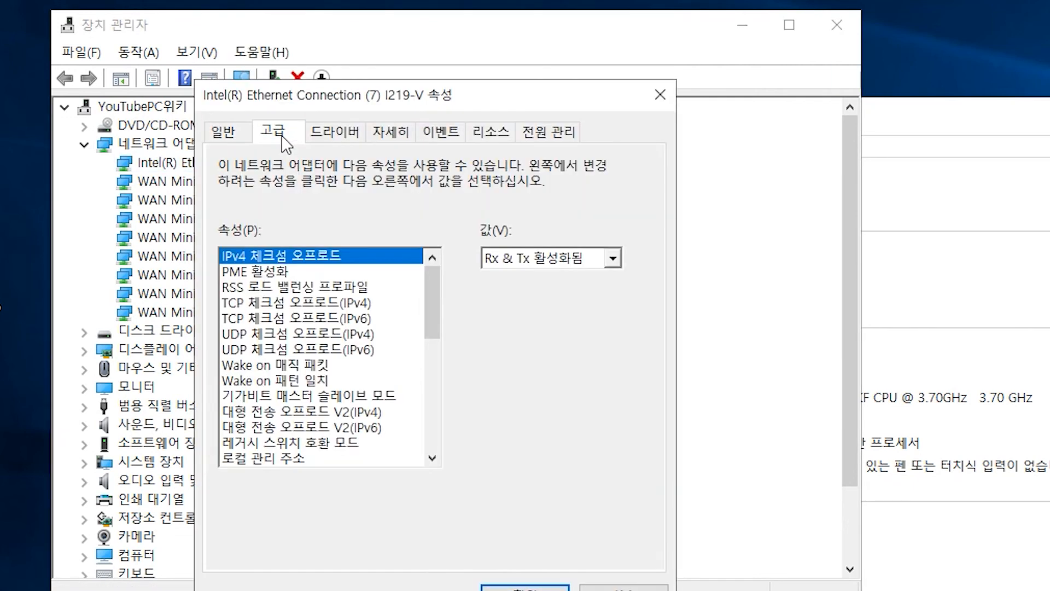
Set the adapter's 속도 및 이중 property to 1.0 Gbps 전이중 and confirm the properties
scroll(433, 365, down, 4)
drag(436, 373, 436, 382)
click(311, 381)
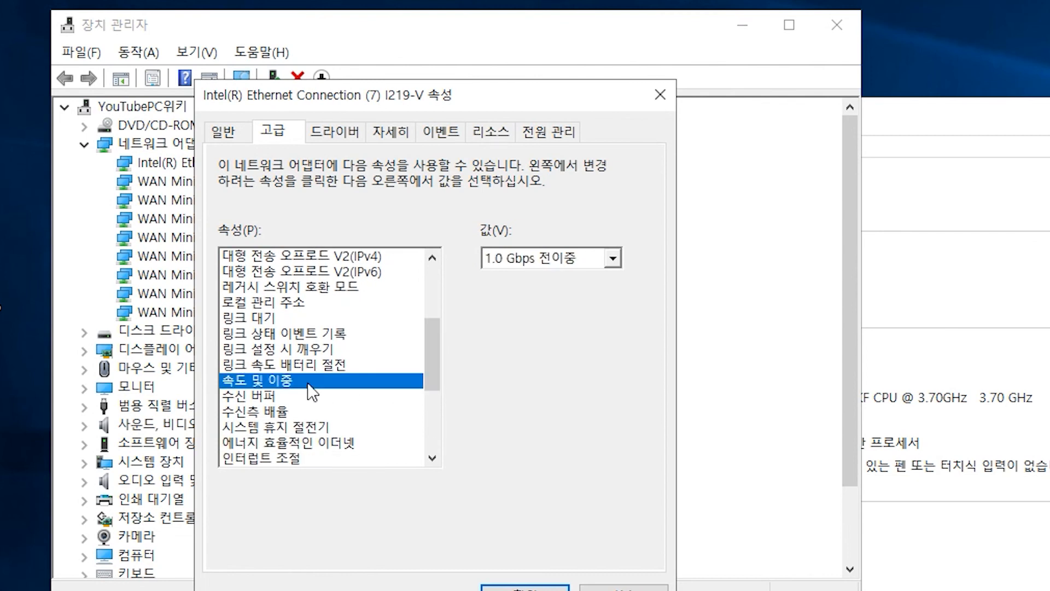
click(614, 267)
click(580, 276)
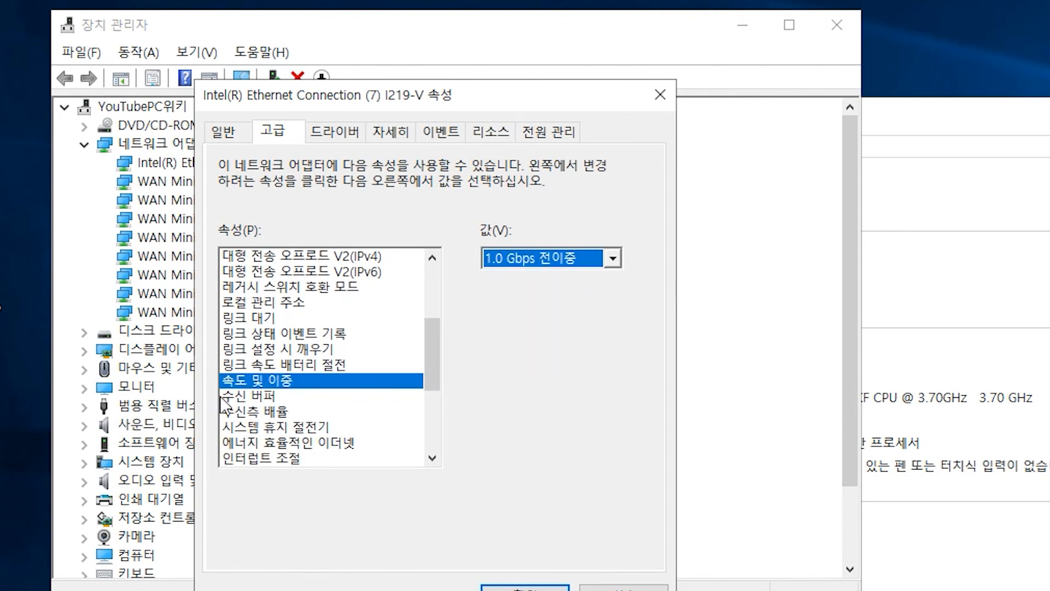
click(611, 260)
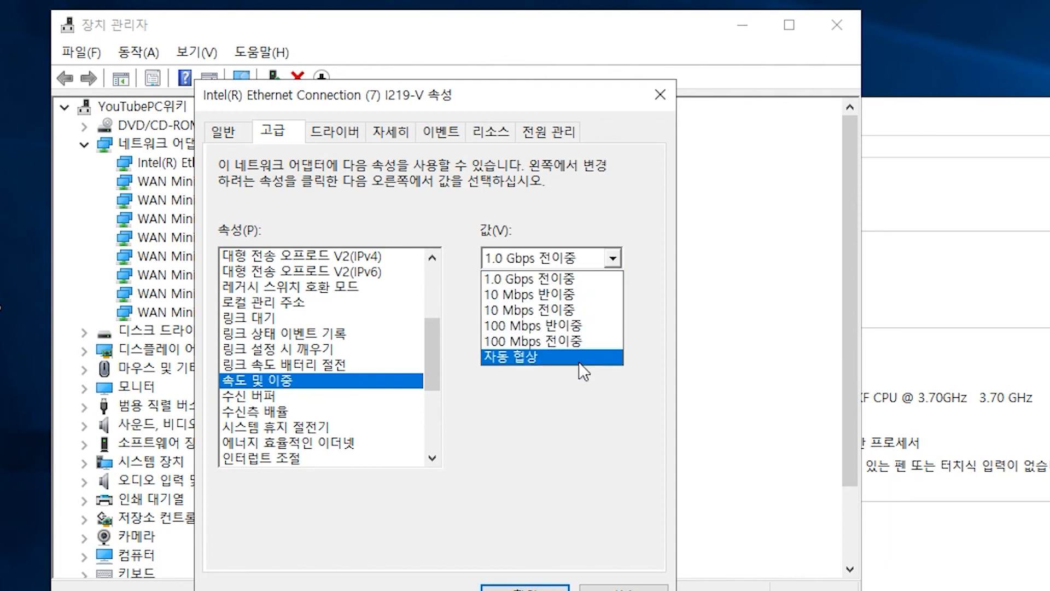
click(590, 282)
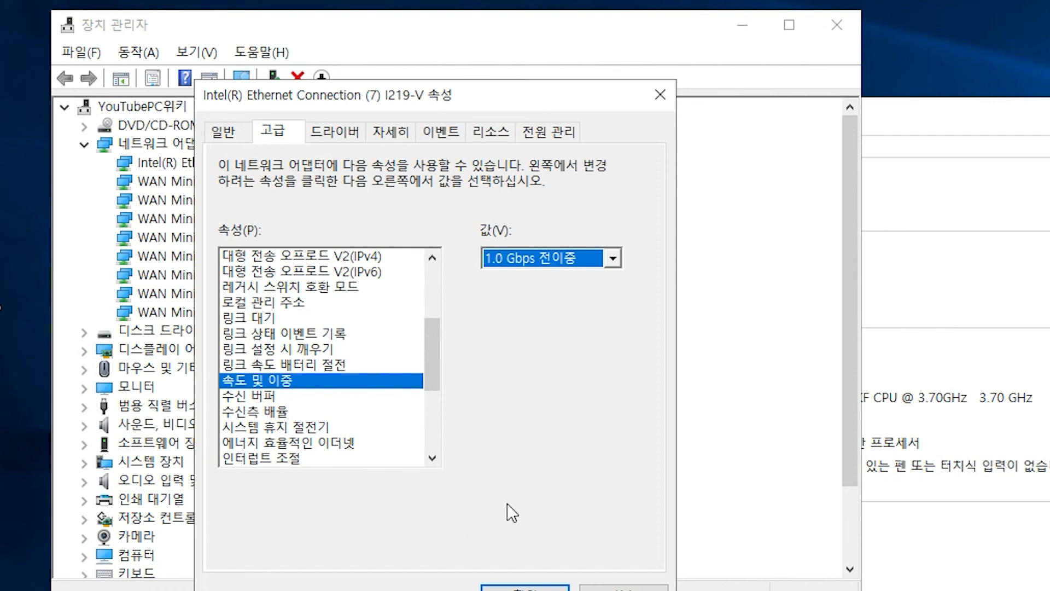
click(548, 587)
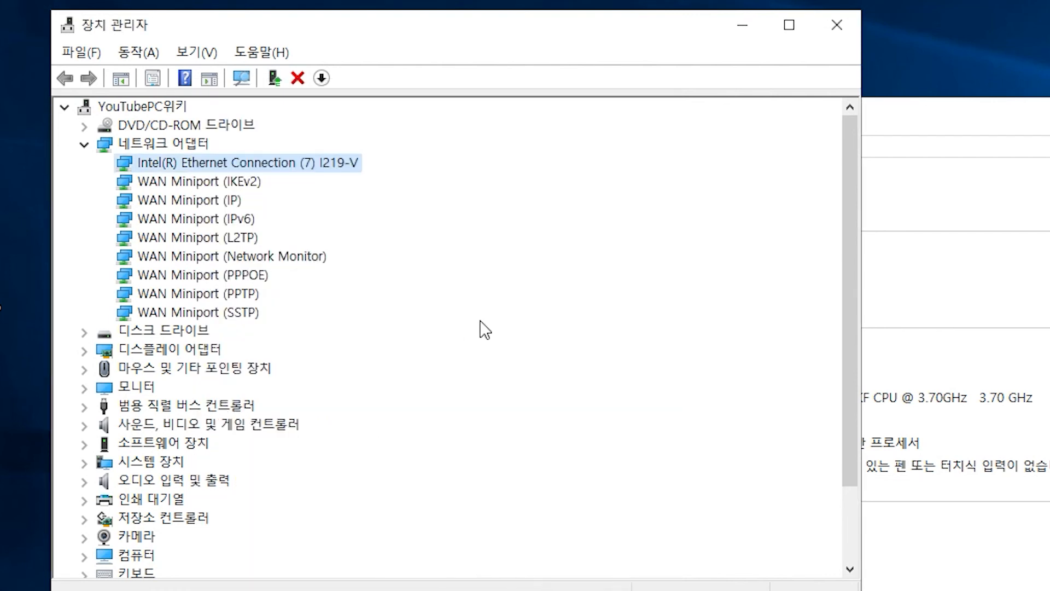
In the folder options, set File Explorer to open to 내 PC, turn off showing recently used folders in 즐겨찾기, and apply
click(836, 24)
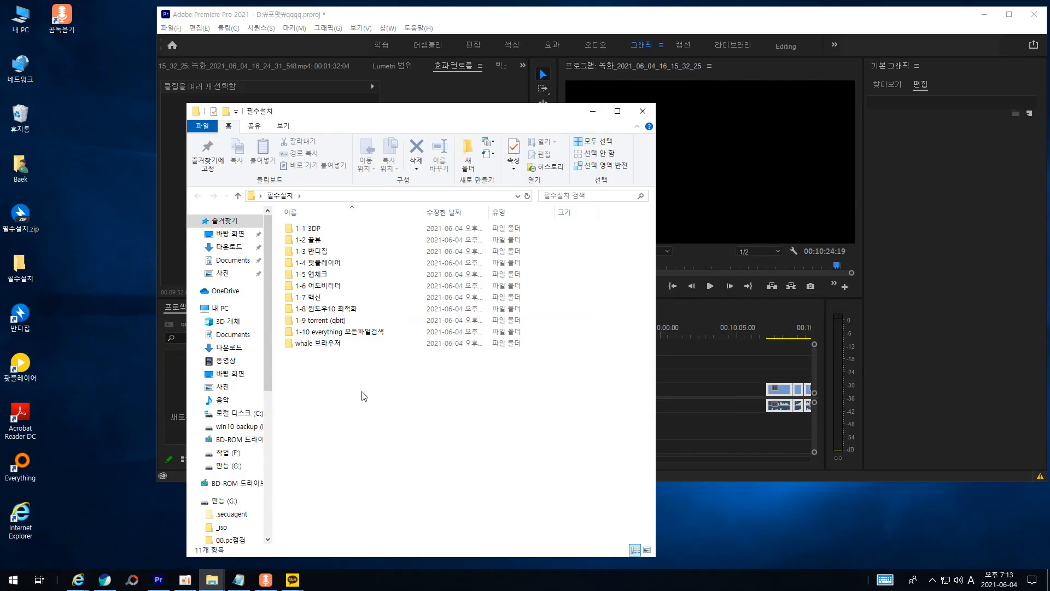
click(208, 131)
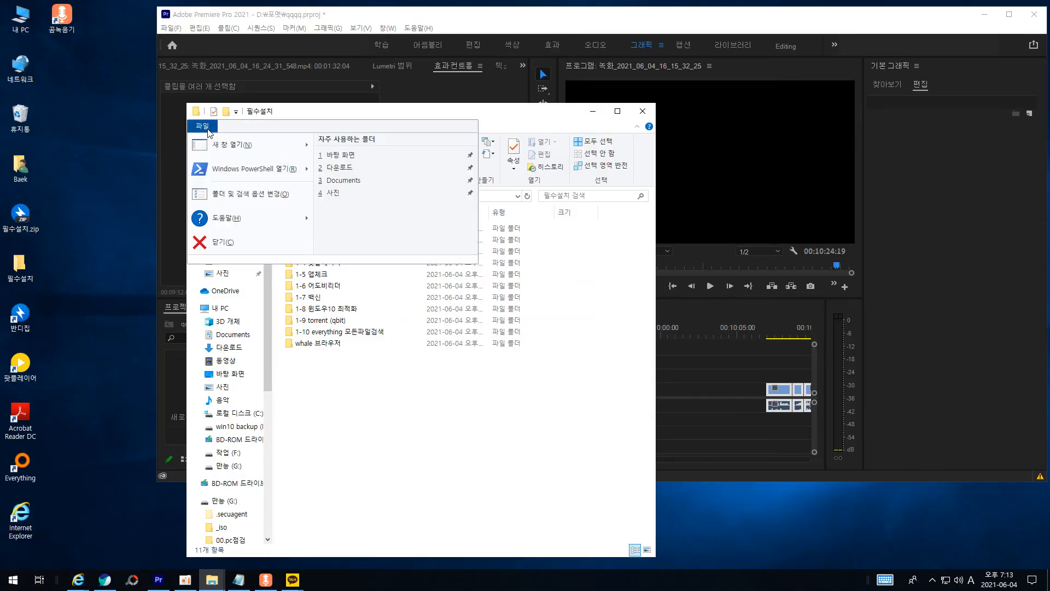
click(266, 195)
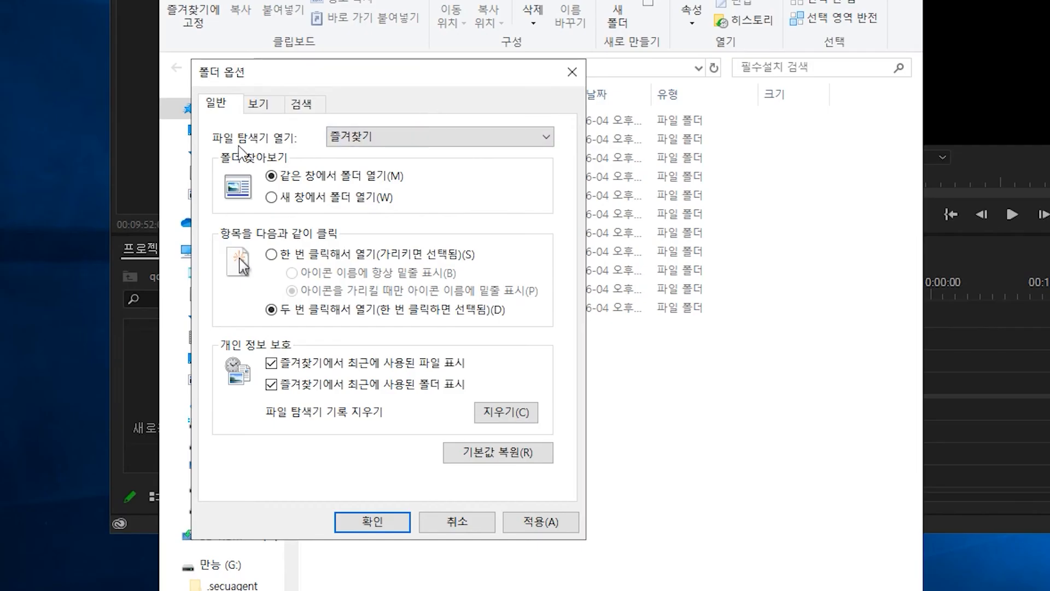
click(414, 143)
click(409, 170)
click(309, 391)
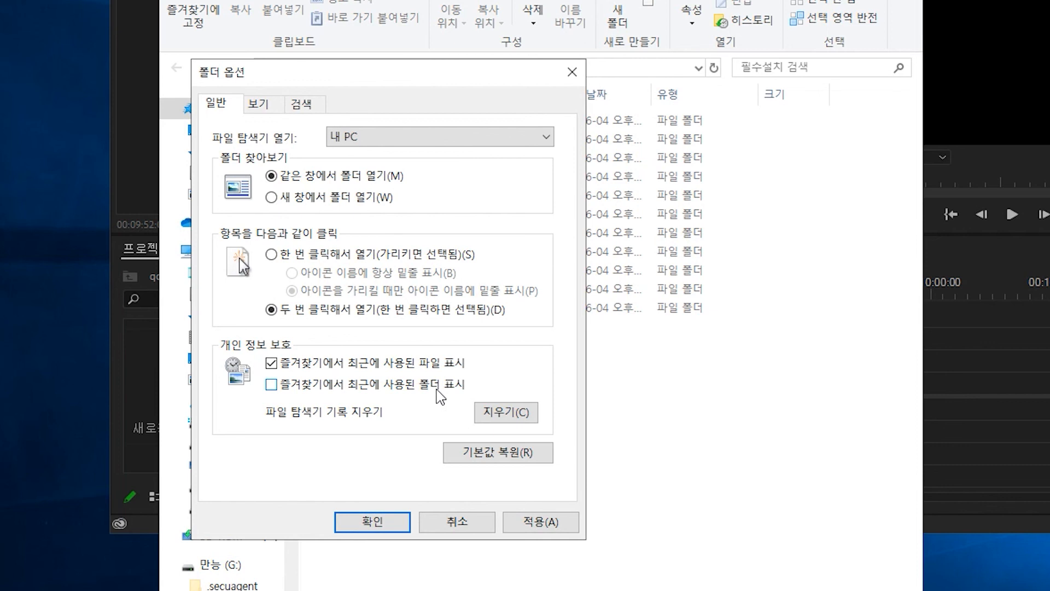
click(556, 528)
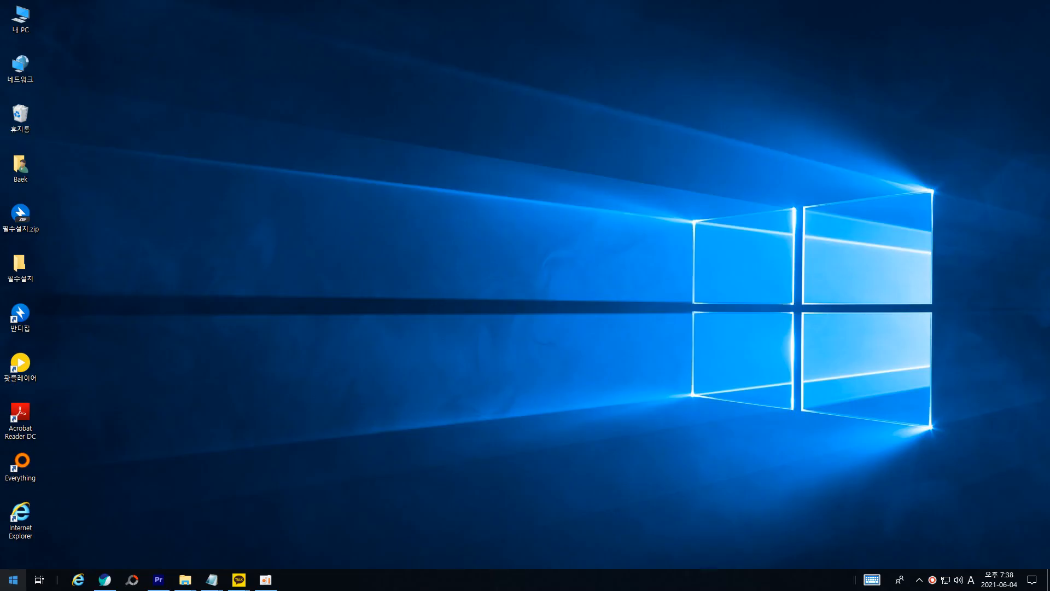
Open 제어판 and switch its view to 작은 아이콘
click(4, 587)
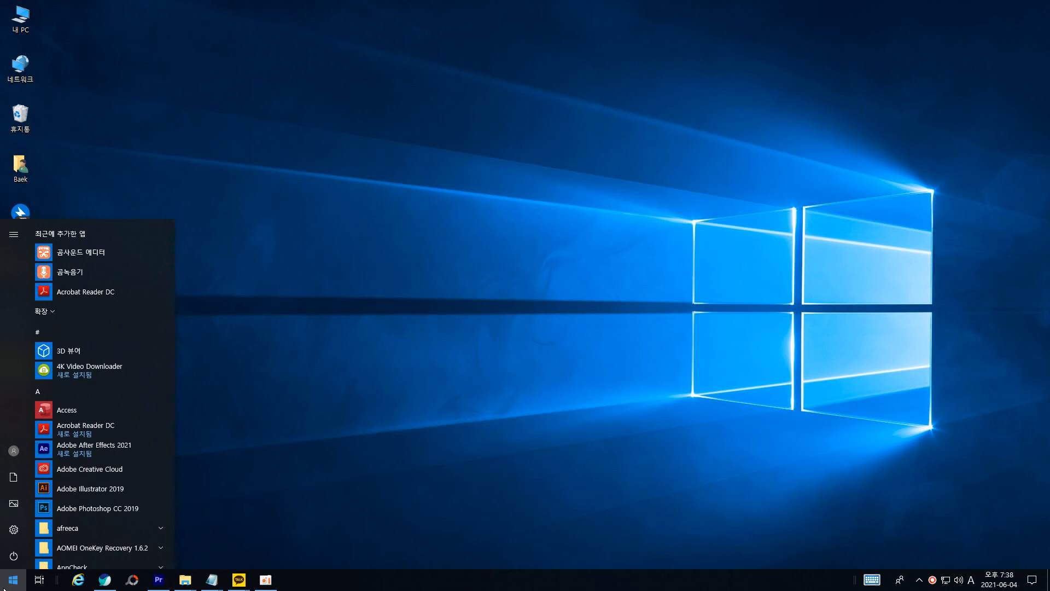
text(제어판)
key(Return)
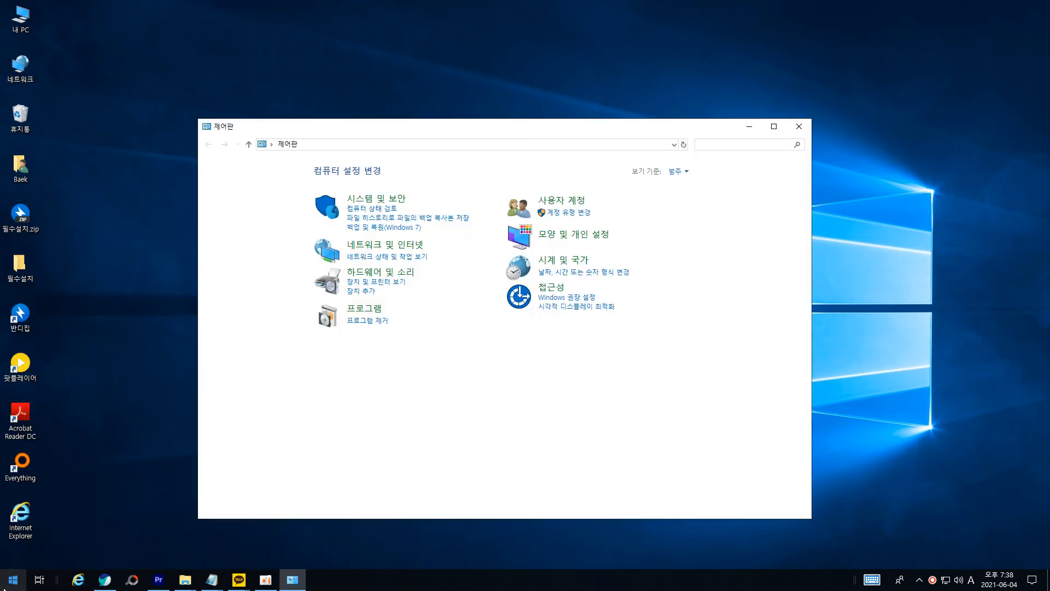
drag(419, 132, 387, 138)
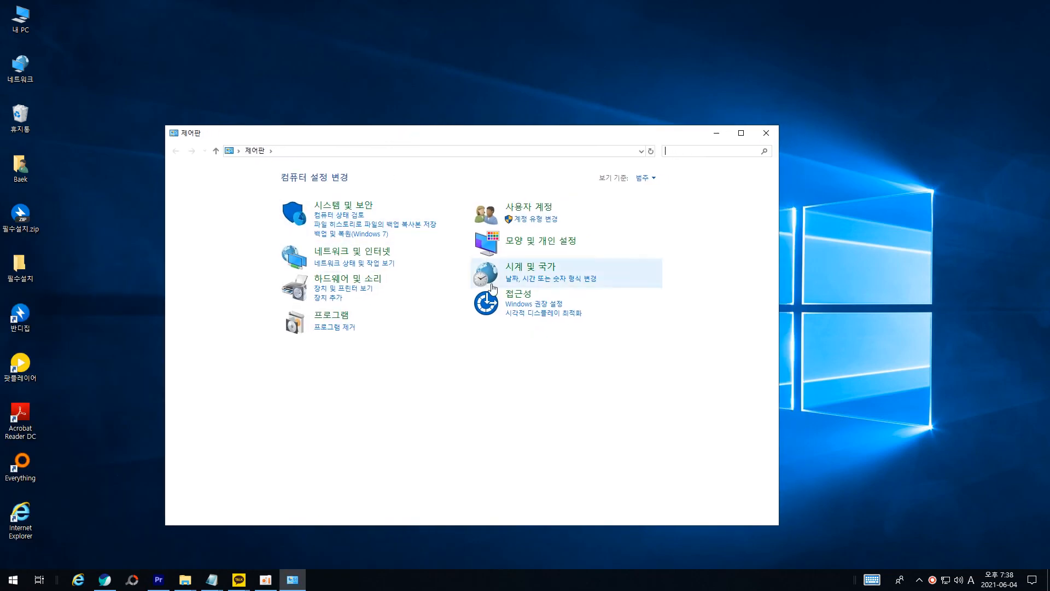
click(656, 184)
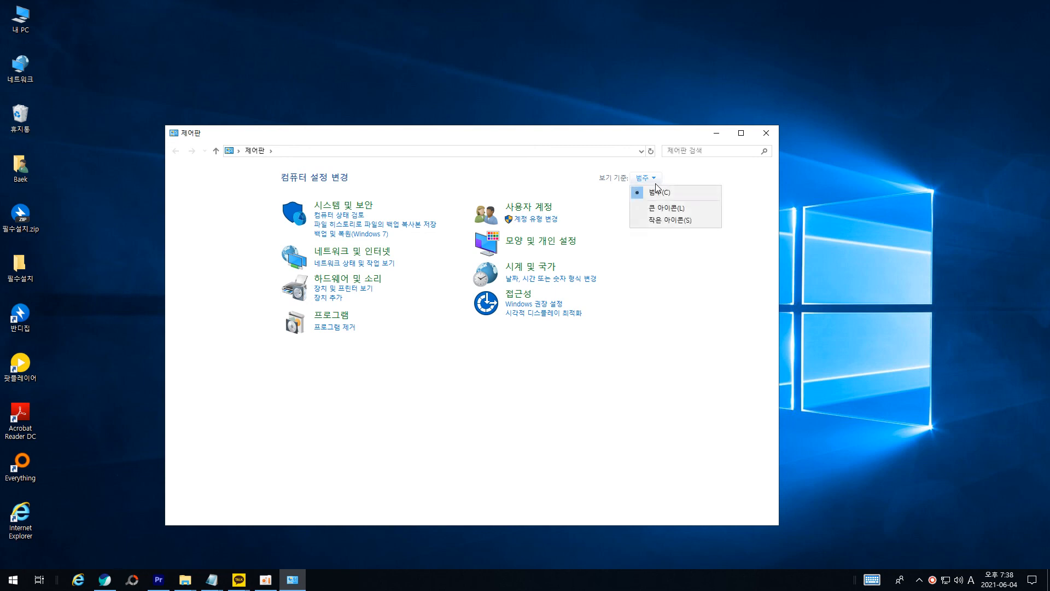
click(672, 221)
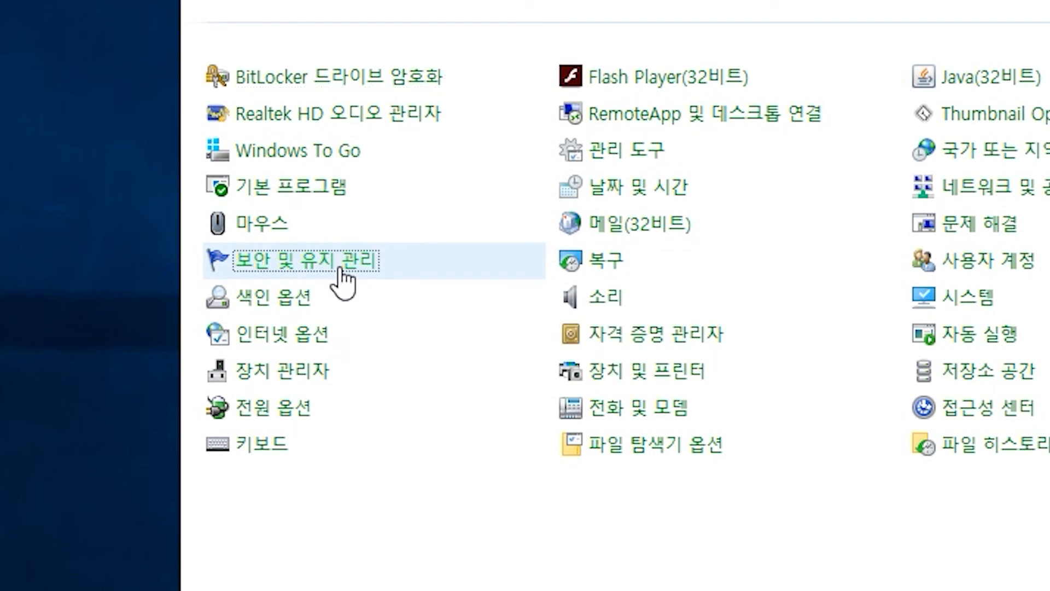
In the 보안 및 유지 관리 settings, turn off messages for 인터넷 보안 설정, 네트워크 방화벽, 사용자 계정 컨트롤 and 바이러스 방지
click(339, 268)
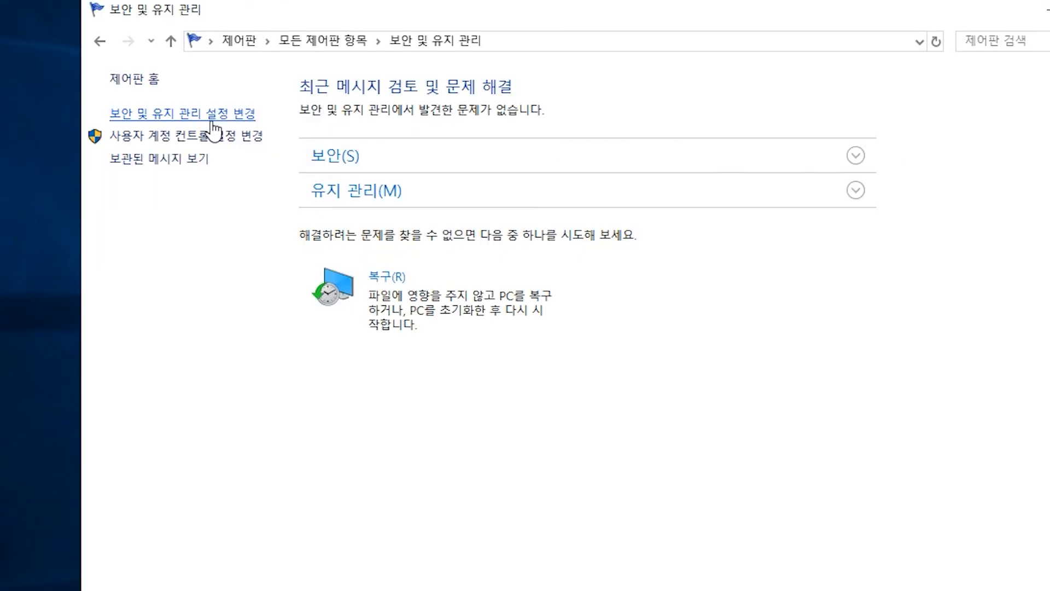
click(213, 124)
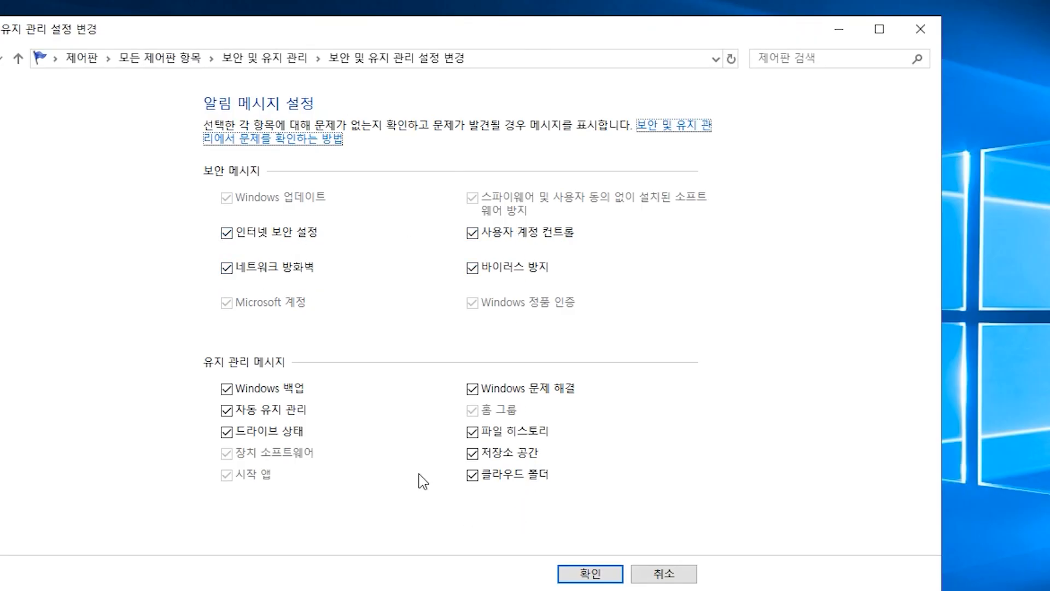
click(275, 232)
key(Tab)
key(space)
key(Tab)
key(space)
key(Tab)
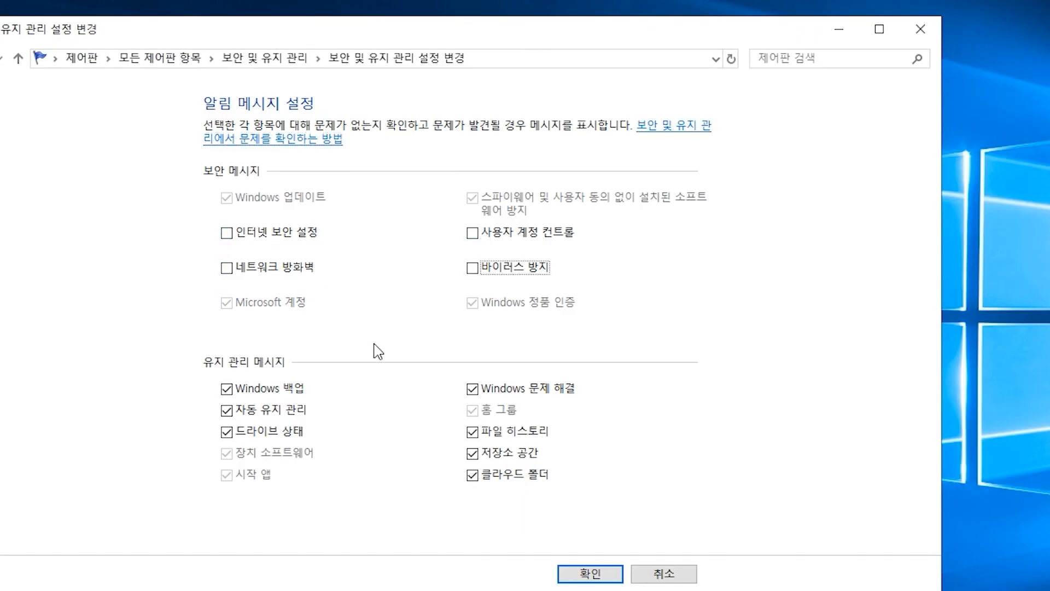
Turn off the available 유지 관리 메시지 notifications and confirm the message settings
key(space)
key(Tab)
key(space)
key(Tab)
key(space)
key(Tab)
key(space)
key(Tab)
key(Return)
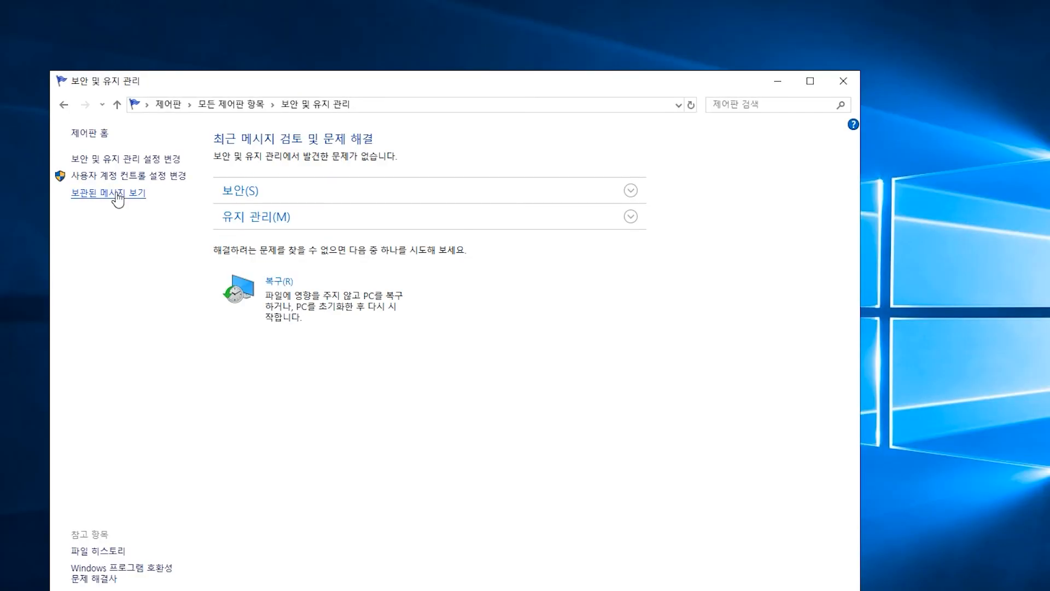
Set the 사용자 계정 컨트롤 notification level to 알리지 않음
click(144, 180)
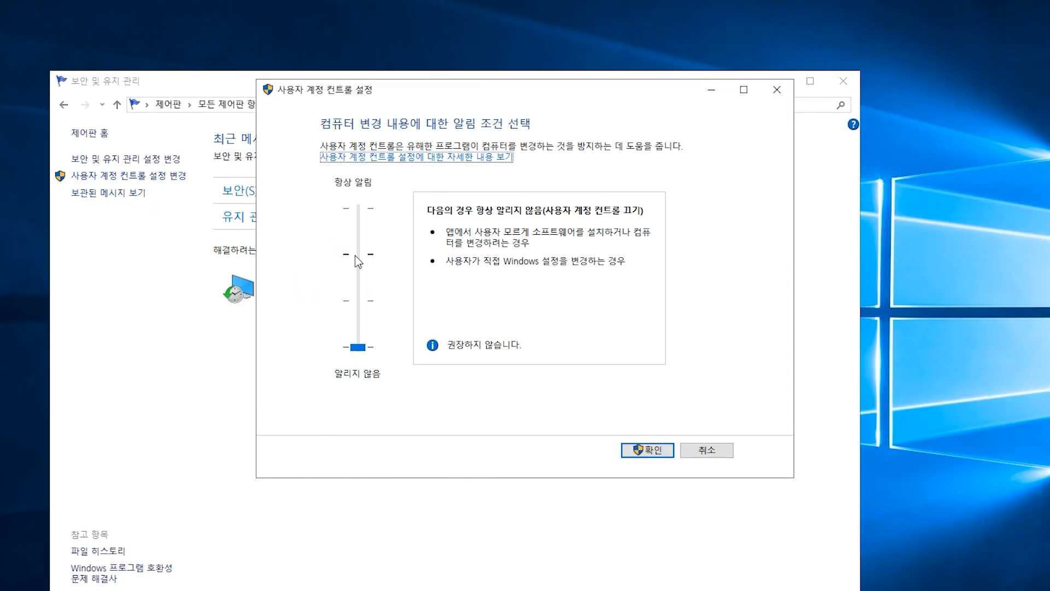
drag(359, 254, 370, 357)
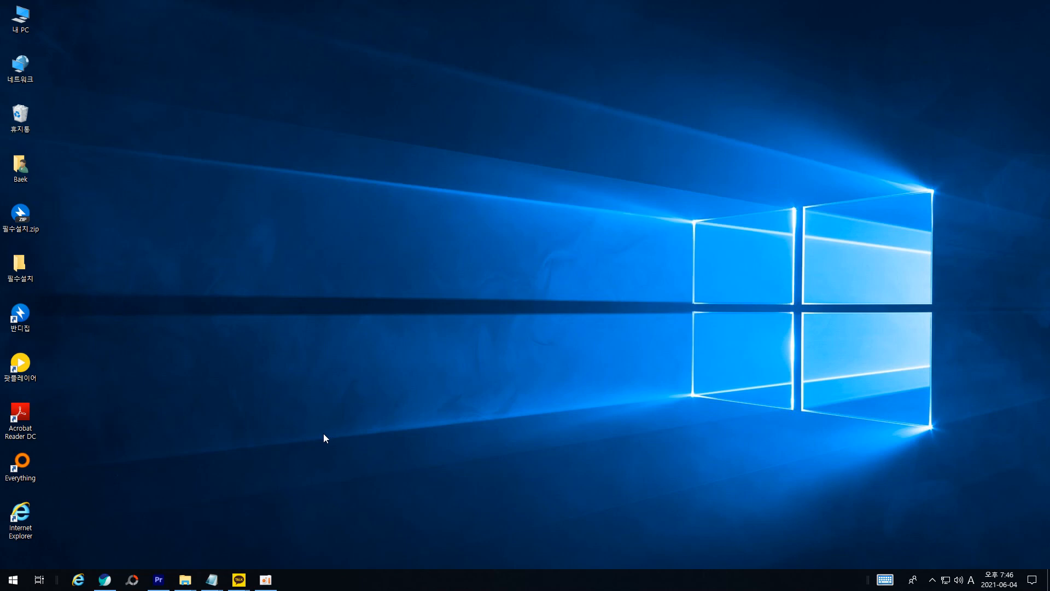
In the 키보드 properties of 제어판, set 재입력 시간 to the shortest level, apply and confirm
key(super)
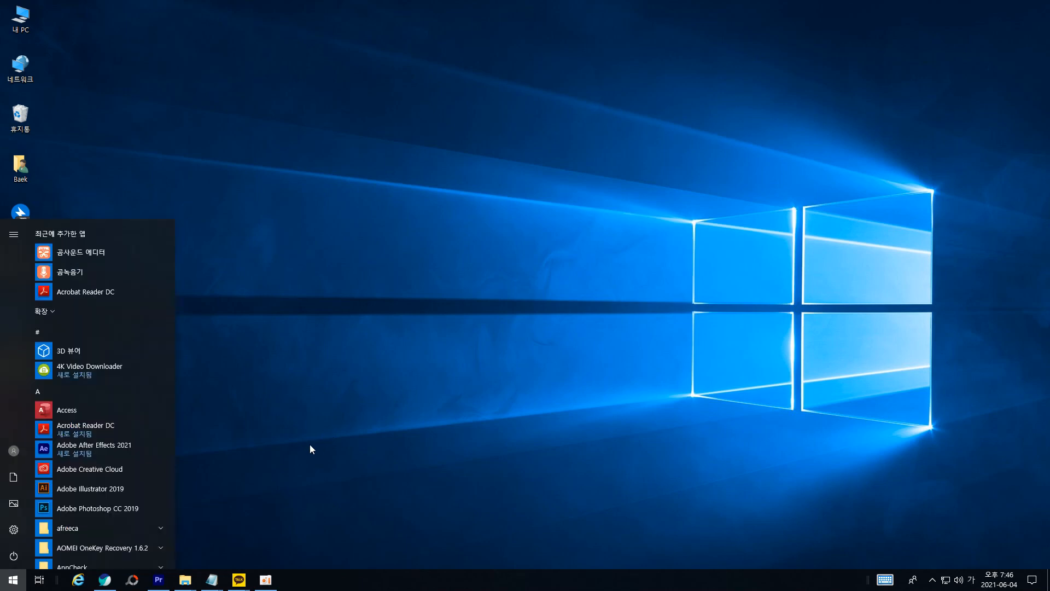
text(제어판)
key(Return)
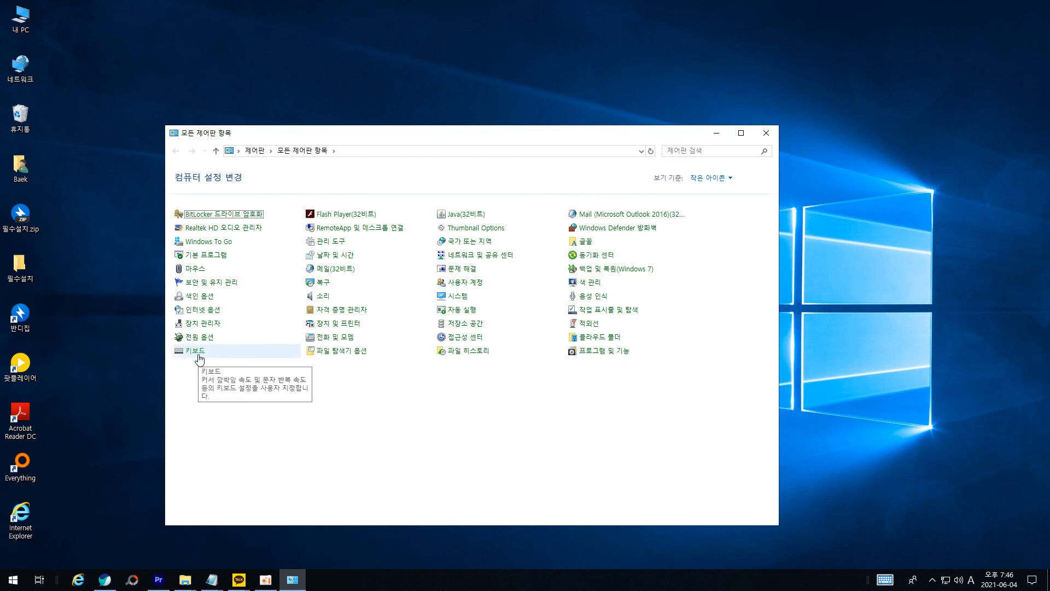
click(199, 359)
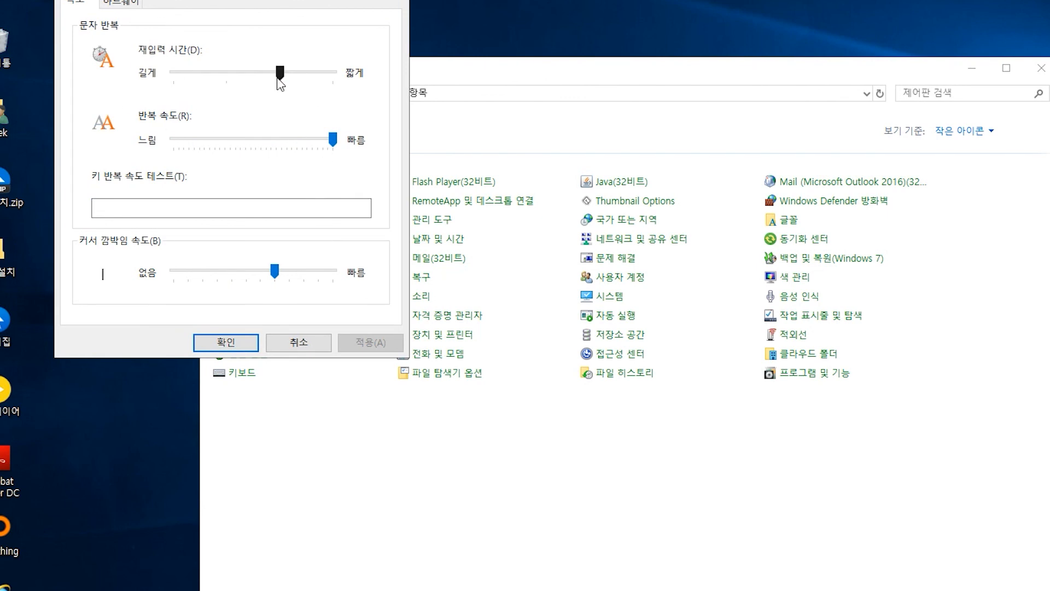
drag(280, 74, 335, 74)
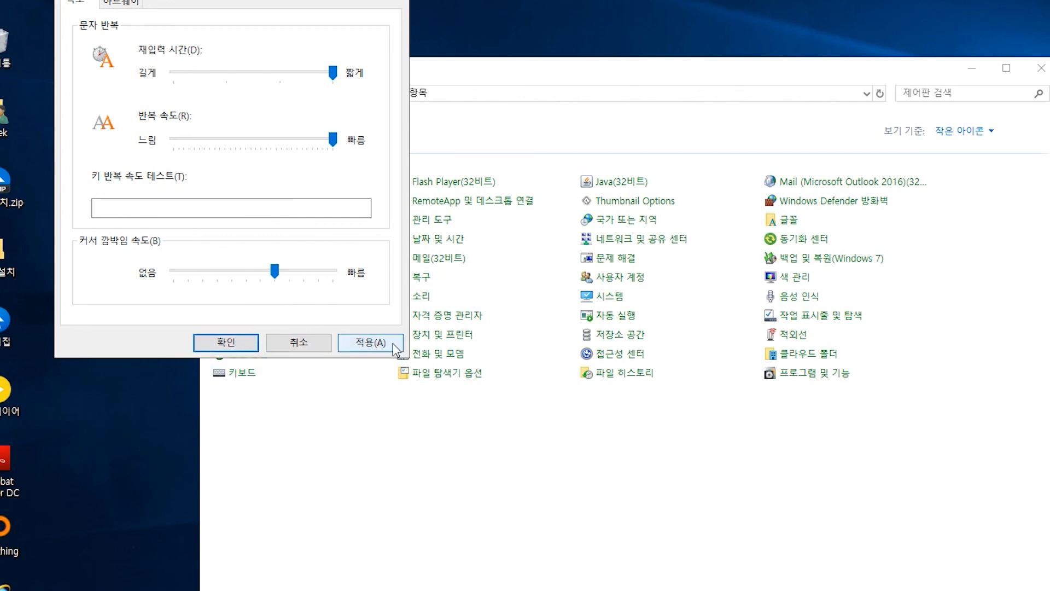
click(395, 348)
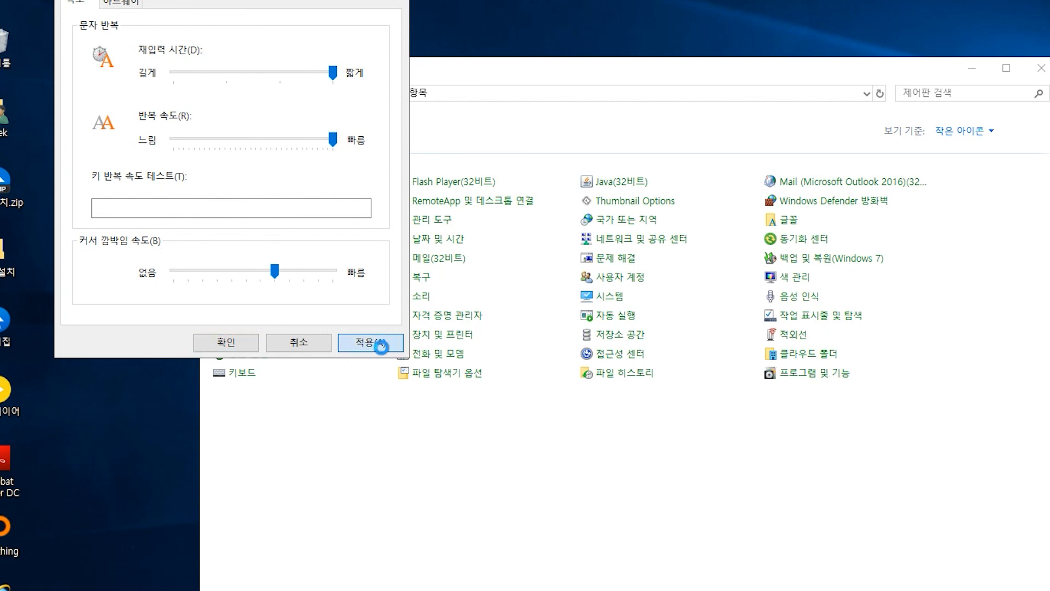
click(249, 348)
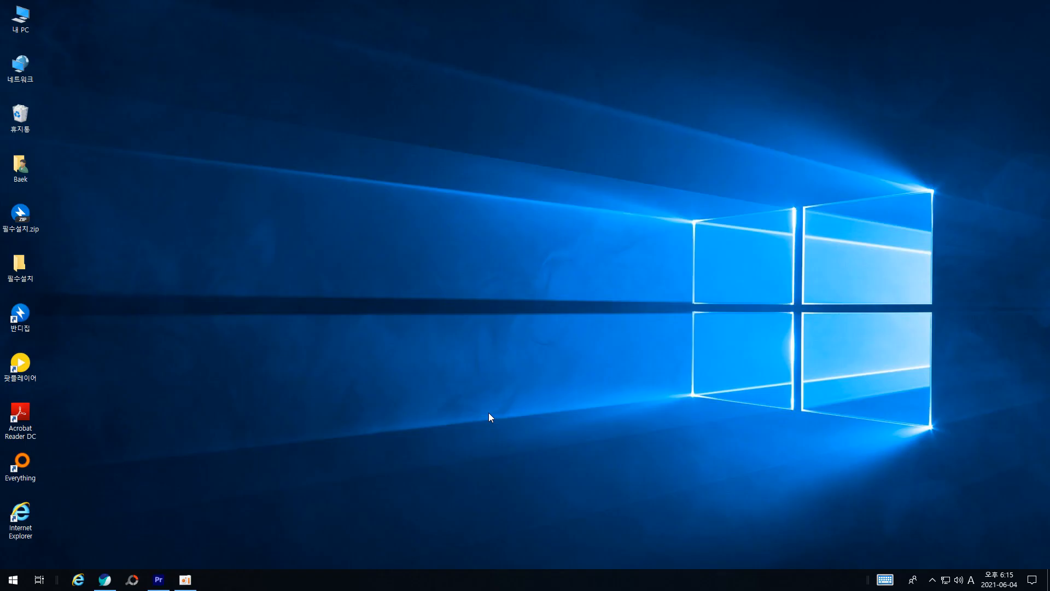